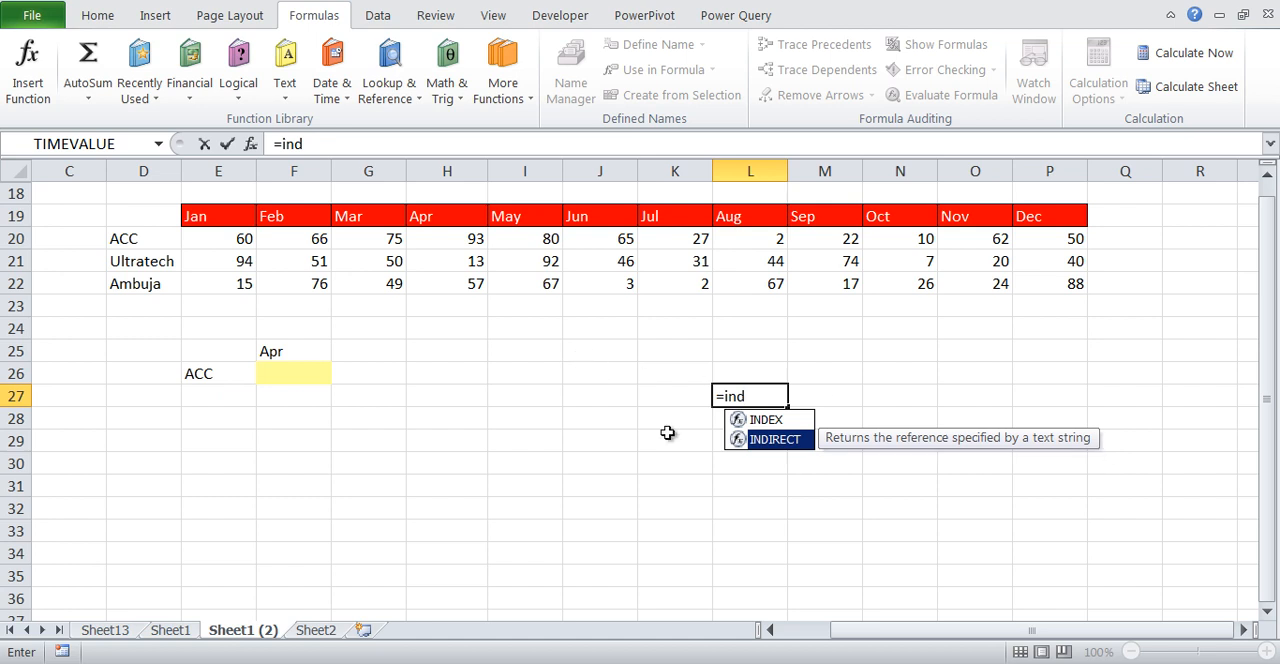
# Complete the formula =INDIRECT("K20") in cell L27 to return the ACC value for July
pyautogui.doubleClick(788, 440)
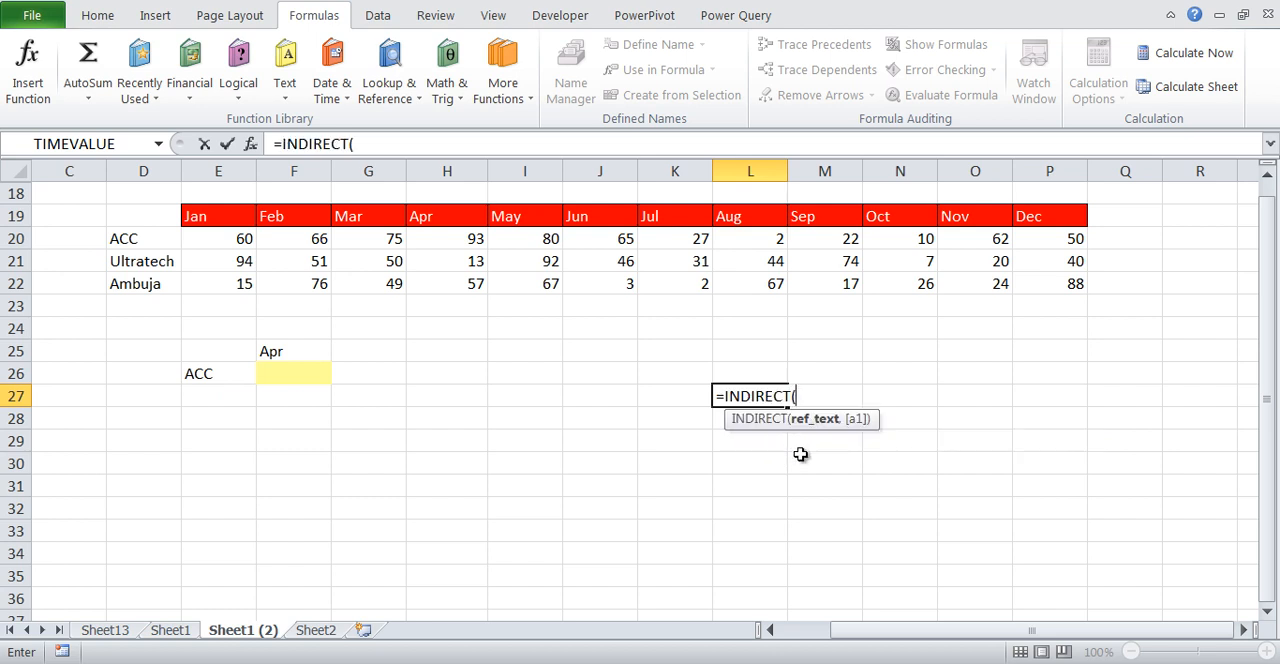
pyautogui.write('"')
pyautogui.hotkey('ctrl', '2')
pyautogui.moveTo(666, 135); pyautogui.dragTo(676, 147)
pyautogui.moveTo(709, 239); pyautogui.dragTo(712, 245)
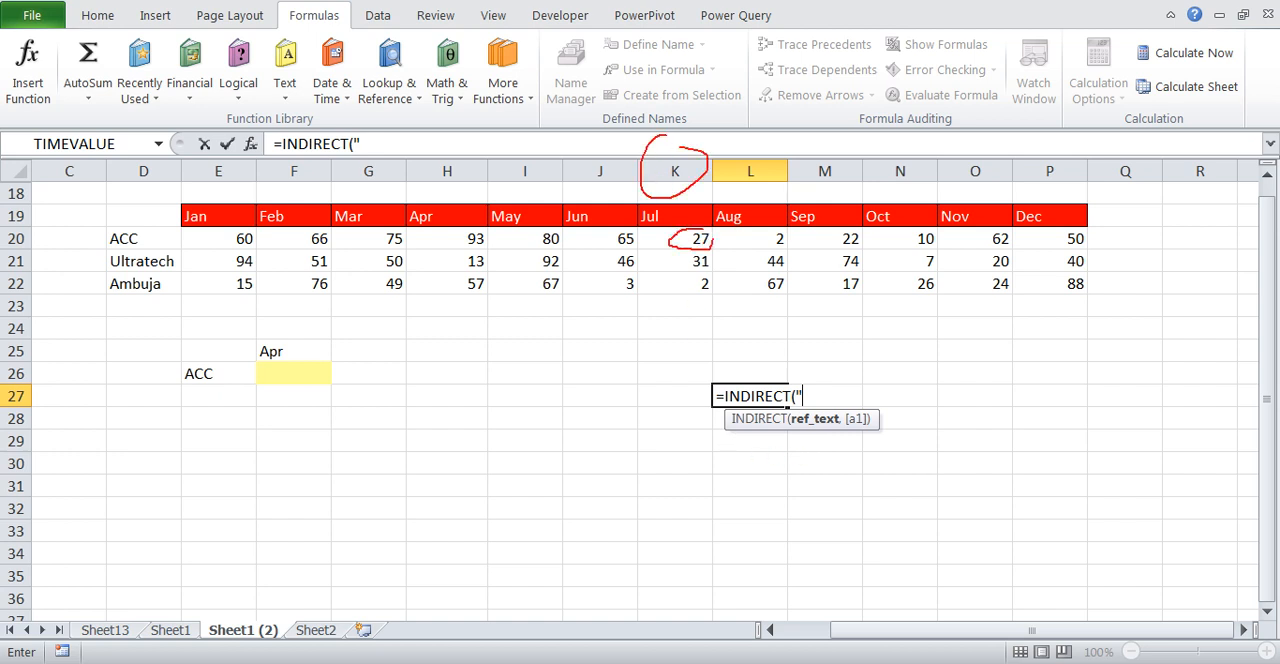
pyautogui.moveTo(11, 222)
pyautogui.mouseDown()
pyautogui.moveTo(7, 252)
pyautogui.moveTo(10, 226)
pyautogui.mouseUp()
pyautogui.press('Escape')
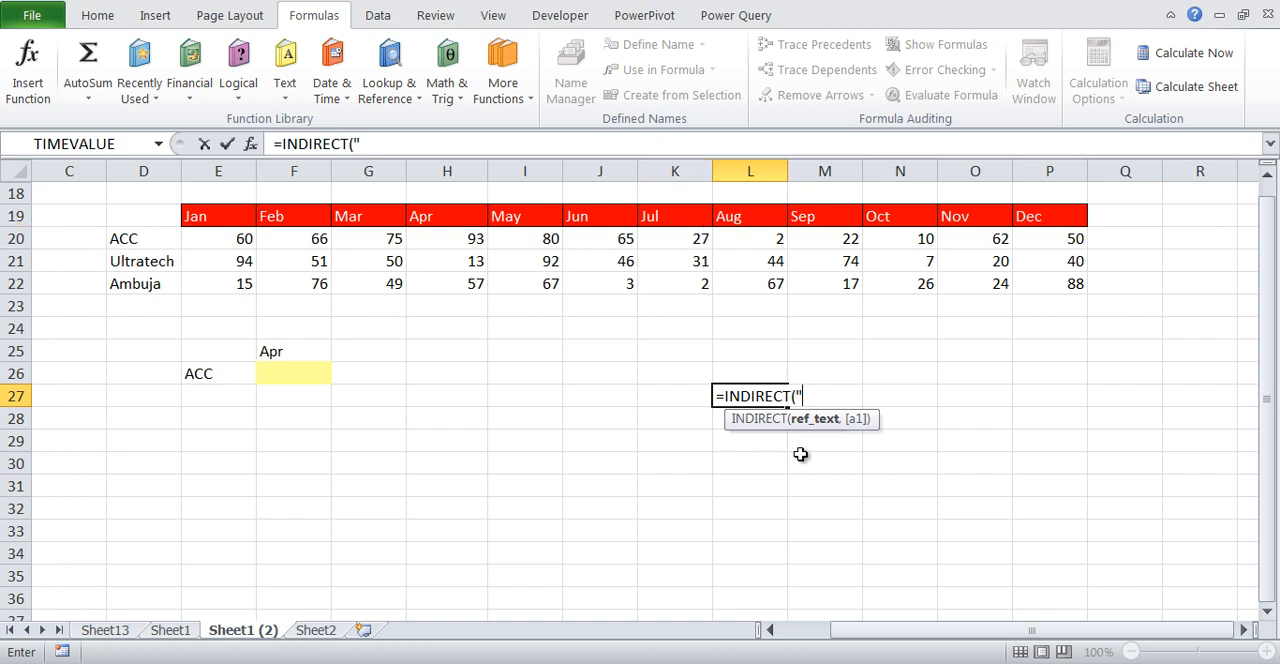
pyautogui.write('K20")')
pyautogui.press('Return')
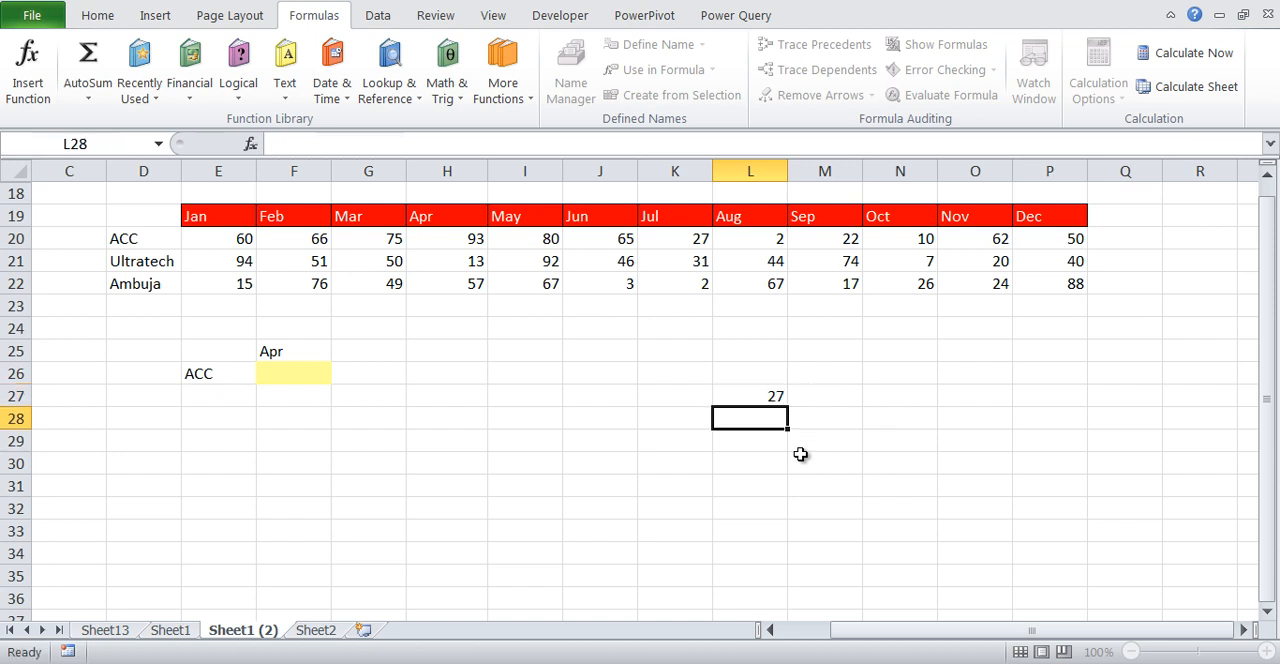
# Add TRUE, the A1-style option, as the second argument of the INDIRECT formula in L27
pyautogui.click(776, 394)
pyautogui.press('F2')
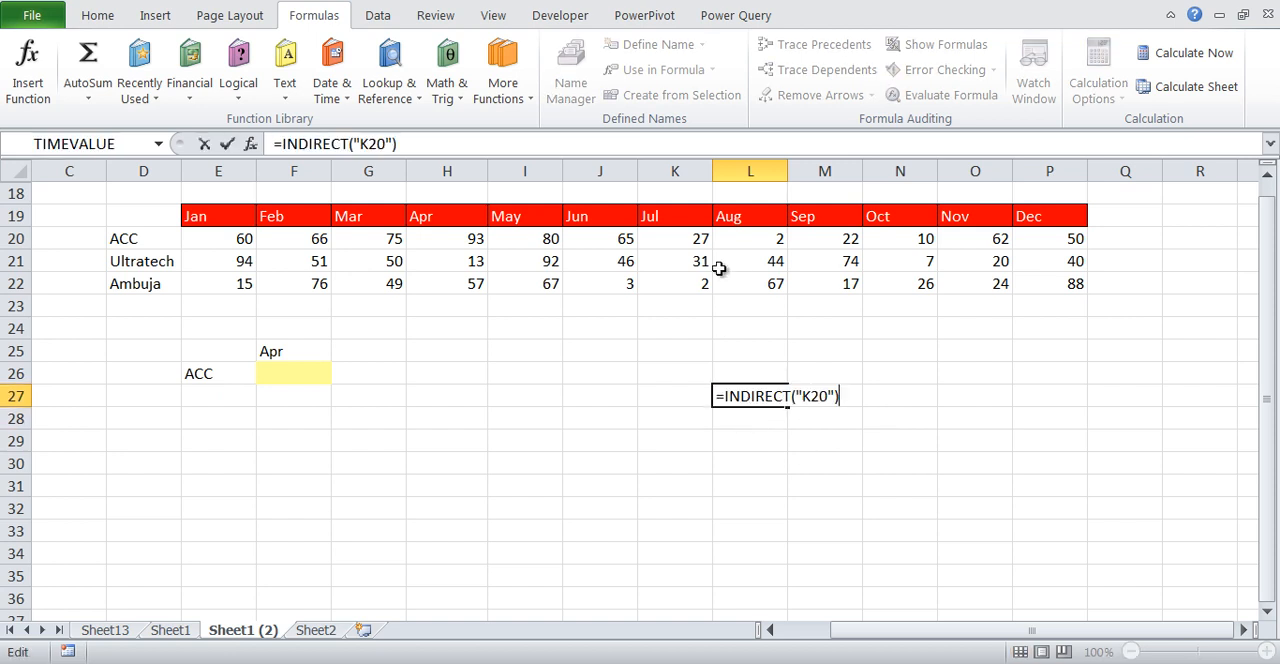
pyautogui.press('Escape')
pyautogui.press('F2')
pyautogui.hotkey('ctrl', '2')
pyautogui.moveTo(734, 410); pyautogui.dragTo(745, 410)
pyautogui.moveTo(820, 446); pyautogui.dragTo(818, 408)
pyautogui.press('Escape')
pyautogui.press('BackSpace')
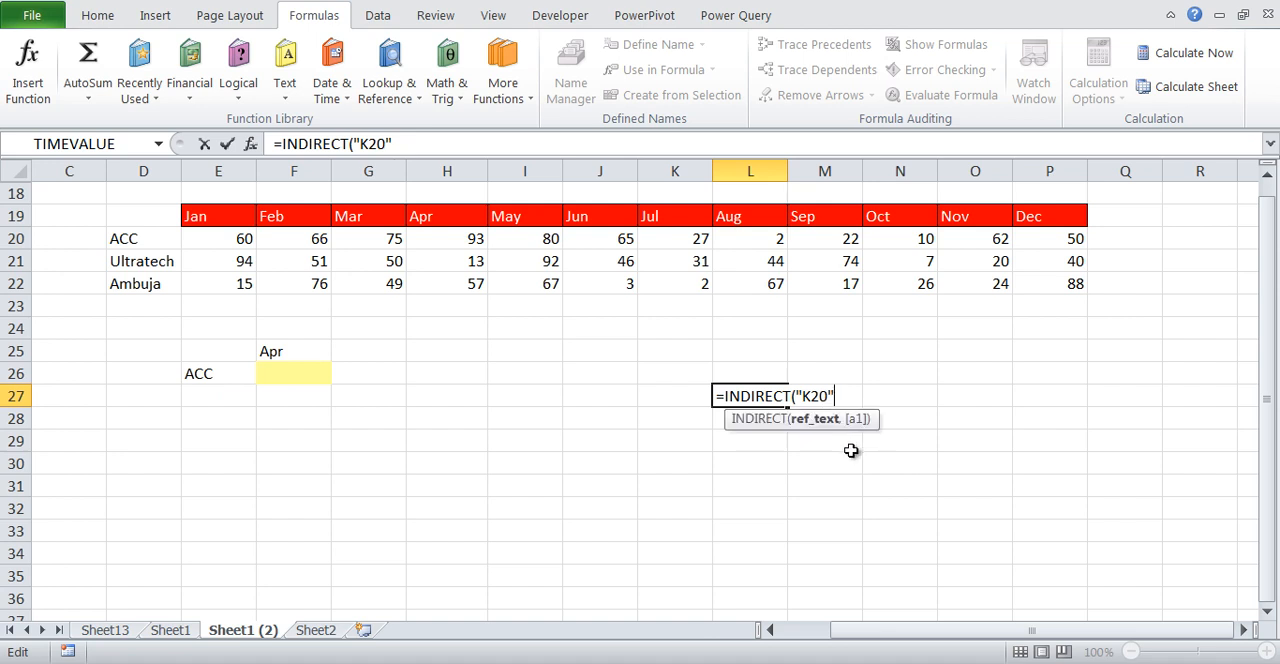
pyautogui.write(',')
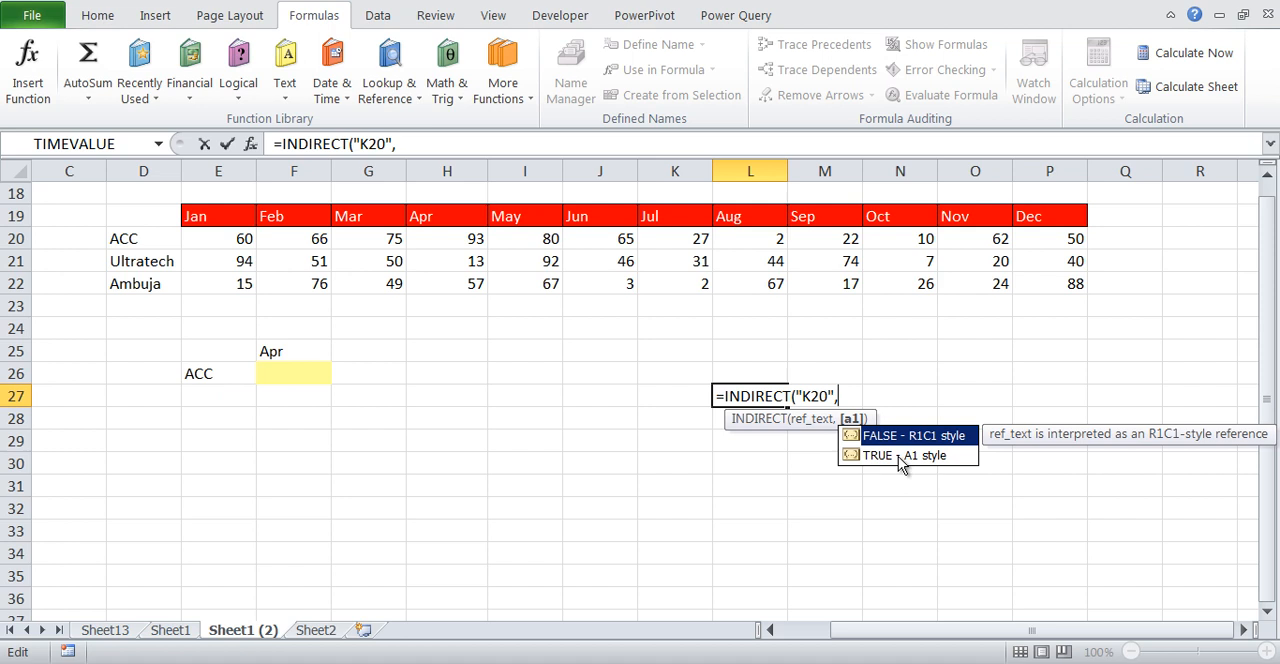
pyautogui.click(900, 462)
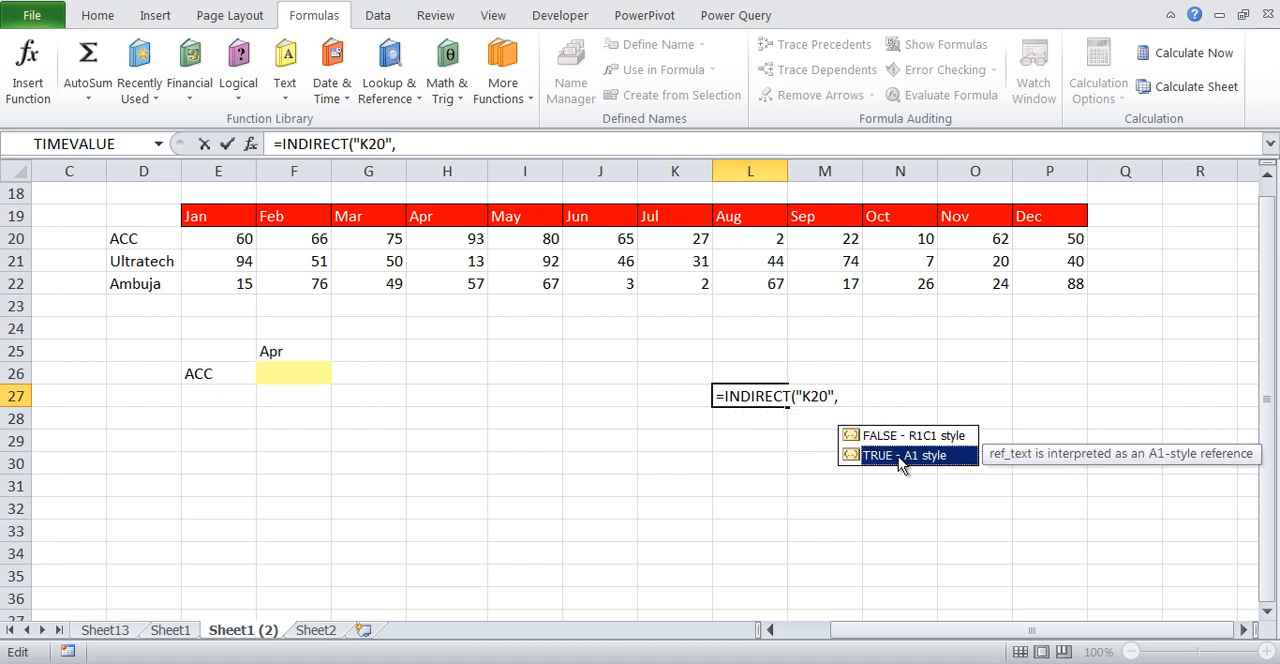
pyautogui.doubleClick(900, 456)
pyautogui.write(')')
pyautogui.press('Return')
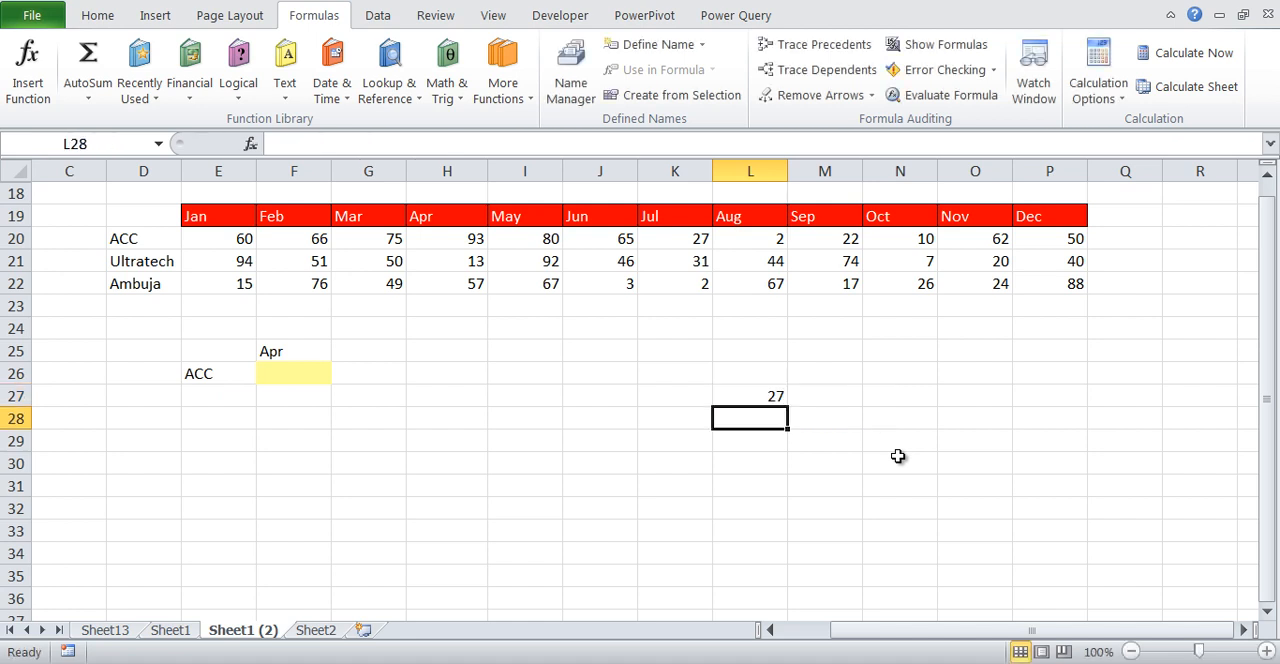
# Remove the reference-style argument from the INDIRECT formula in L27, leaving only the "K20" text reference
pyautogui.press('Up')
pyautogui.press('F2')
pyautogui.press('BackSpace')
pyautogui.press('BackSpace')
pyautogui.press('BackSpace')
pyautogui.press('BackSpace')
pyautogui.press('BackSpace')
pyautogui.press('BackSpace')
pyautogui.write(')')
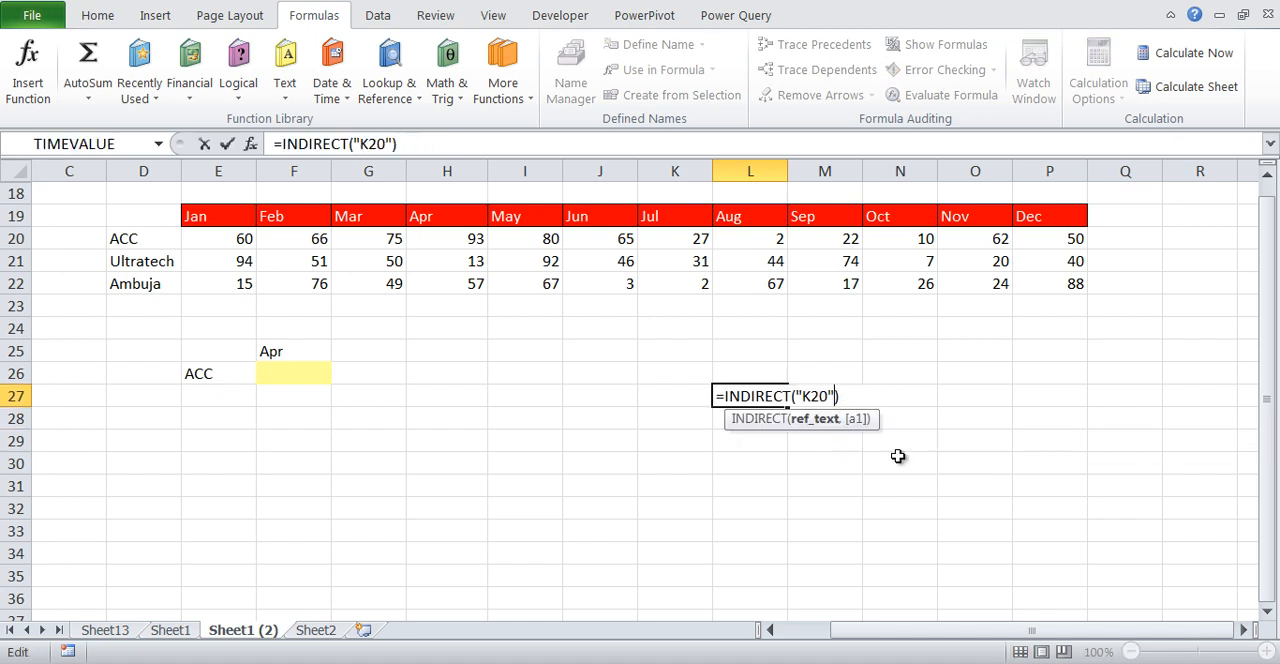
pyautogui.press('Return')
pyautogui.press('Up')
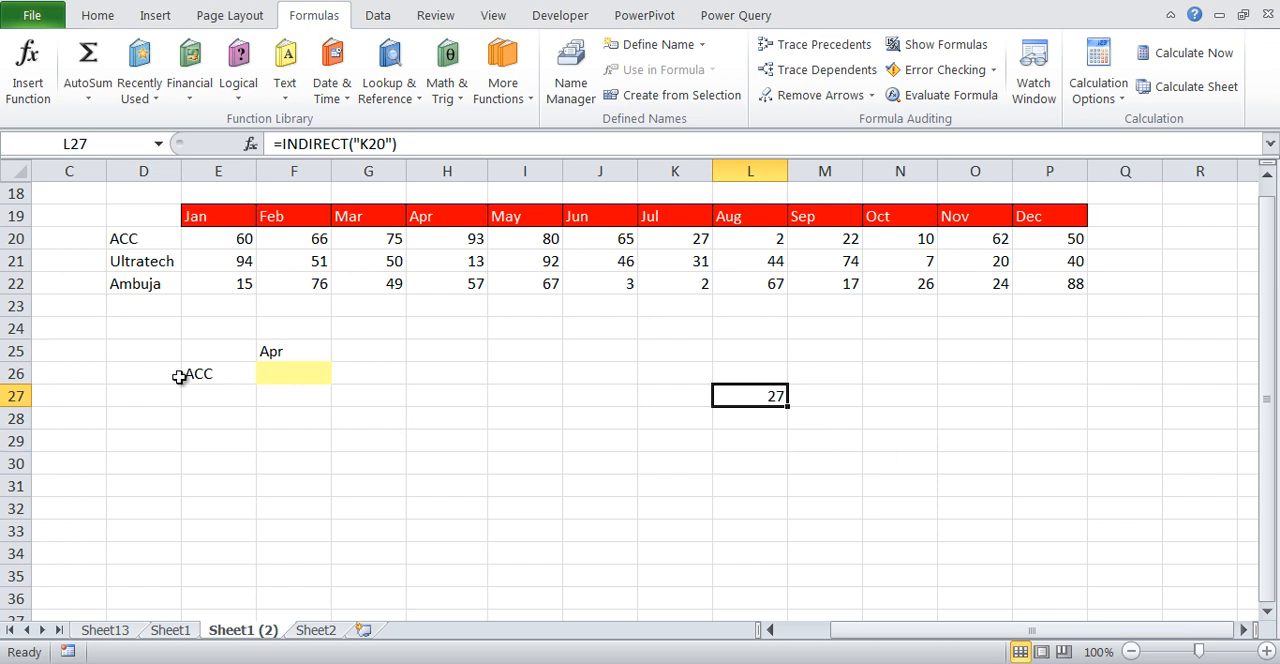
# Examine the company names in D20:D22, the month headers in E19:P19 and the data values in E20:P22
pyautogui.click(230, 374)
pyautogui.moveTo(135, 232); pyautogui.dragTo(137, 286)
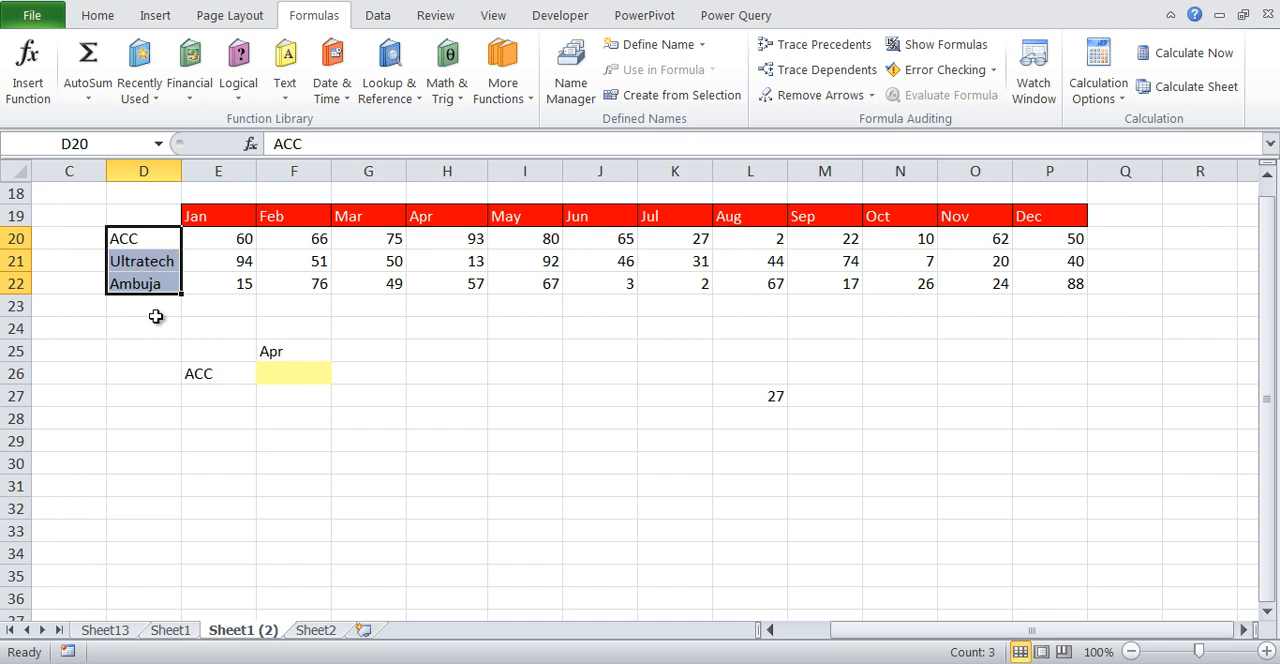
pyautogui.moveTo(230, 218); pyautogui.dragTo(1046, 212)
pyautogui.click(470, 330)
pyautogui.moveTo(234, 233); pyautogui.dragTo(1066, 282)
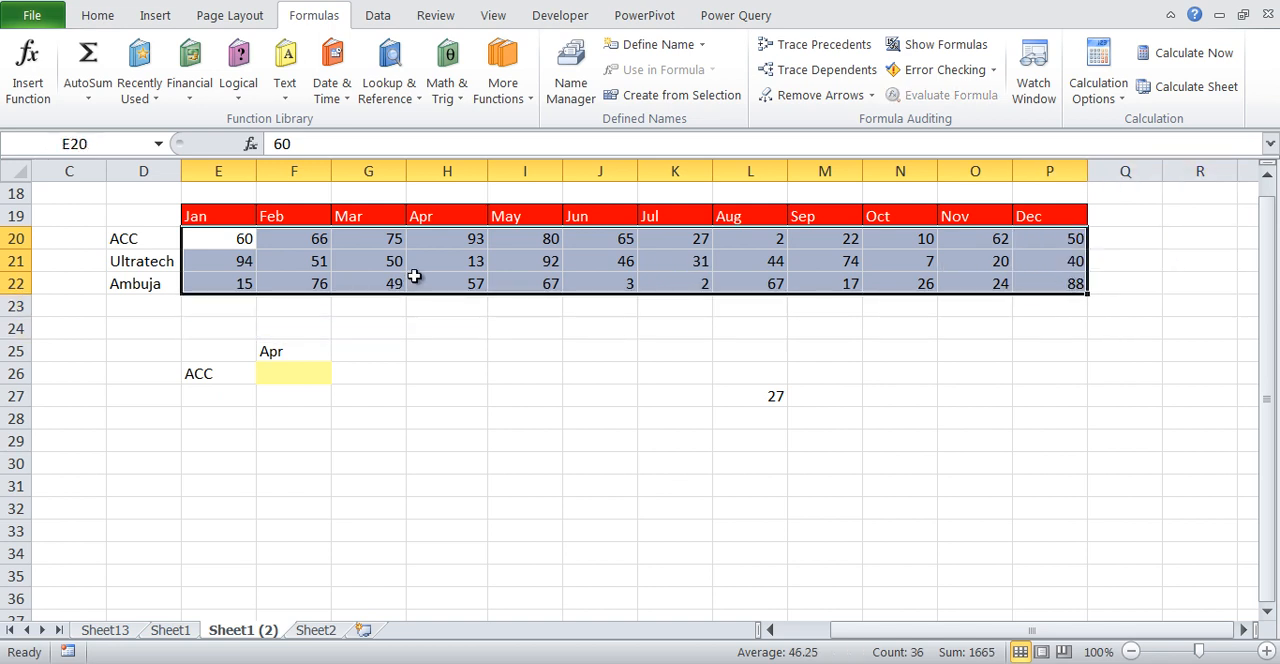
pyautogui.click(560, 332)
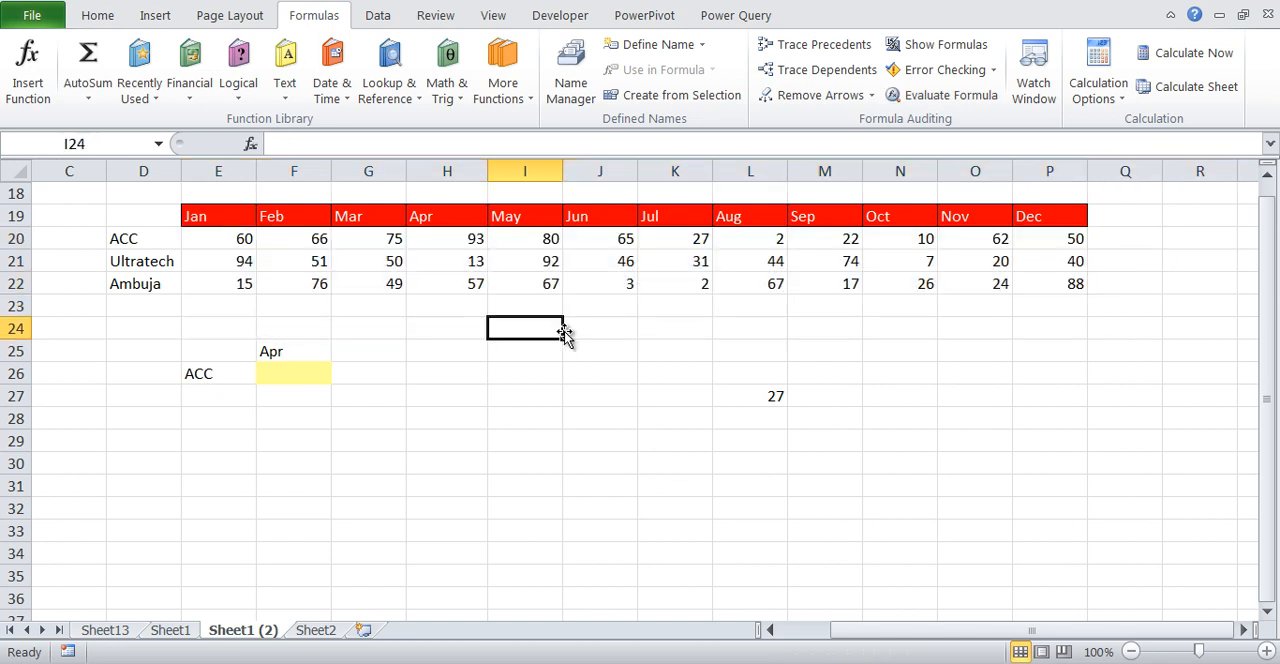
# Examine the company and month lookup cells E26 and F25, the yellow result cell, and where ACC and Apr intersect in the table
pyautogui.click(205, 377)
pyautogui.click(281, 352)
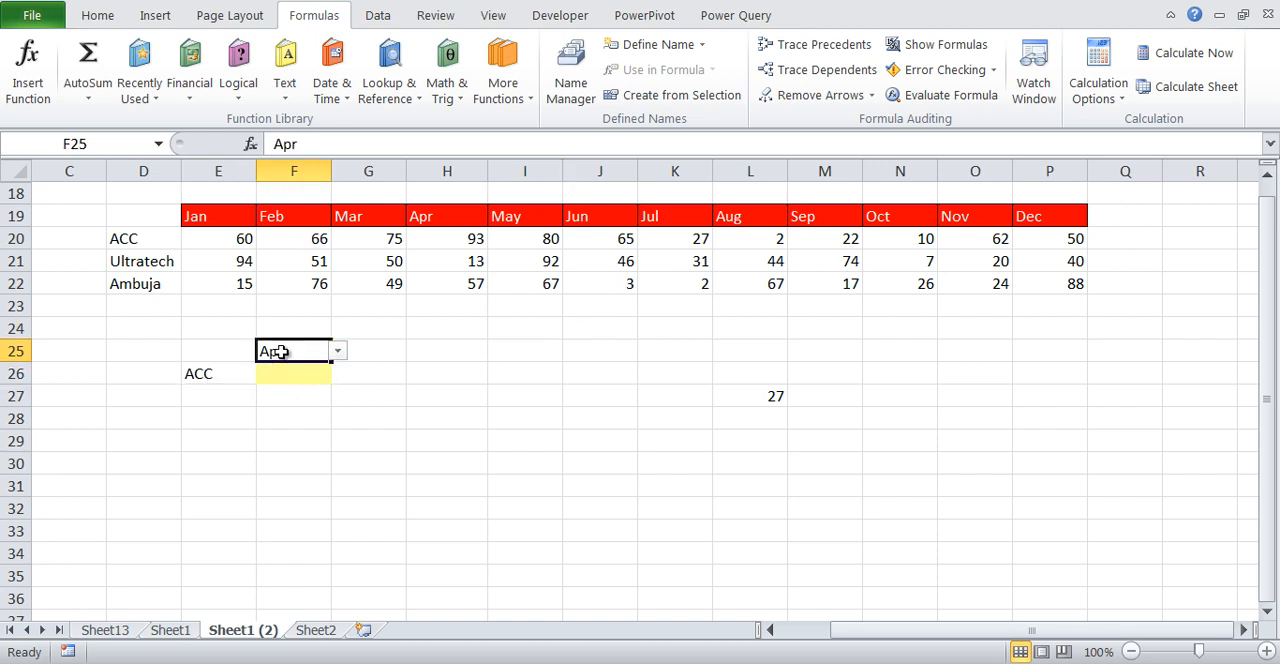
pyautogui.click(281, 371)
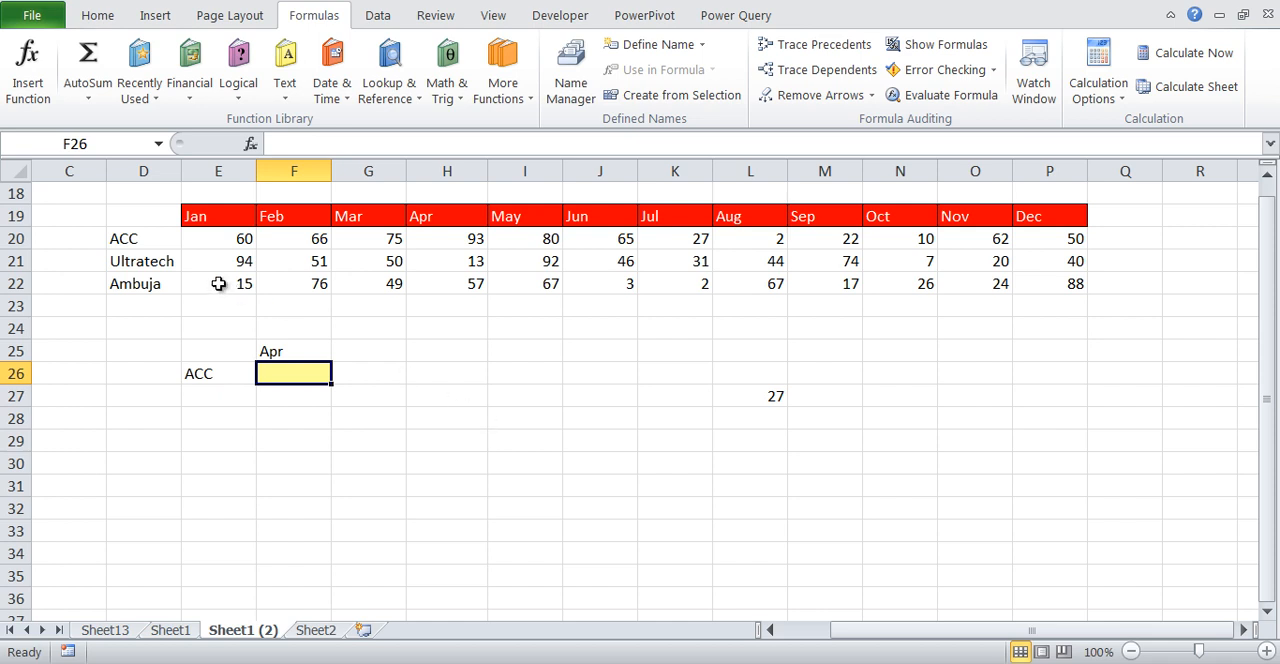
pyautogui.click(155, 244)
pyautogui.click(424, 222)
pyautogui.click(430, 239)
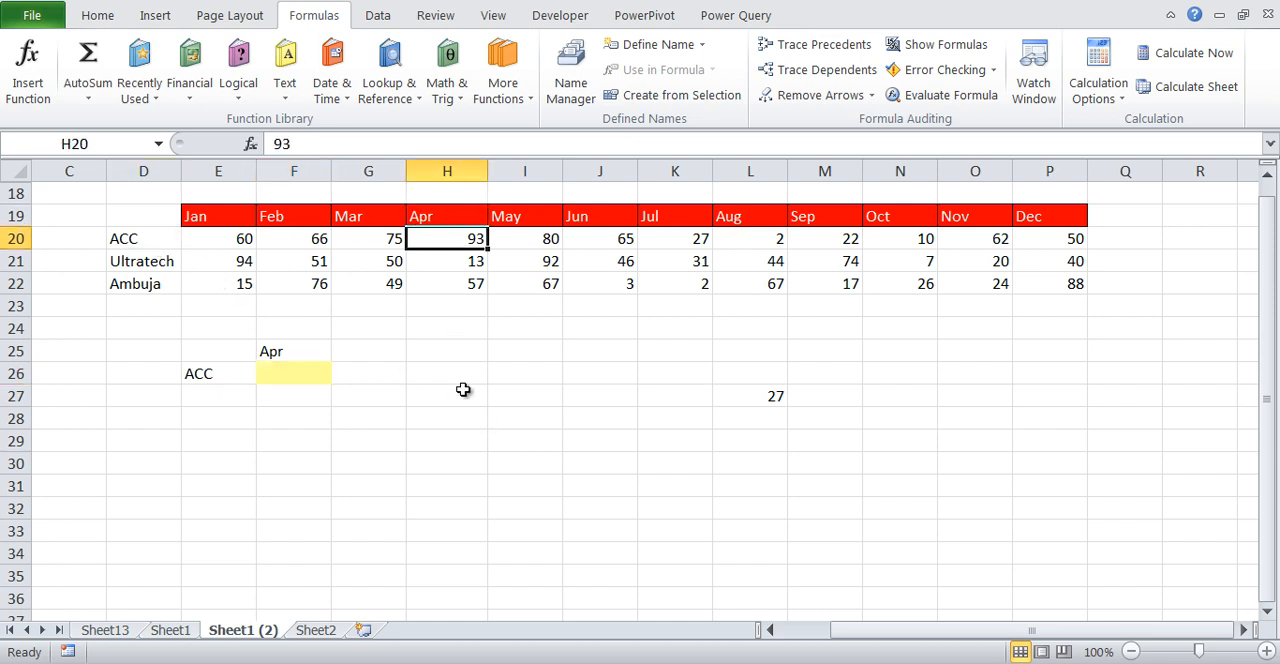
# Widen column F slightly and enter =MATCH(F25,E19:P19,0) in H26 to find the selected month's column position
pyautogui.moveTo(331, 171); pyautogui.dragTo(351, 171)
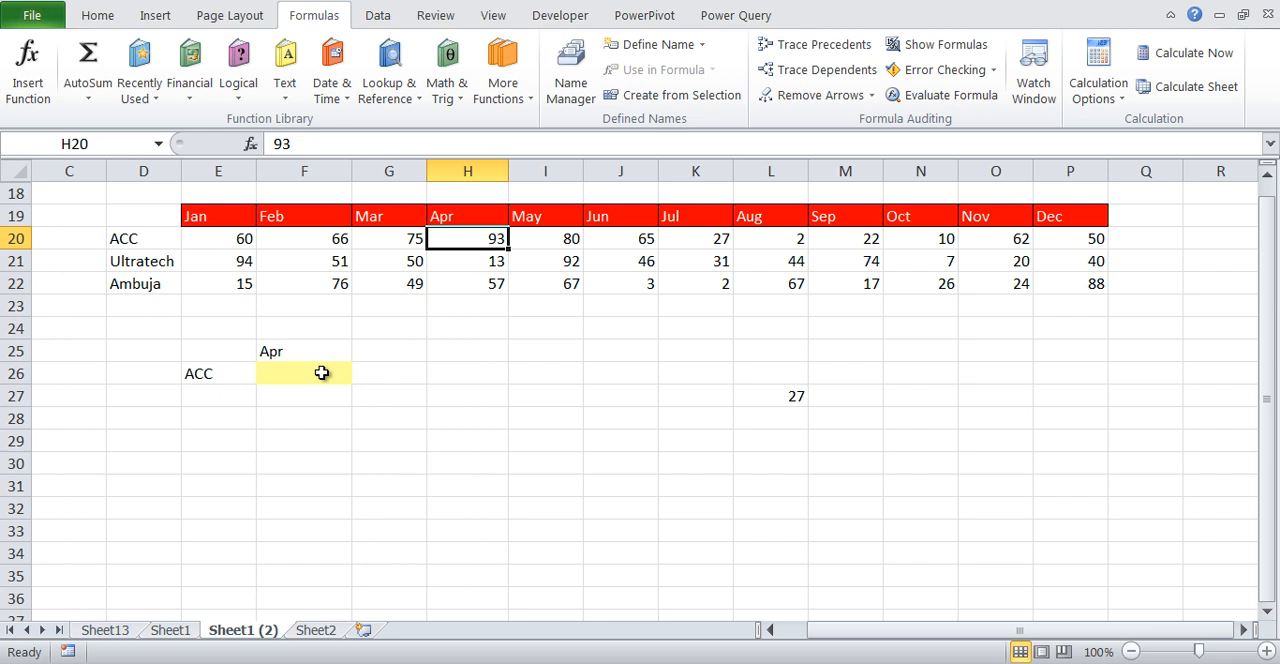
pyautogui.click(370, 374)
pyautogui.press('Right')
pyautogui.write('=mat')
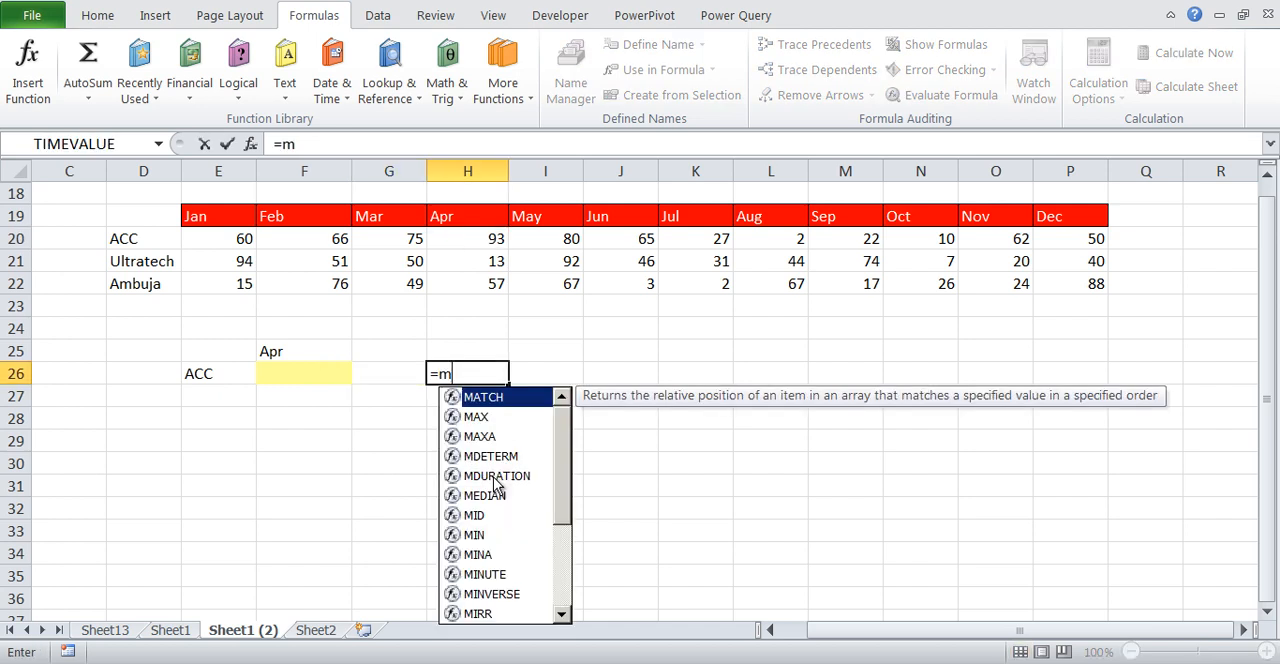
pyautogui.press('Tab')
pyautogui.press('Left')
pyautogui.press('Left')
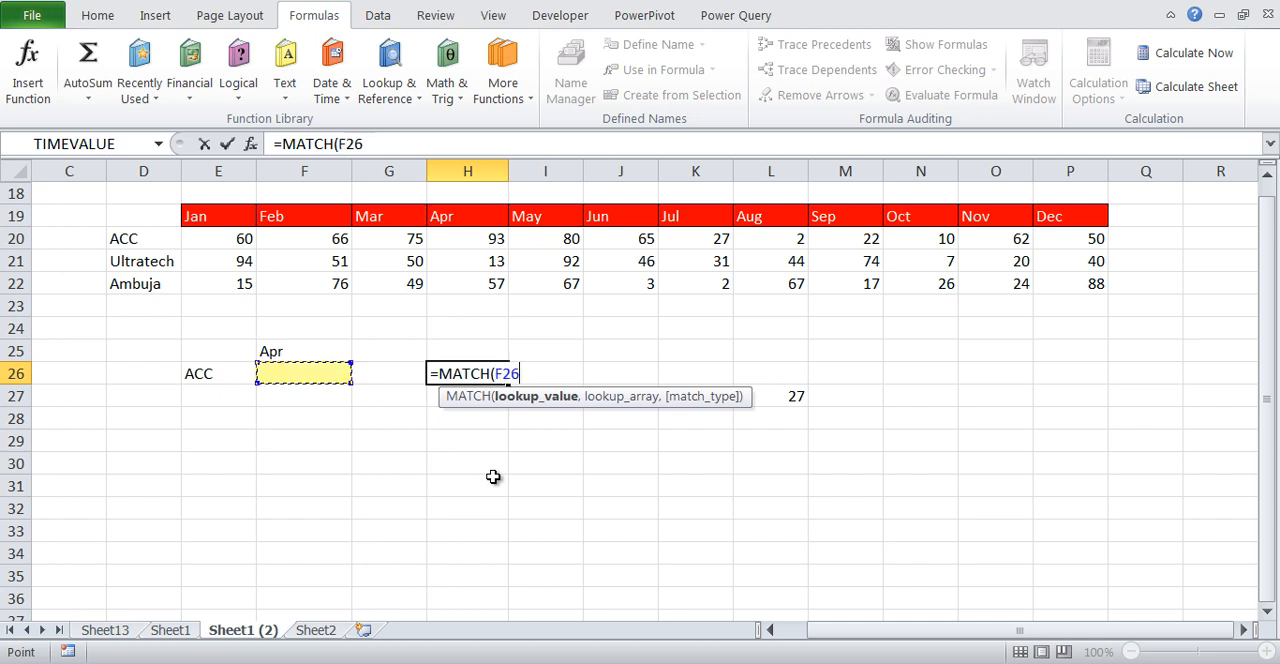
pyautogui.press('Up')
pyautogui.write(',')
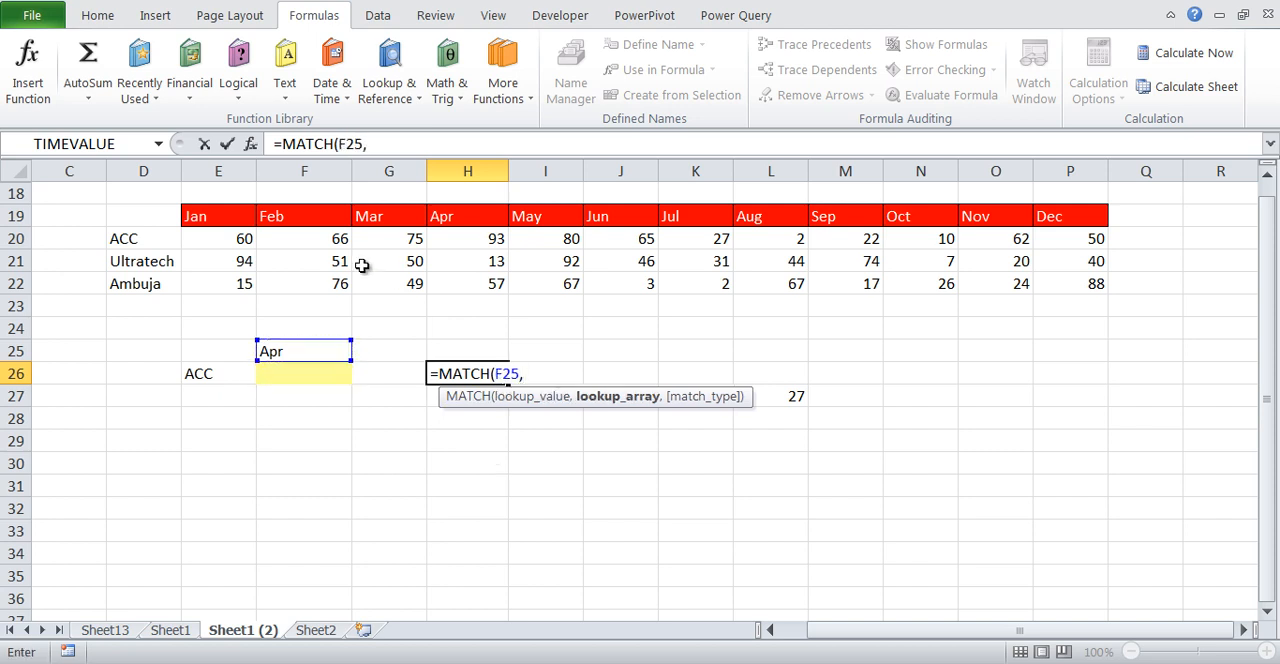
pyautogui.click(200, 213)
pyautogui.hotkey('ctrl', 'shift', 'Right')
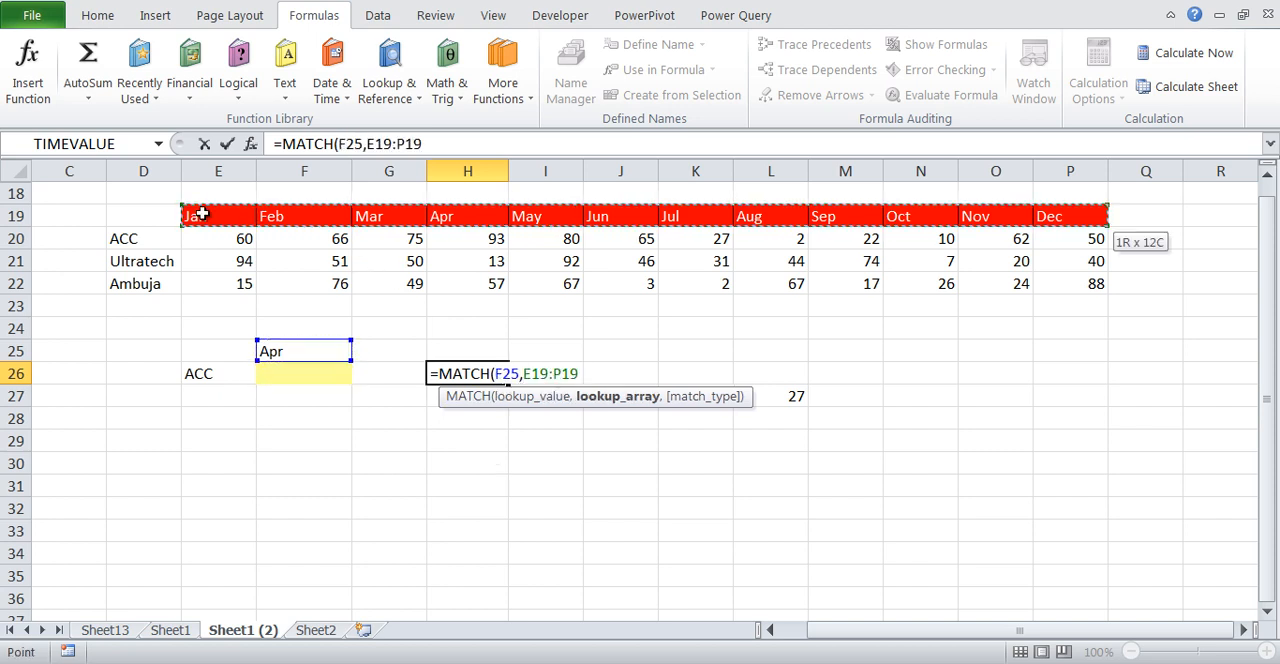
pyautogui.write(',0)')
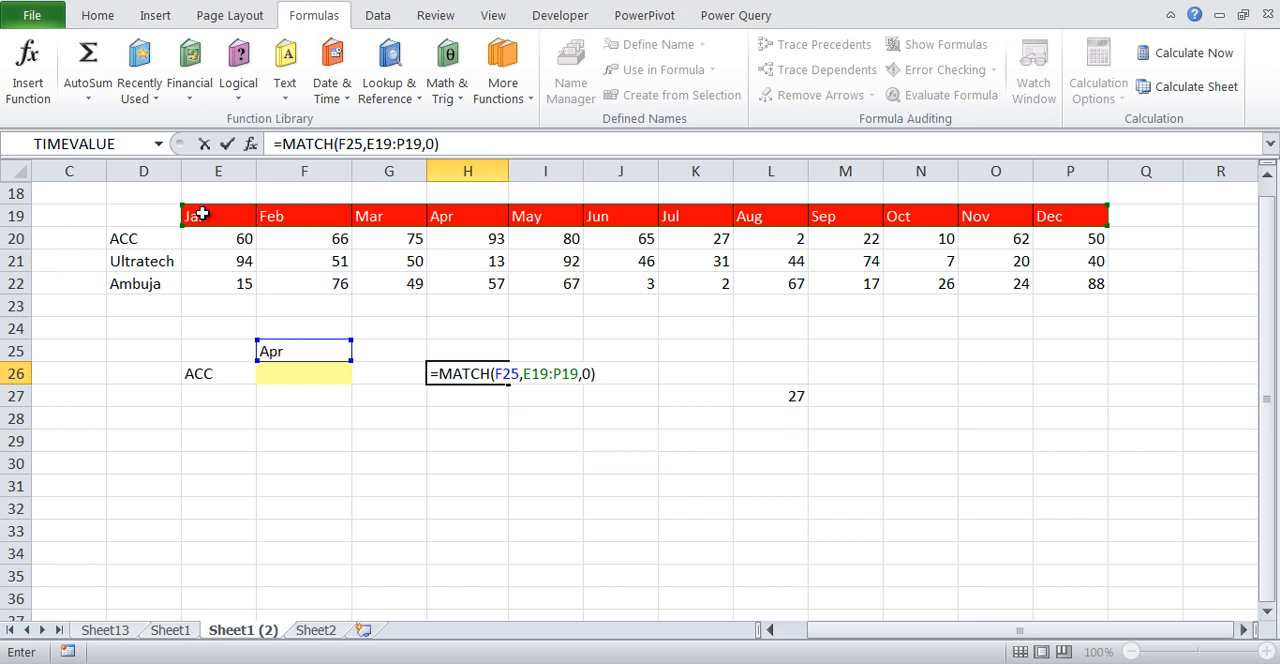
pyautogui.press('Return')
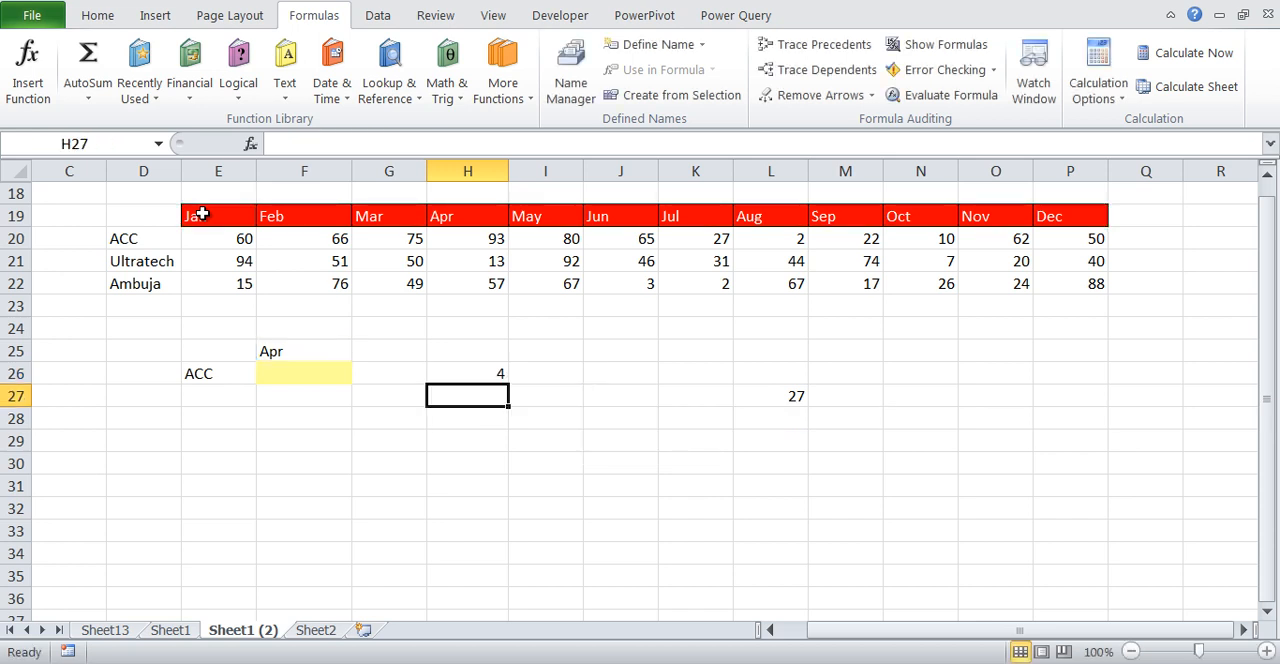
# Enter =MATCH(E26,D20:D22,0) in H27 to find the selected company's row position
pyautogui.write('=mat')
pyautogui.press('Tab')
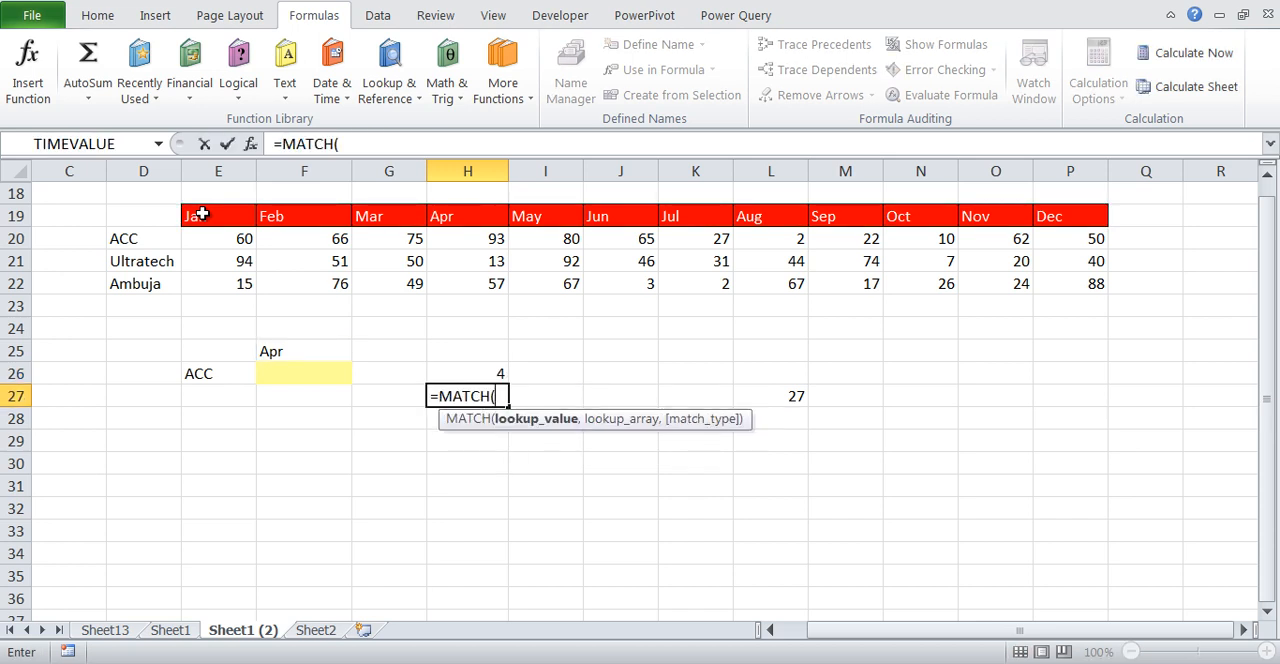
pyautogui.press('Left')
pyautogui.press('Left')
pyautogui.press('Left')
pyautogui.press('Up')
pyautogui.write(',')
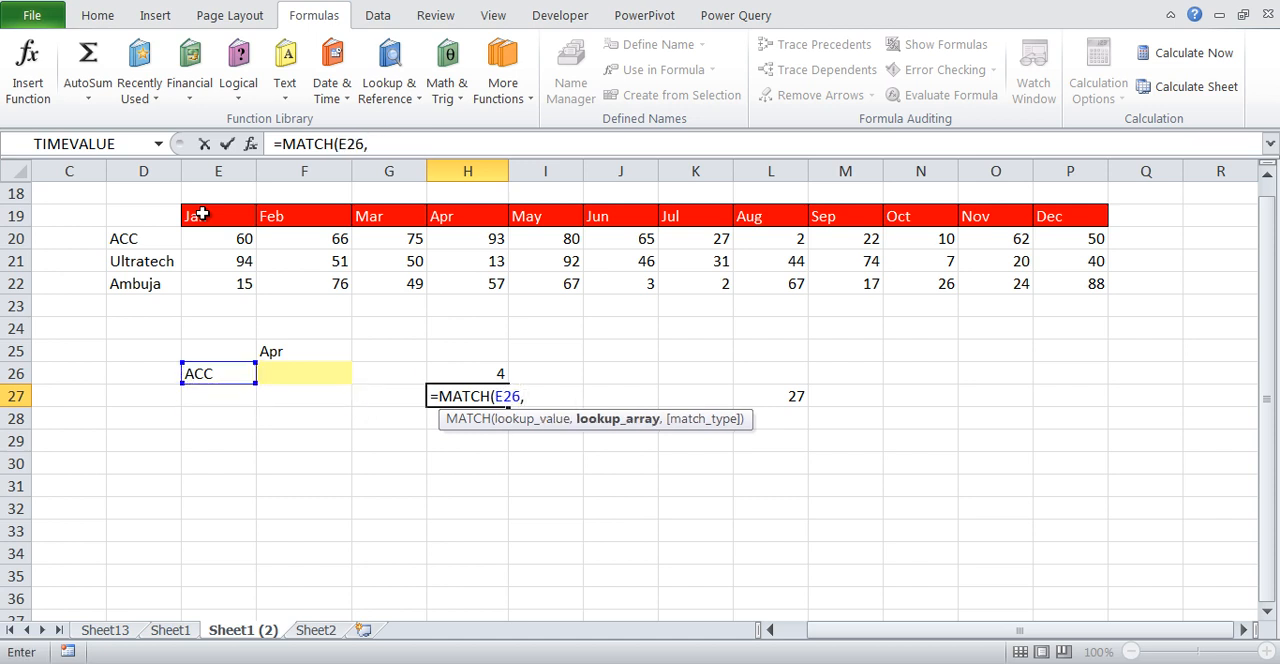
pyautogui.press('Up')
pyautogui.press('Up')
pyautogui.press('Up')
pyautogui.press('Up')
pyautogui.press('Up')
pyautogui.press('Up')
pyautogui.press('Up')
pyautogui.press('Left')
pyautogui.press('Left')
pyautogui.press('Left')
pyautogui.press('Left')
pyautogui.hotkey('shift', 'Down')
pyautogui.hotkey('shift', 'Down')
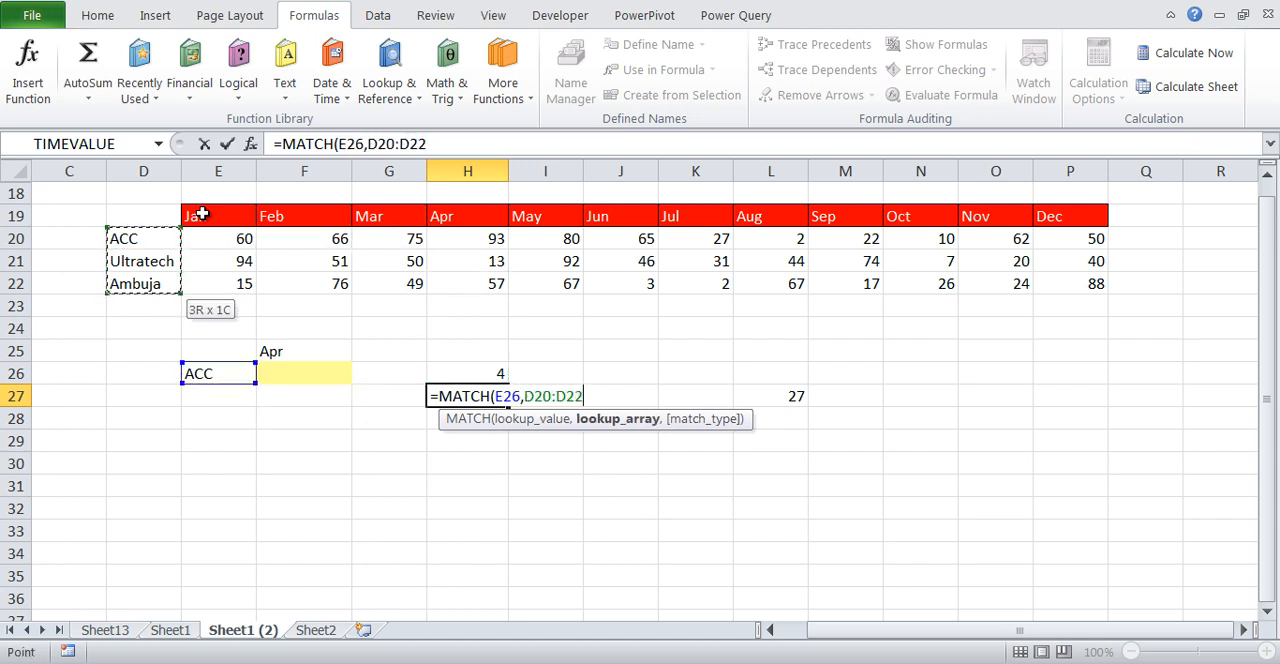
pyautogui.write(',')
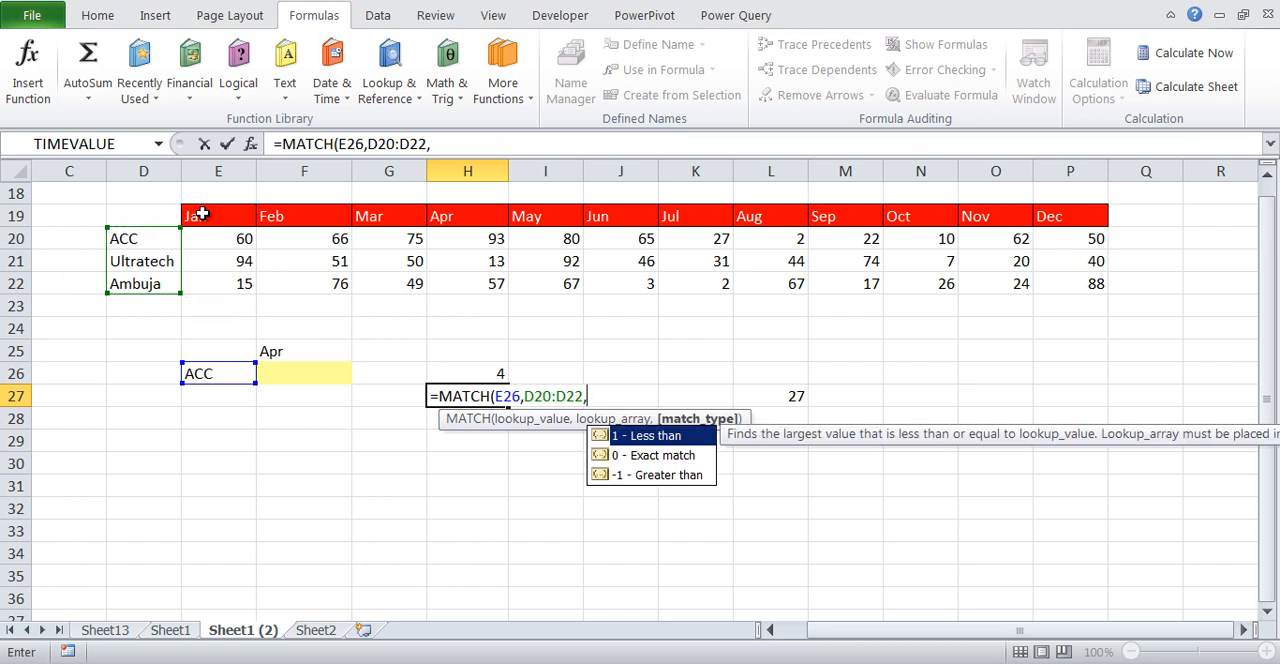
pyautogui.write('0)')
pyautogui.press('Return')
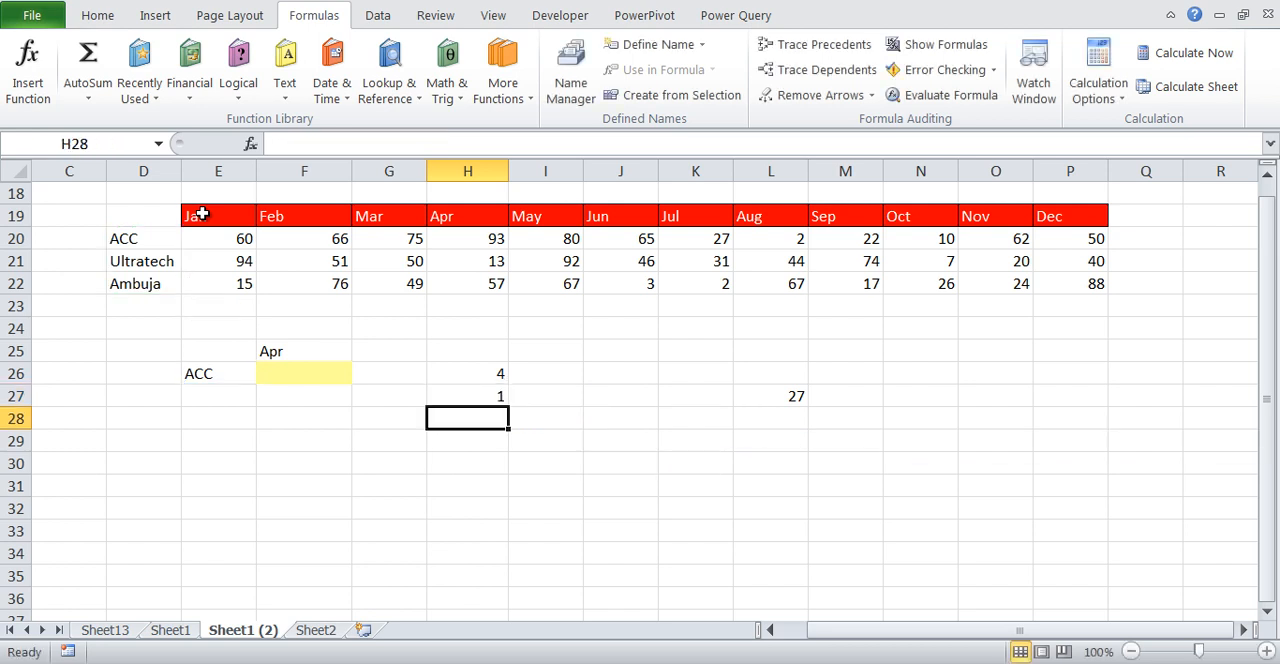
# Enter =INDEX(E20:P22,H27,H26) in H28 to return the value for the selected company and month
pyautogui.write('=ind')
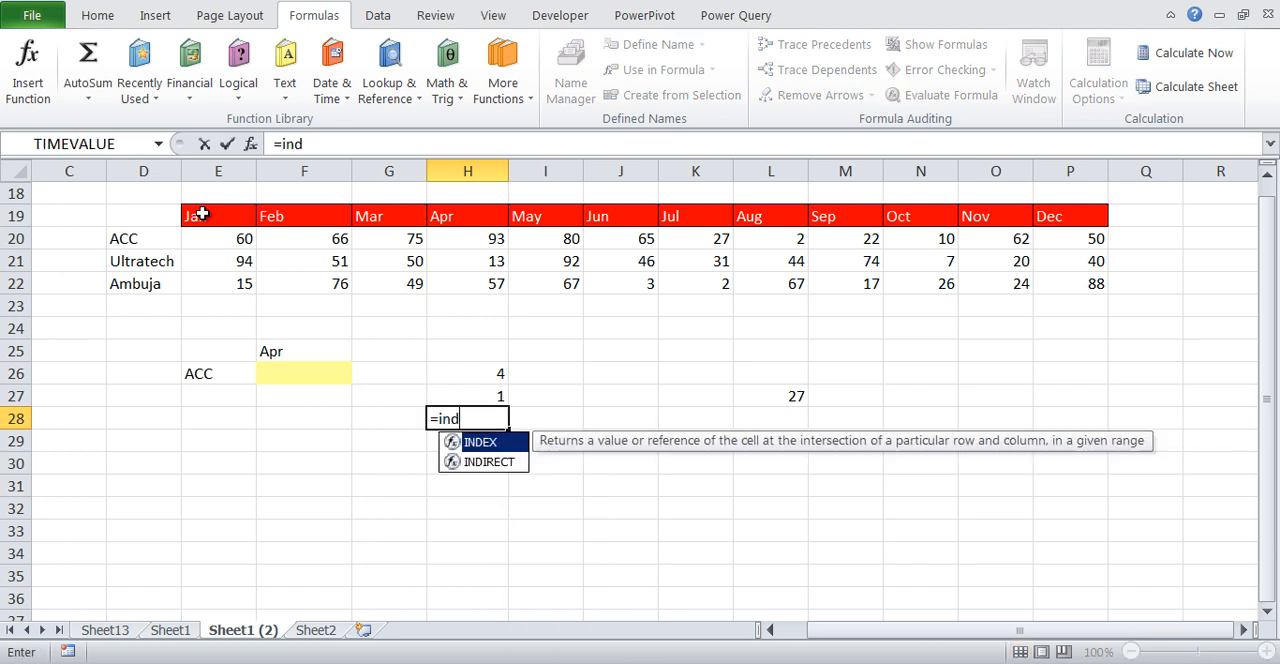
pyautogui.press('Tab')
pyautogui.press('Up')
pyautogui.press('Up')
pyautogui.press('Up')
pyautogui.press('Up')
pyautogui.press('Up')
pyautogui.press('Up')
pyautogui.press('Up')
pyautogui.press('Up')
pyautogui.press('Left')
pyautogui.press('Left')
pyautogui.press('Left')
pyautogui.hotkey('ctrl', 'shift', 'Right')
pyautogui.hotkey('ctrl', 'shift', 'Down')
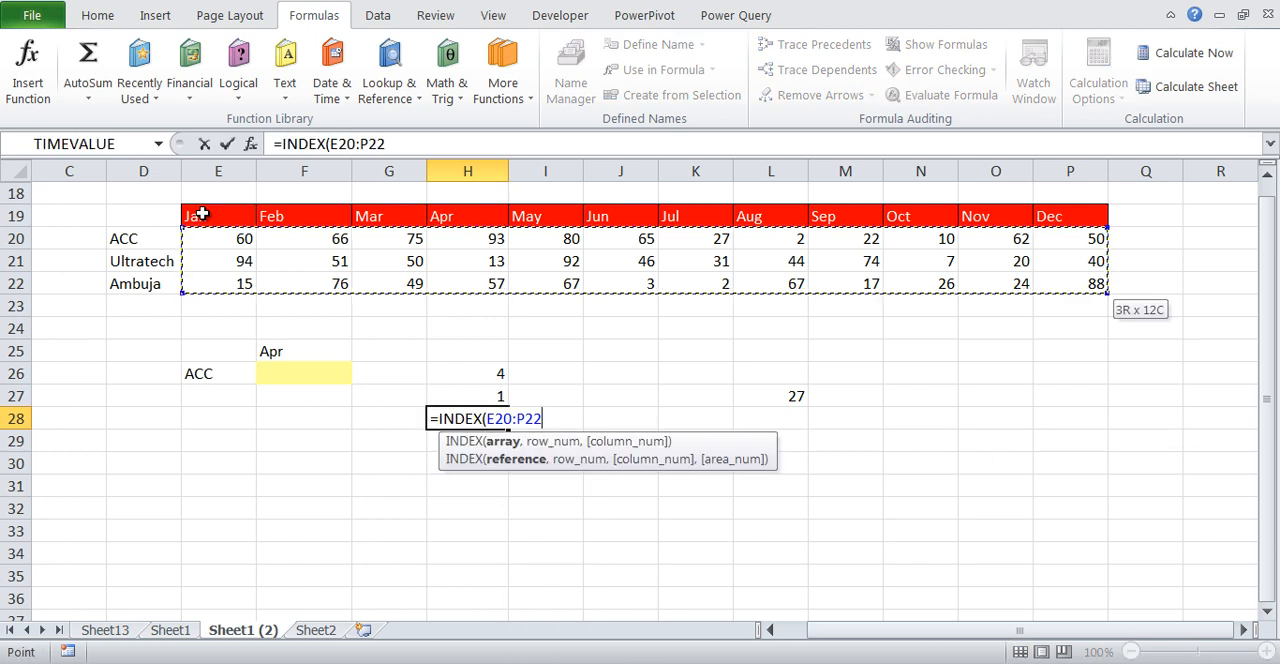
pyautogui.write(',')
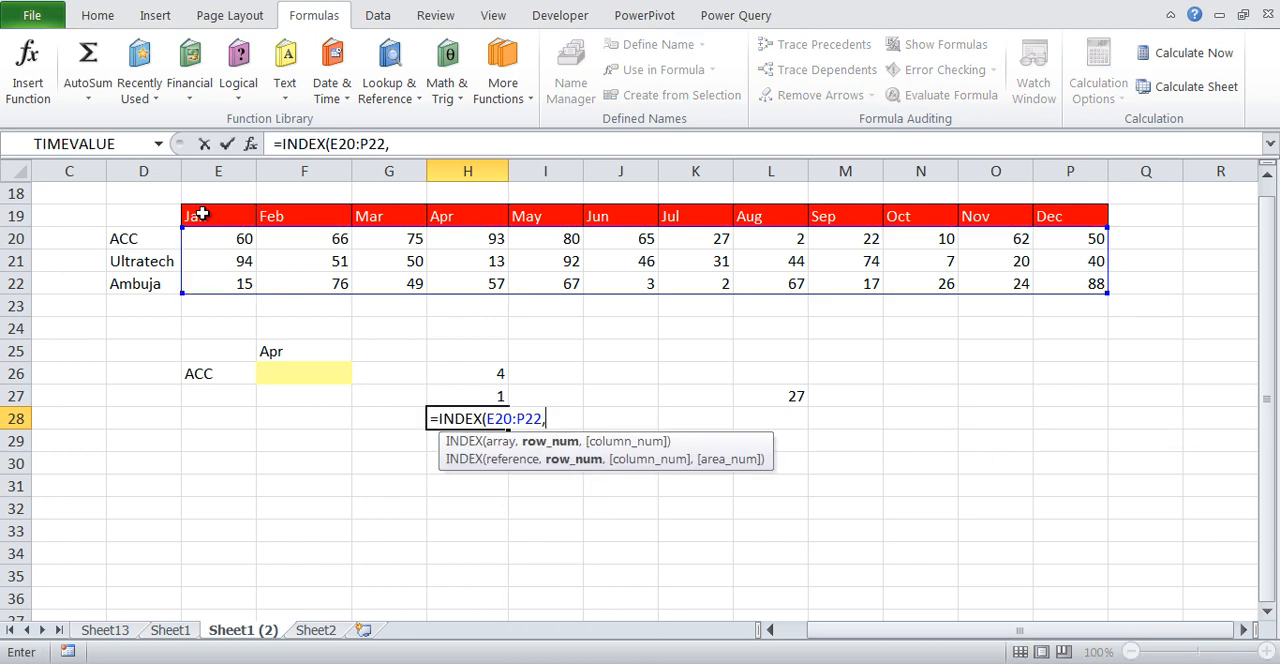
pyautogui.click(497, 393)
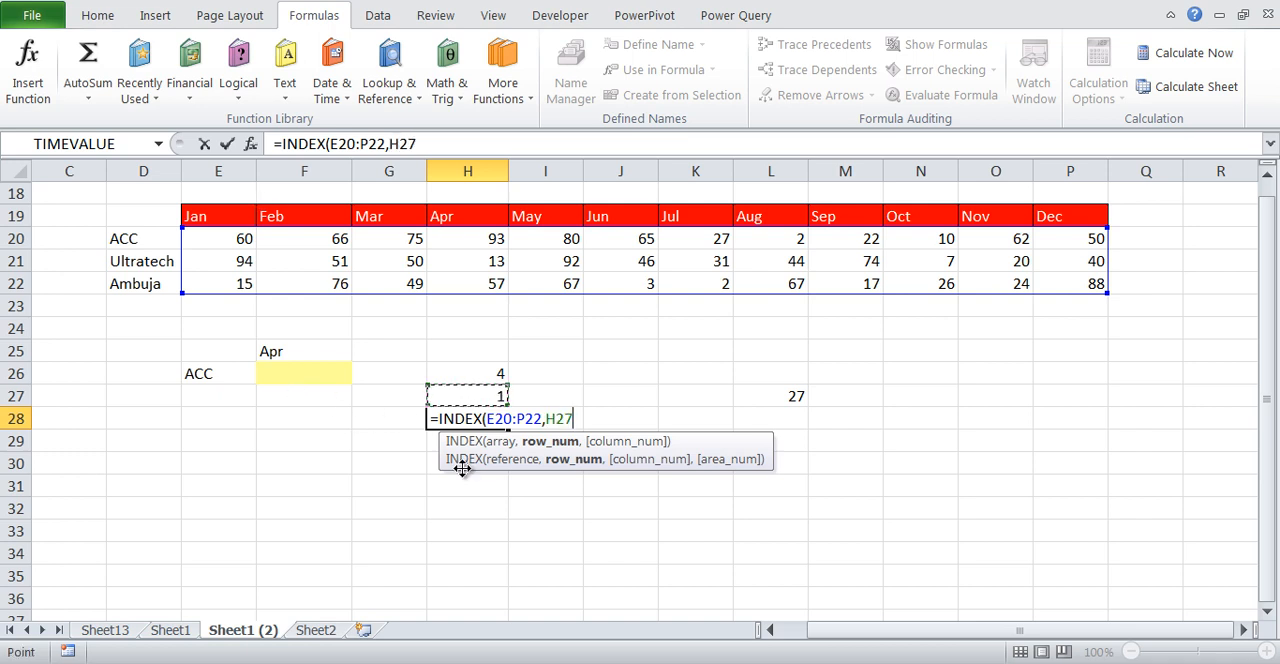
pyautogui.write(',')
pyautogui.click(500, 376)
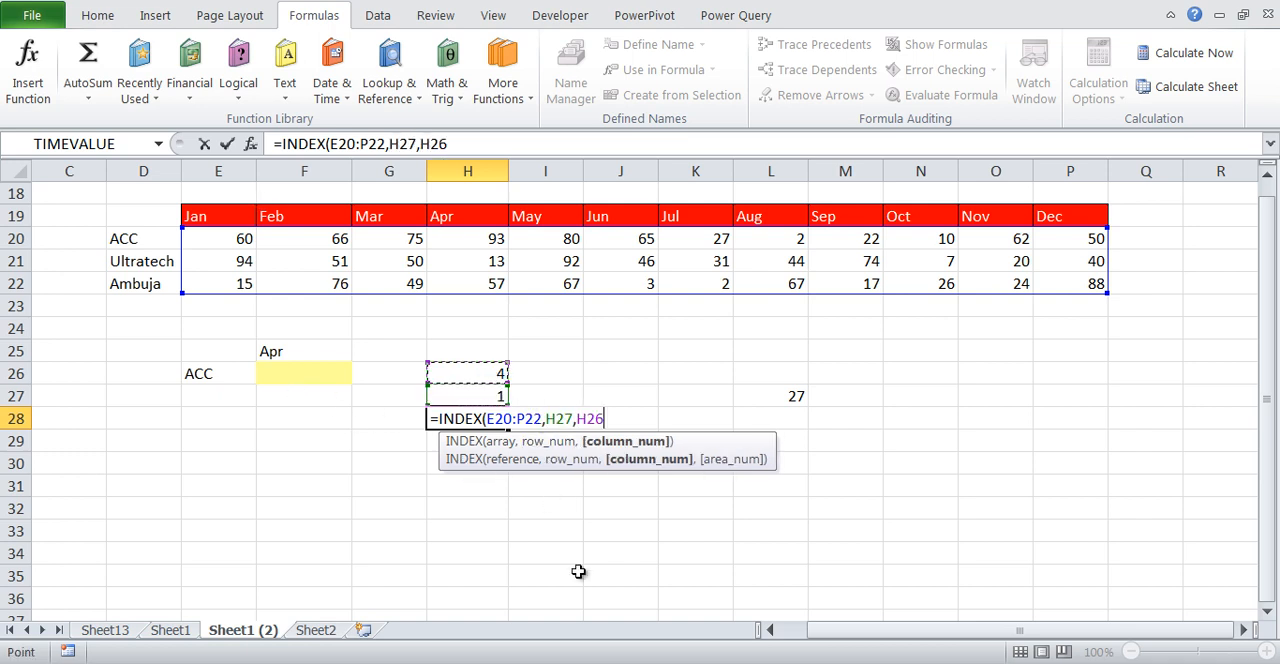
pyautogui.write(')')
pyautogui.press('Return')
pyautogui.press('Up')
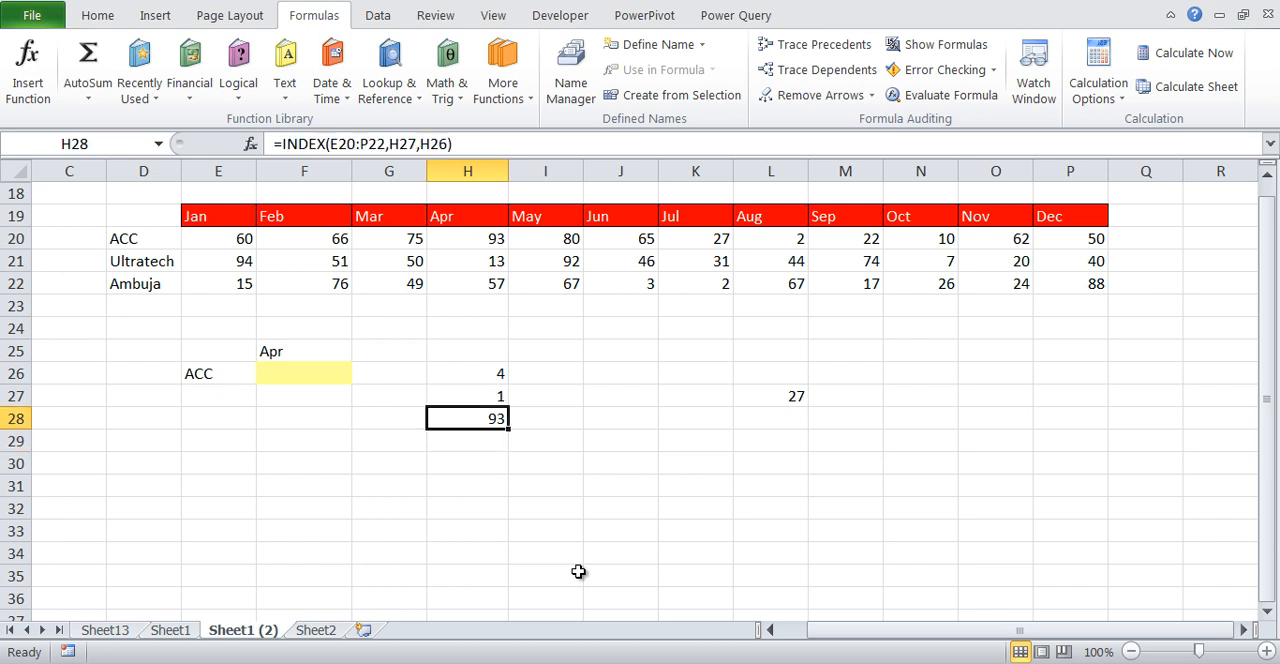
# Set the month in F25 to Oct and compare the H28 result with ACC's October value in the table
pyautogui.click(486, 244)
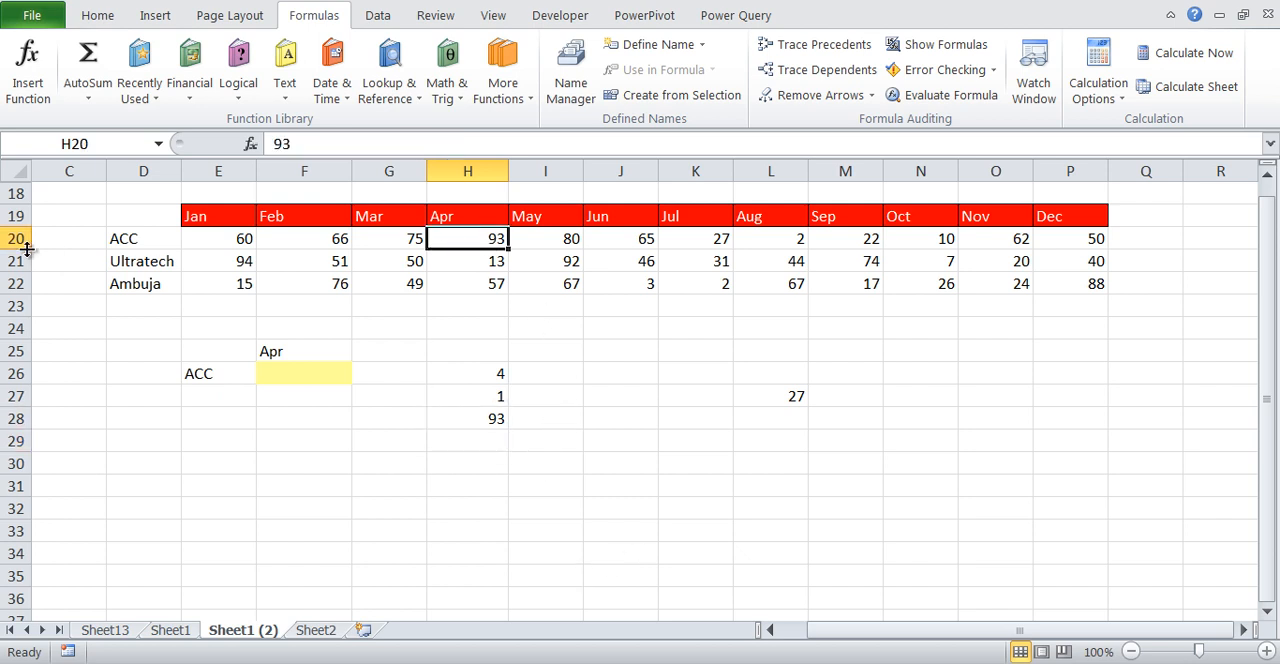
pyautogui.click(138, 235)
pyautogui.click(478, 240)
pyautogui.click(337, 350)
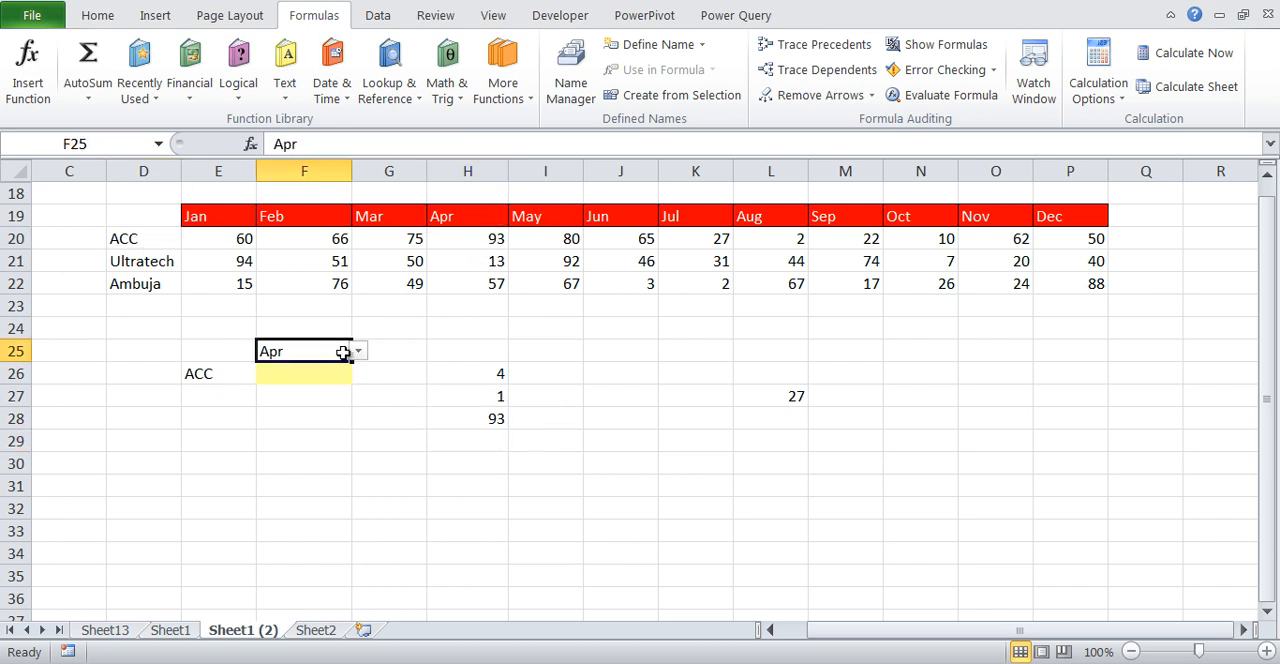
pyautogui.click(357, 351)
pyautogui.click(328, 464)
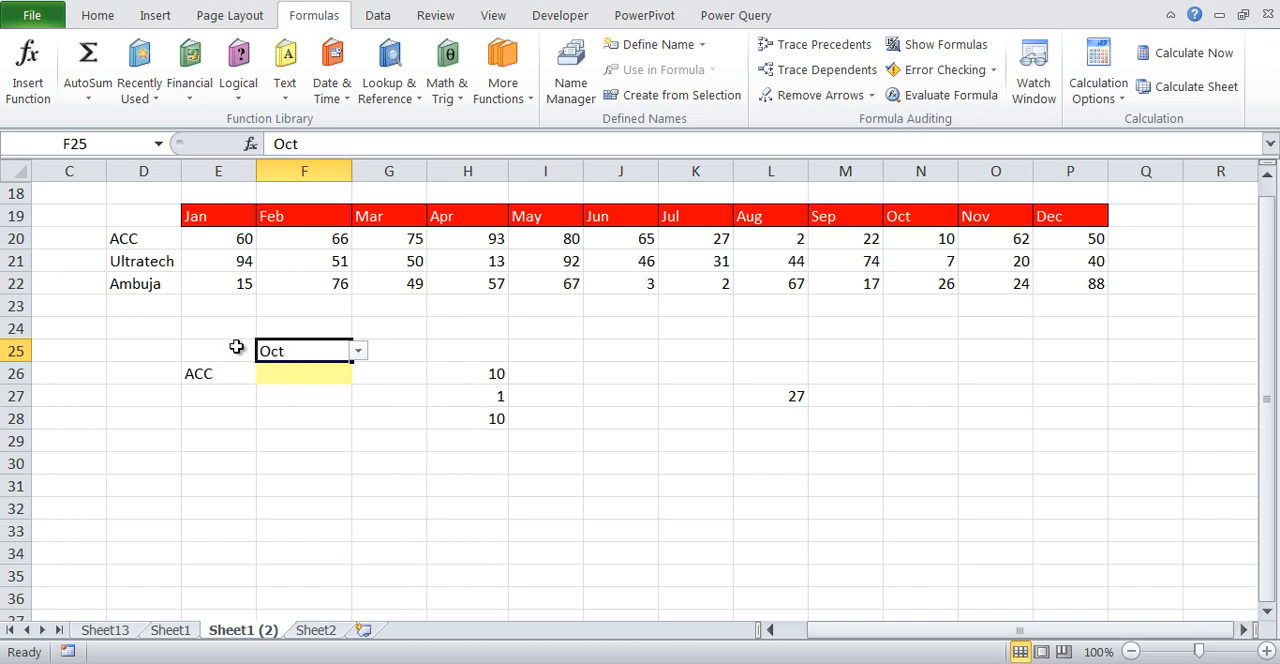
pyautogui.click(918, 238)
pyautogui.click(486, 418)
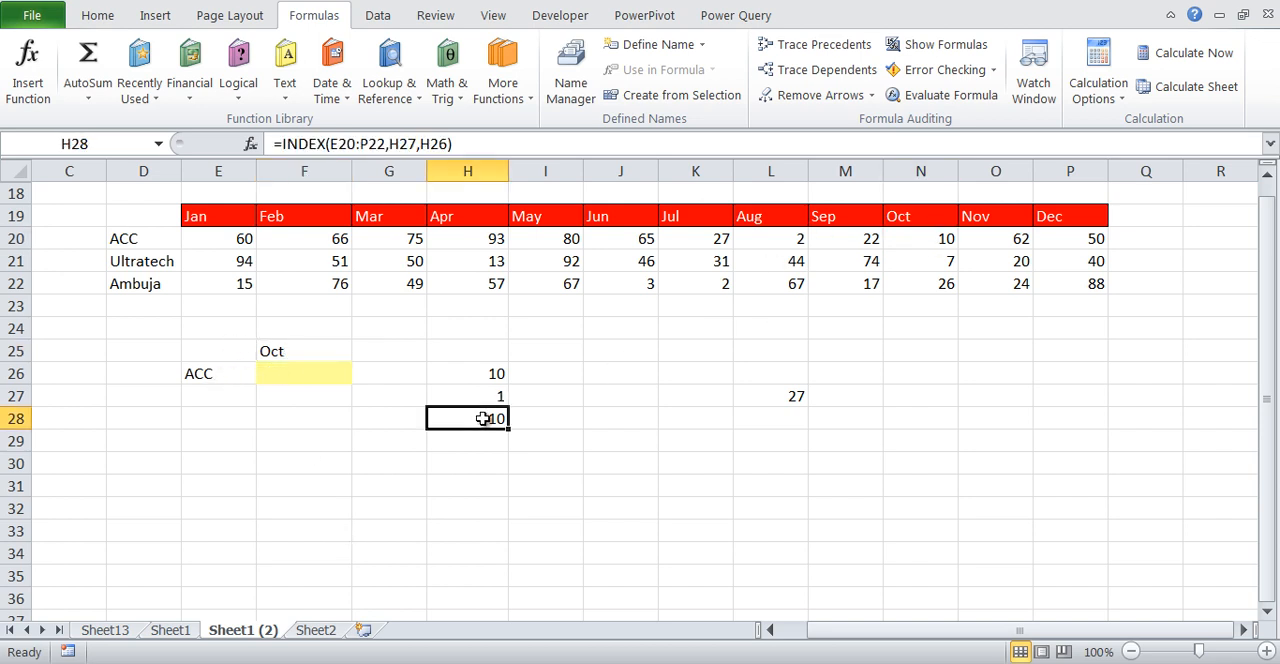
# Set the month in F25 to Dec and check the lookup result in H28
pyautogui.click(345, 352)
pyautogui.click(359, 354)
pyautogui.click(322, 475)
pyautogui.click(500, 419)
# Copy MATCH(F25,E19:P19,0) from H26 and substitute it for the H26 reference in H28's INDEX formula
pyautogui.click(468, 373)
pyautogui.doubleClick(440, 375)
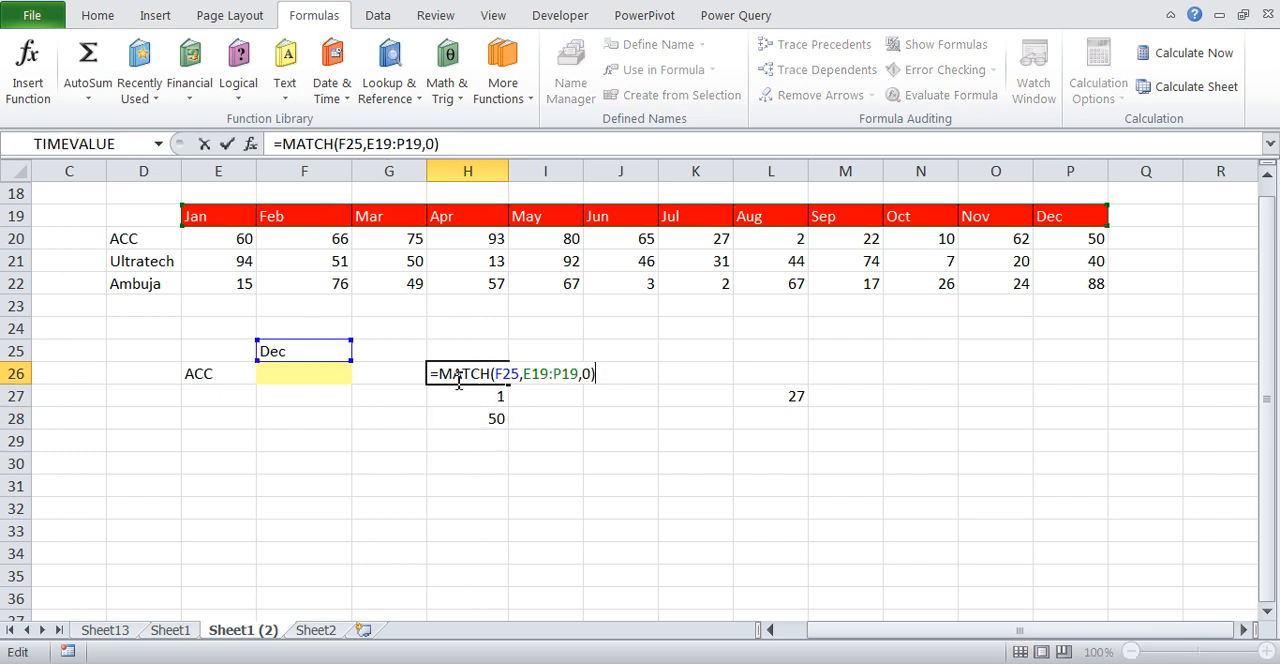
pyautogui.moveTo(442, 383); pyautogui.dragTo(666, 366)
pyautogui.hotkey('ctrl', 'c')
pyautogui.press('Escape')
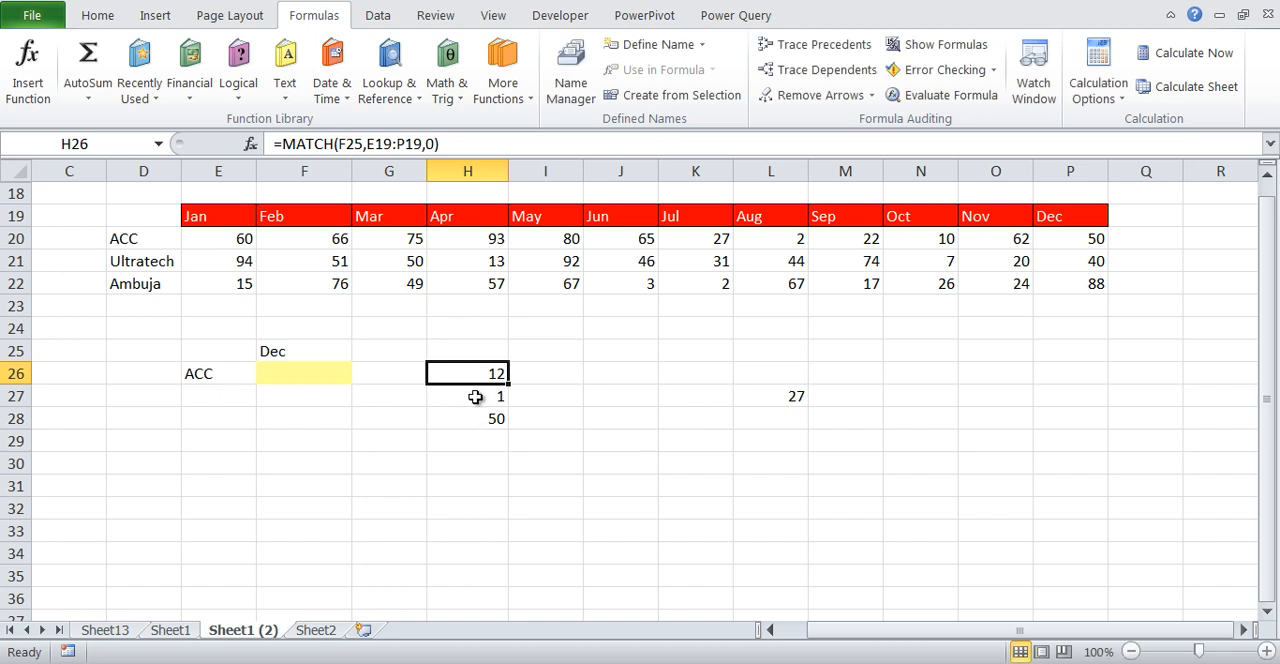
pyautogui.doubleClick(508, 424)
pyautogui.click(550, 420)
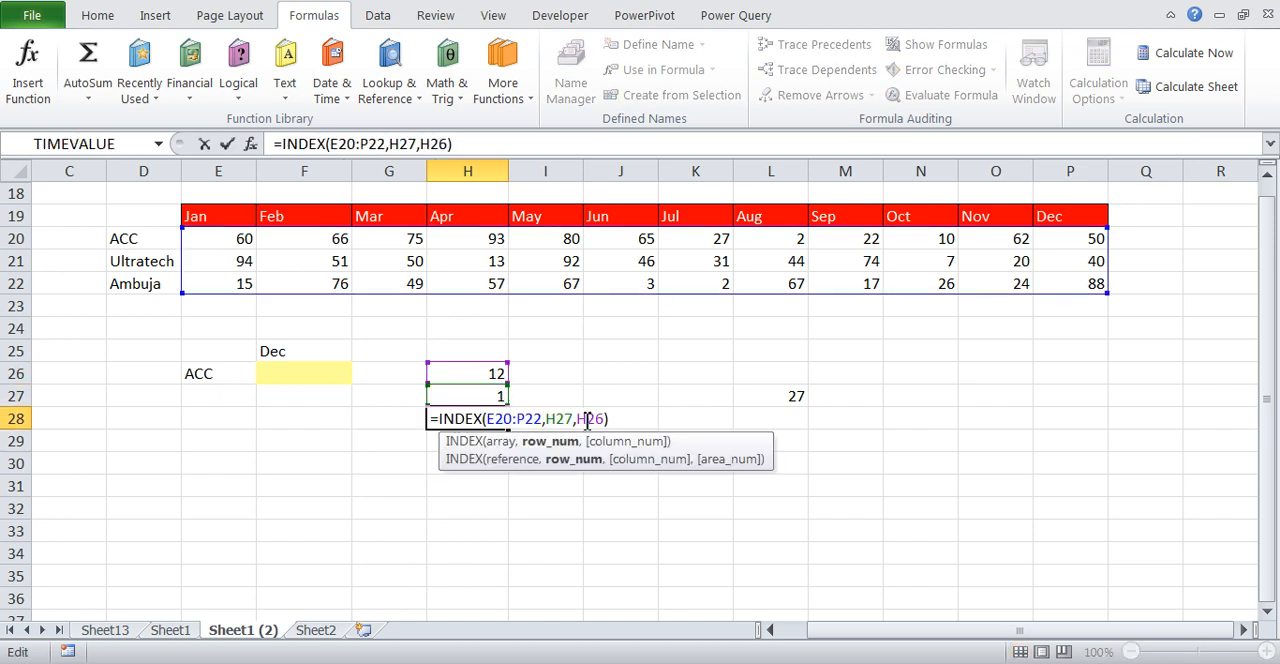
pyautogui.moveTo(588, 421); pyautogui.dragTo(716, 476)
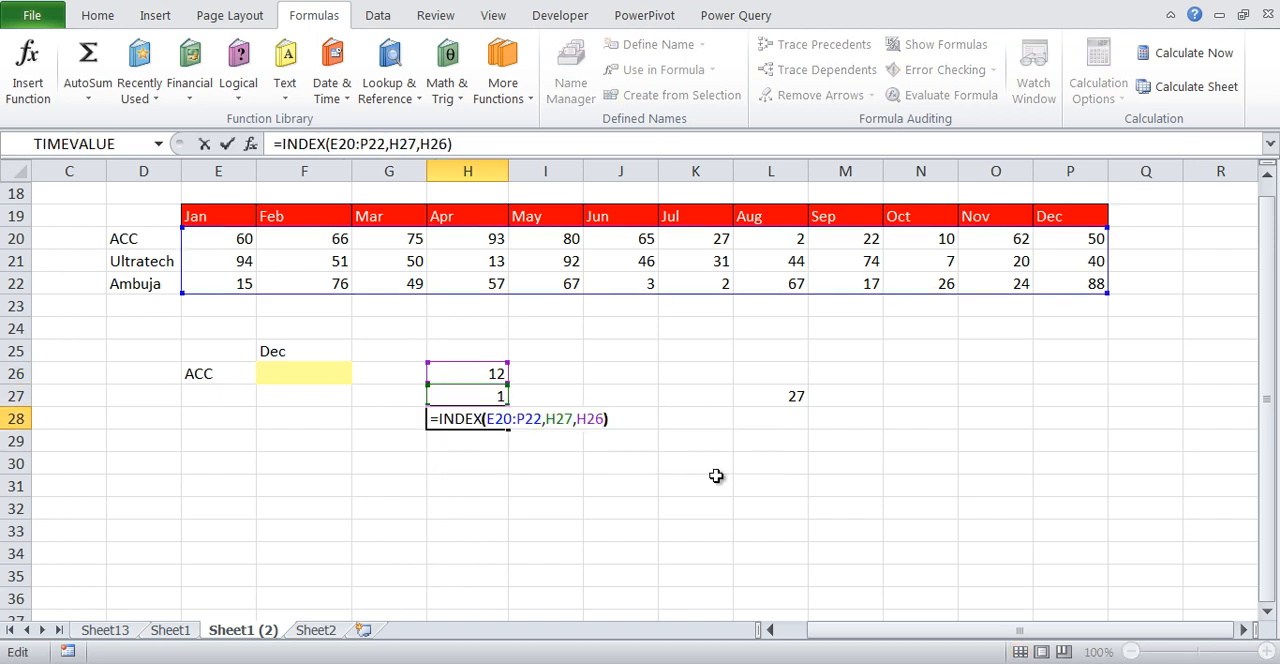
pyautogui.press('BackSpace')
pyautogui.press('BackSpace')
pyautogui.hotkey('ctrl', 'v')
pyautogui.press('Return')
# Copy the expression MATCH(E26,D20:D22,0) from the formula in H27
pyautogui.press('Up')
pyautogui.press('Up')
pyautogui.press('F2')
pyautogui.hotkey('ctrl', 'shift', 'Left')
pyautogui.hotkey('ctrl', 'shift', 'Left')
pyautogui.hotkey('ctrl', 'shift', 'Left')
pyautogui.hotkey('ctrl', 'shift', 'Left')
pyautogui.hotkey('ctrl', 'shift', 'Left')
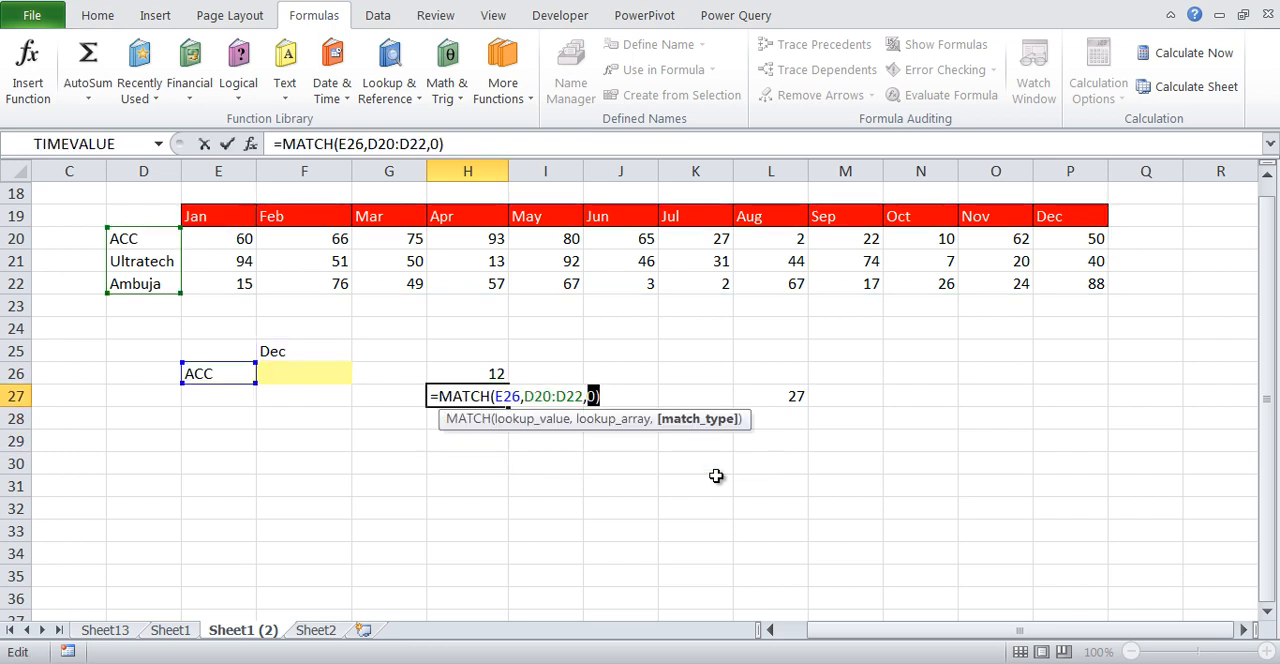
pyautogui.hotkey('ctrl', 'c')
pyautogui.press('Return')
pyautogui.press('F2')
pyautogui.hotkey('ctrl', 'v')
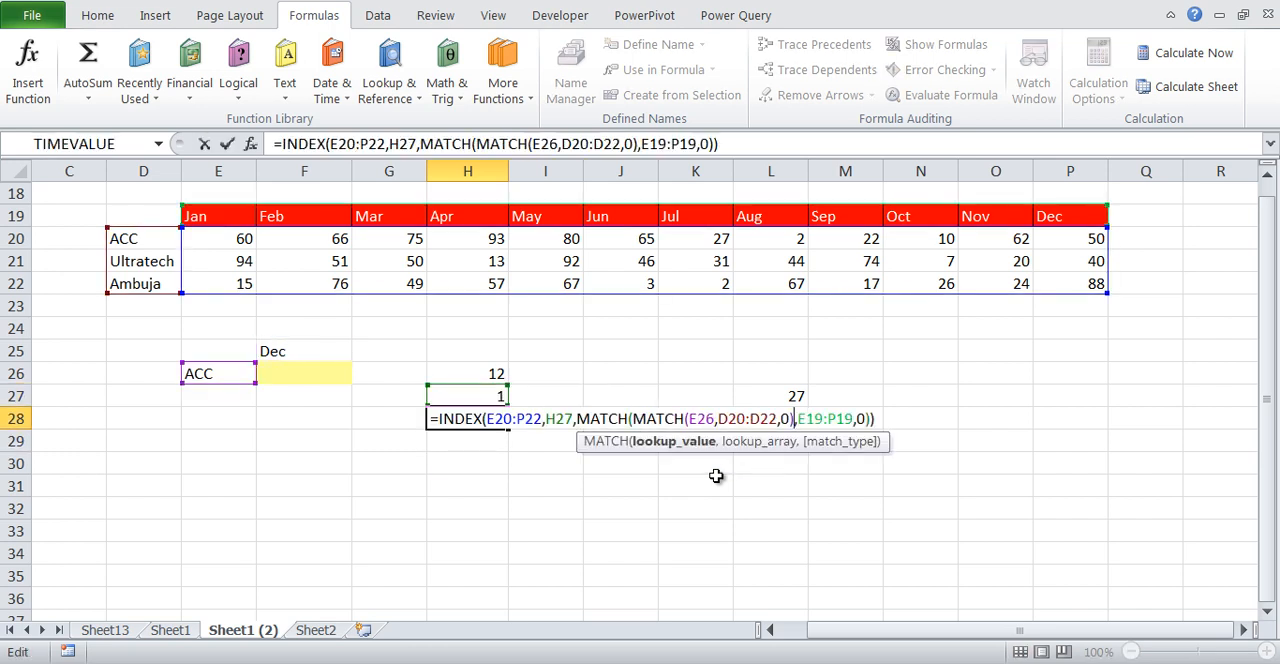
pyautogui.press('Return')
pyautogui.press('Up')
pyautogui.press('F2')
pyautogui.press('Left')
pyautogui.press('Left')
pyautogui.press('Left')
pyautogui.press('Left')
pyautogui.press('Left')
pyautogui.press('Left')
pyautogui.press('Left')
pyautogui.press('Left')
pyautogui.press('Left')
pyautogui.press('Left')
pyautogui.press('Left')
pyautogui.press('Left')
pyautogui.press('Left')
pyautogui.press('Left')
pyautogui.press('Left')
pyautogui.press('Left')
pyautogui.press('Left')
pyautogui.press('Left')
pyautogui.press('Left')
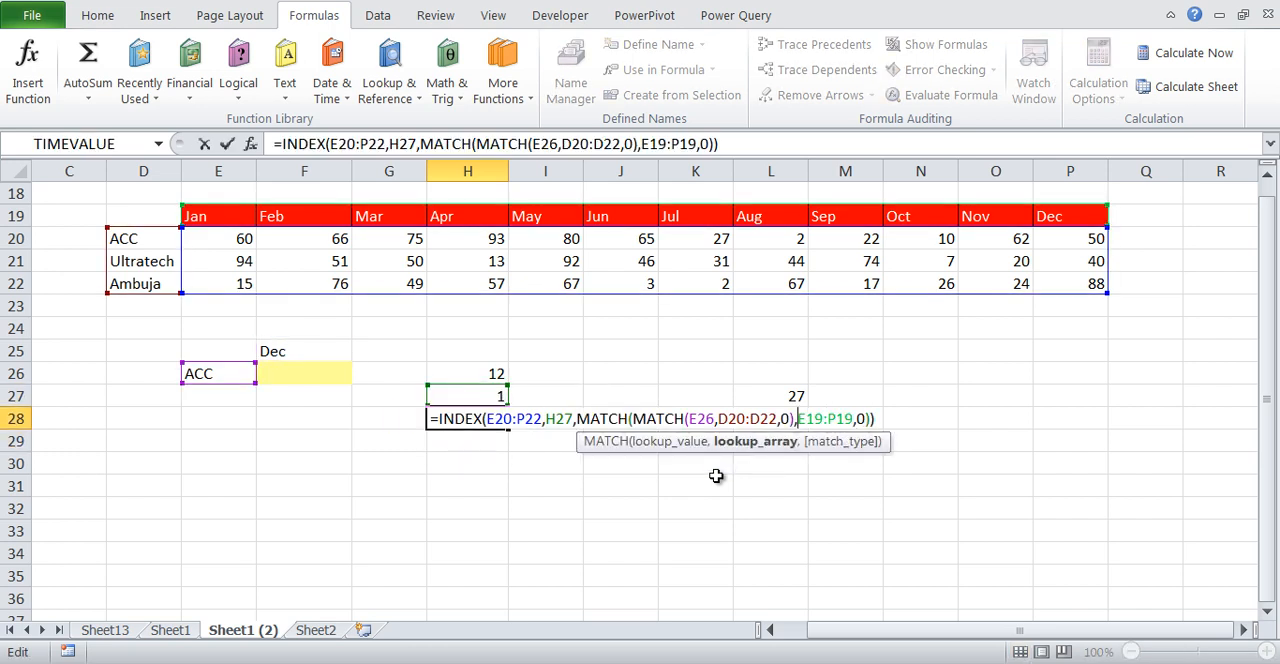
pyautogui.press('Escape')
pyautogui.hotkey('ctrl', 'z')
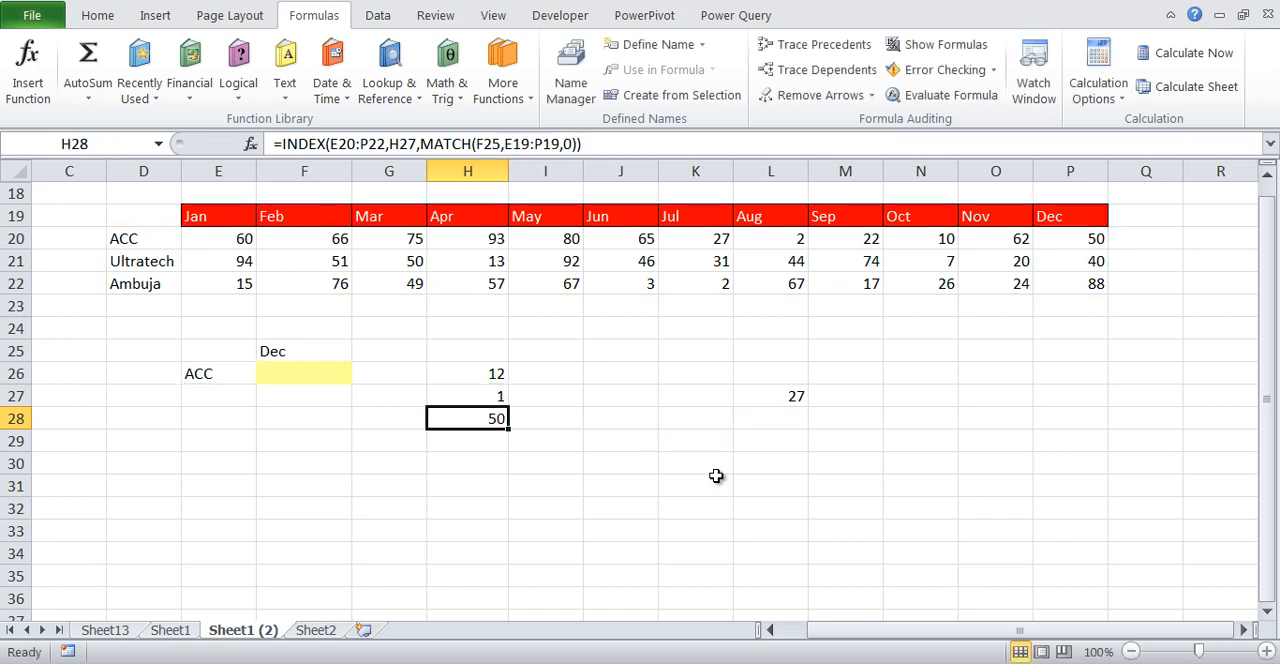
# Replace the H27 reference in H28's INDEX formula with MATCH(E26,D20:D22,0) and review the complete formula
pyautogui.press('F2')
pyautogui.press('Left')
pyautogui.press('Left')
pyautogui.press('Left')
pyautogui.press('Left')
pyautogui.press('Left')
pyautogui.press('Left')
pyautogui.press('Left')
pyautogui.press('Left')
pyautogui.press('Left')
pyautogui.press('Left')
pyautogui.press('Left')
pyautogui.press('Left')
pyautogui.press('Left')
pyautogui.press('Left')
pyautogui.press('Left')
pyautogui.press('Left')
pyautogui.press('Left')
pyautogui.press('Left')
pyautogui.press('Left')
pyautogui.press('Left')
pyautogui.press('BackSpace')
pyautogui.press('BackSpace')
pyautogui.press('BackSpace')
pyautogui.hotkey('ctrl', 'v')
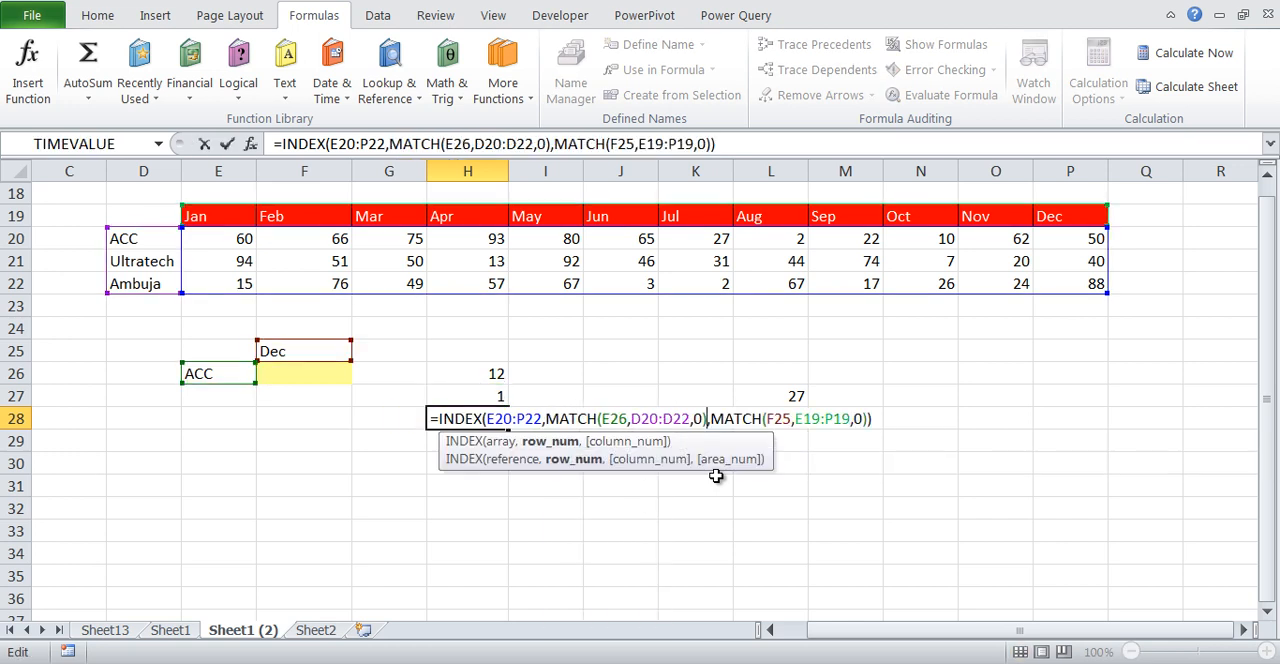
pyautogui.press('Return')
pyautogui.press('Up')
pyautogui.press('F2')
pyautogui.hotkey('shift', 'Home')
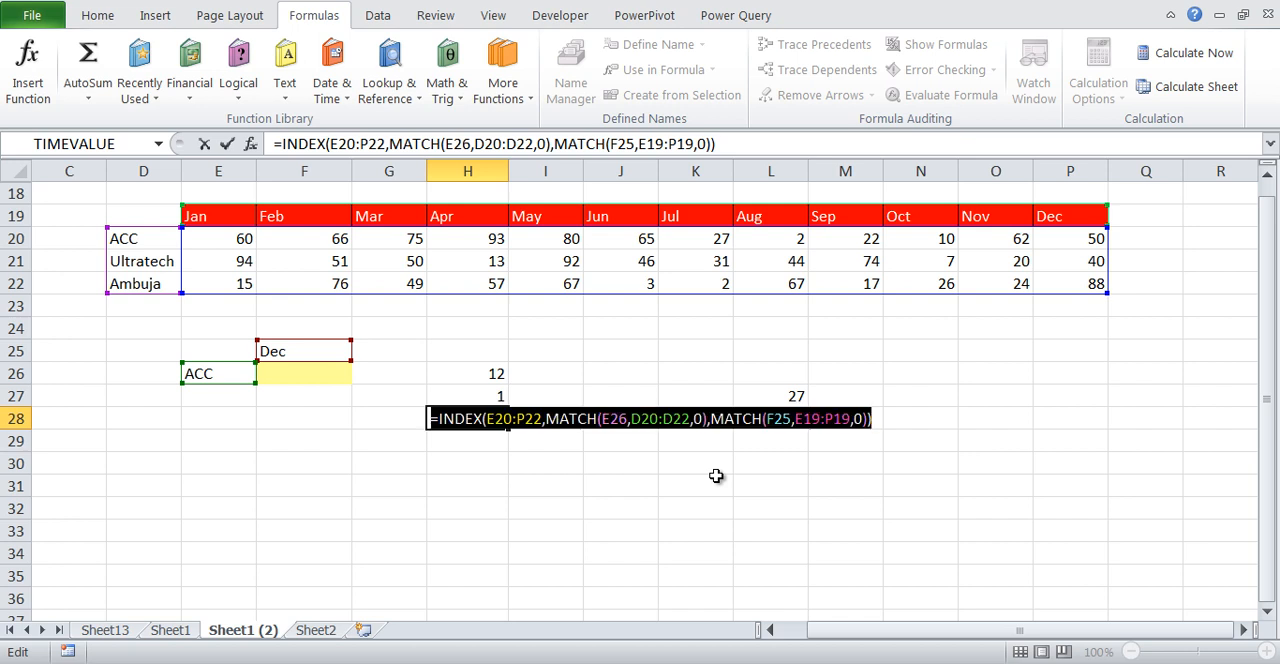
pyautogui.press('Escape')
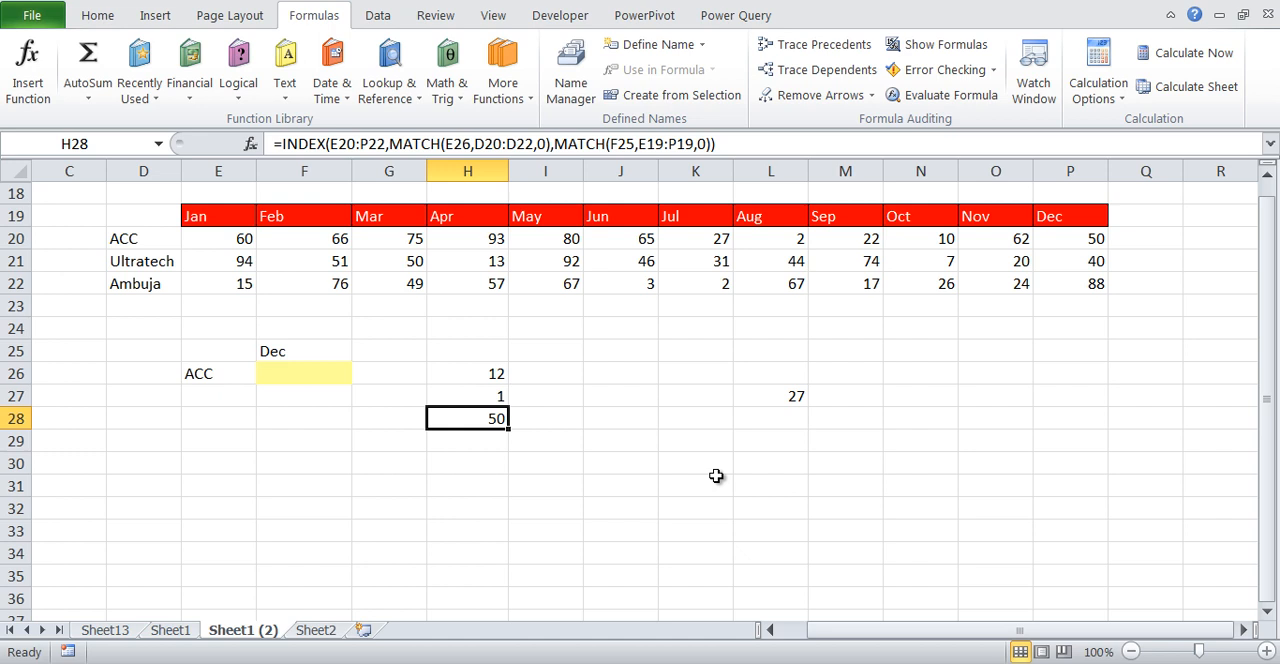
# Define the workbook-scoped name Sale for cell H28 and review its reference in the Name Manager
pyautogui.click(665, 415)
pyautogui.click(770, 392)
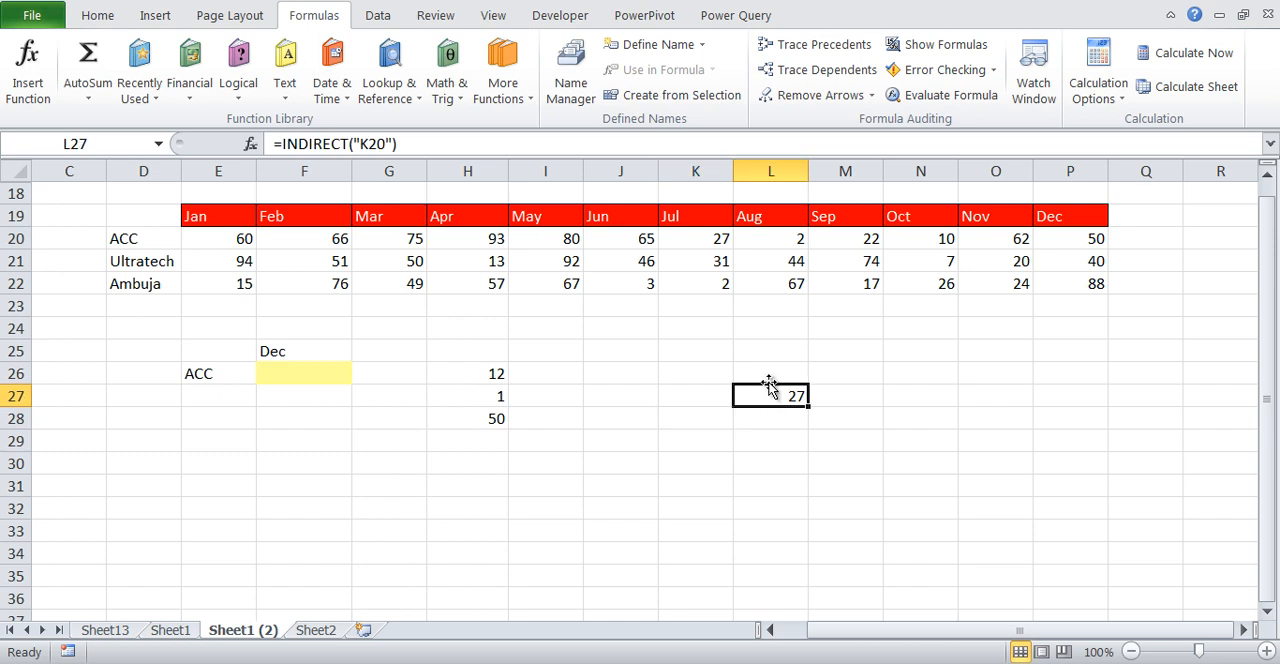
pyautogui.click(474, 422)
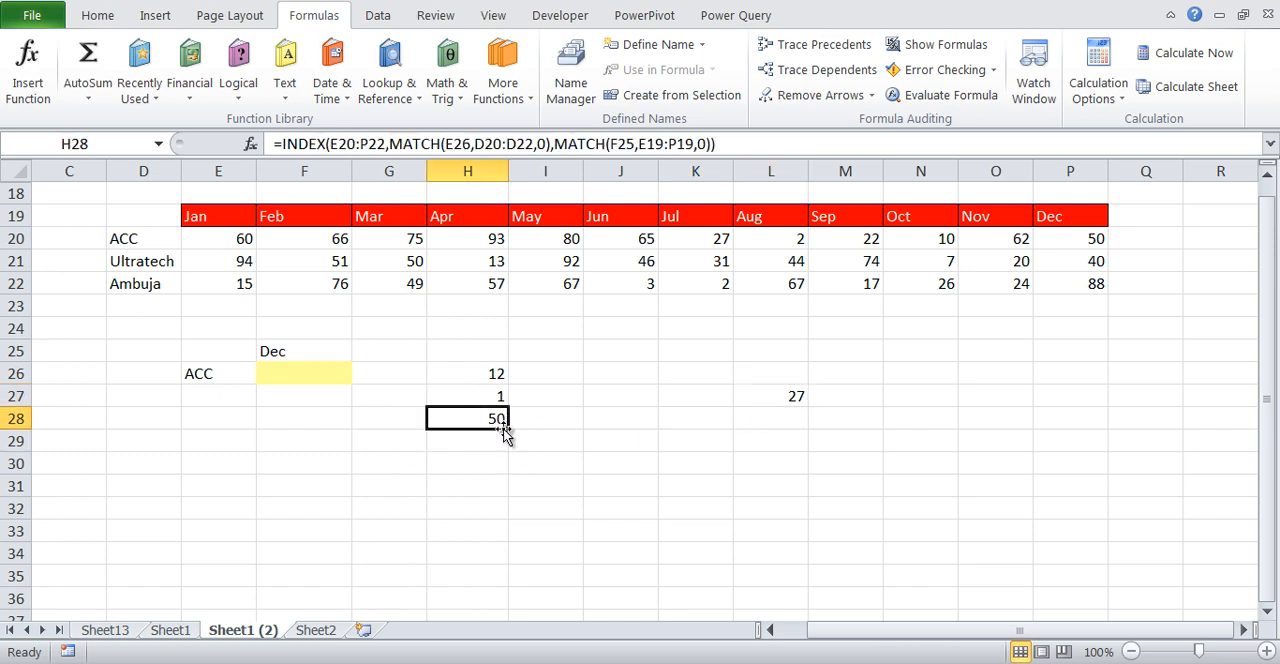
pyautogui.click(88, 143)
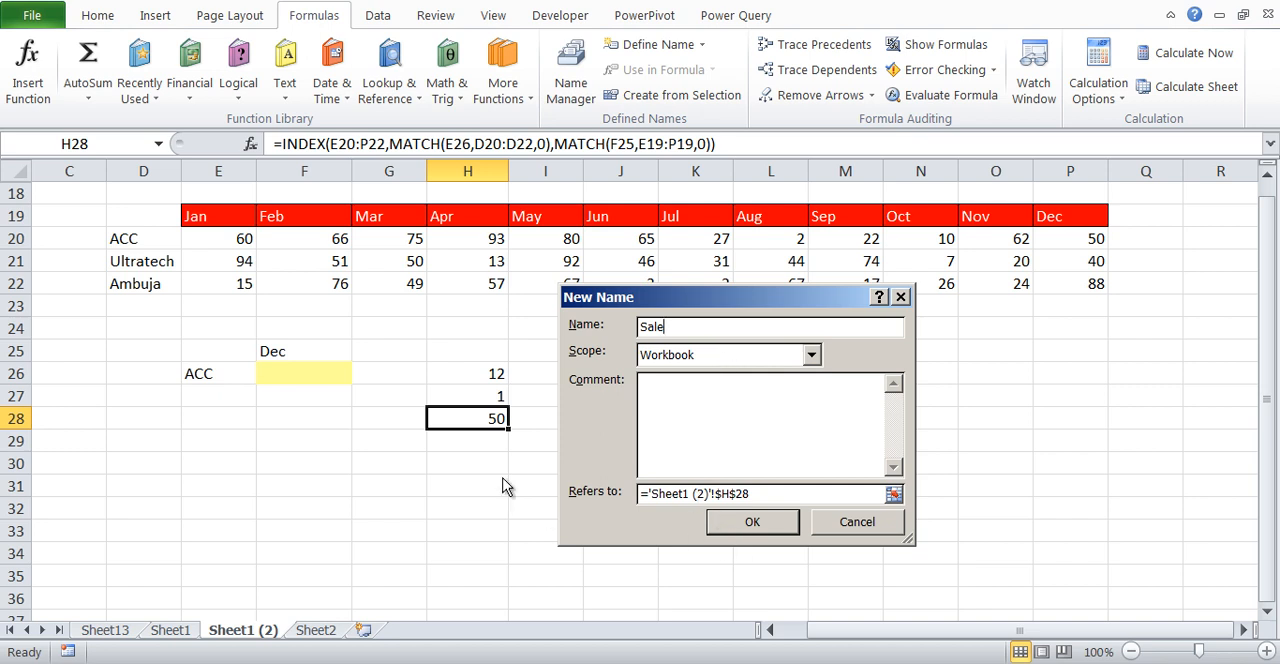
pyautogui.click(752, 521)
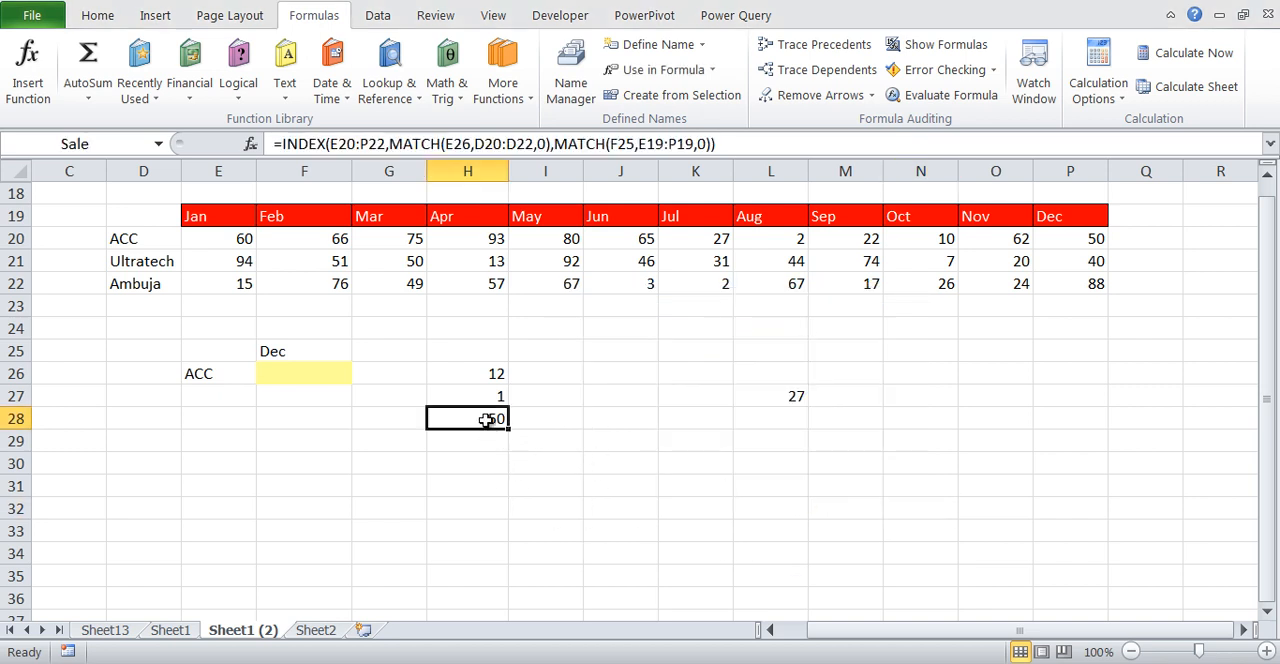
pyautogui.moveTo(86, 120)
pyautogui.mouseDown()
pyautogui.moveTo(22, 132)
pyautogui.moveTo(116, 156)
pyautogui.mouseUp()
pyautogui.press('Escape')
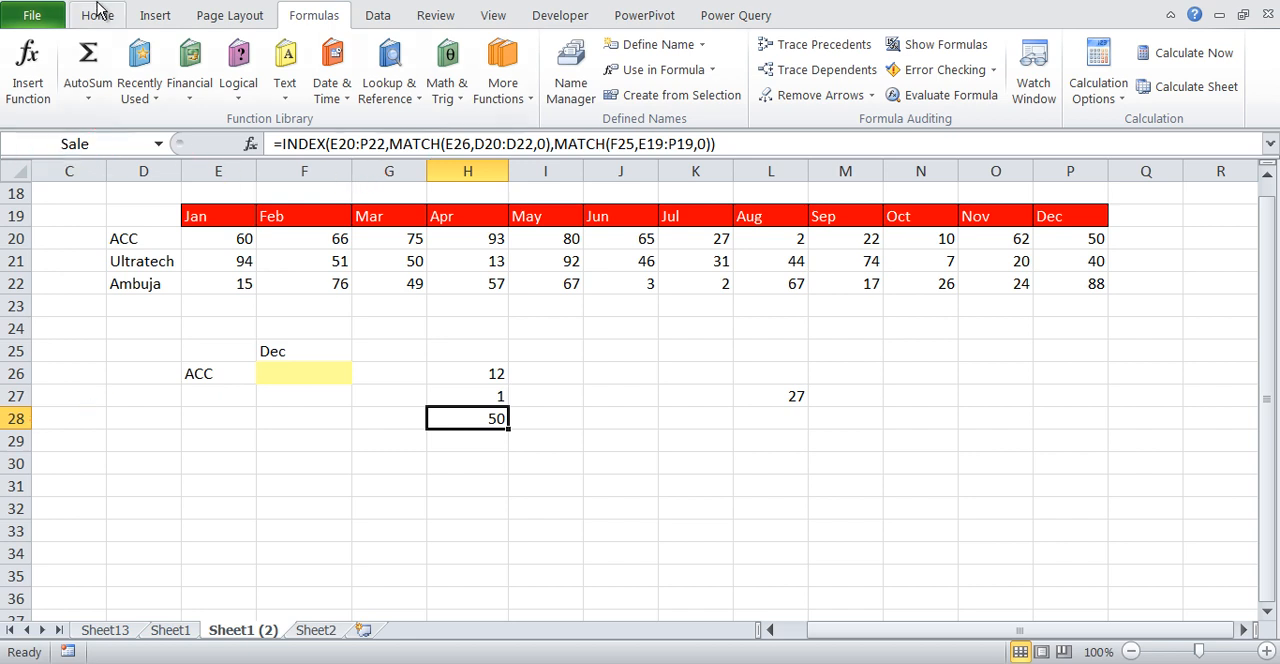
pyautogui.click(571, 70)
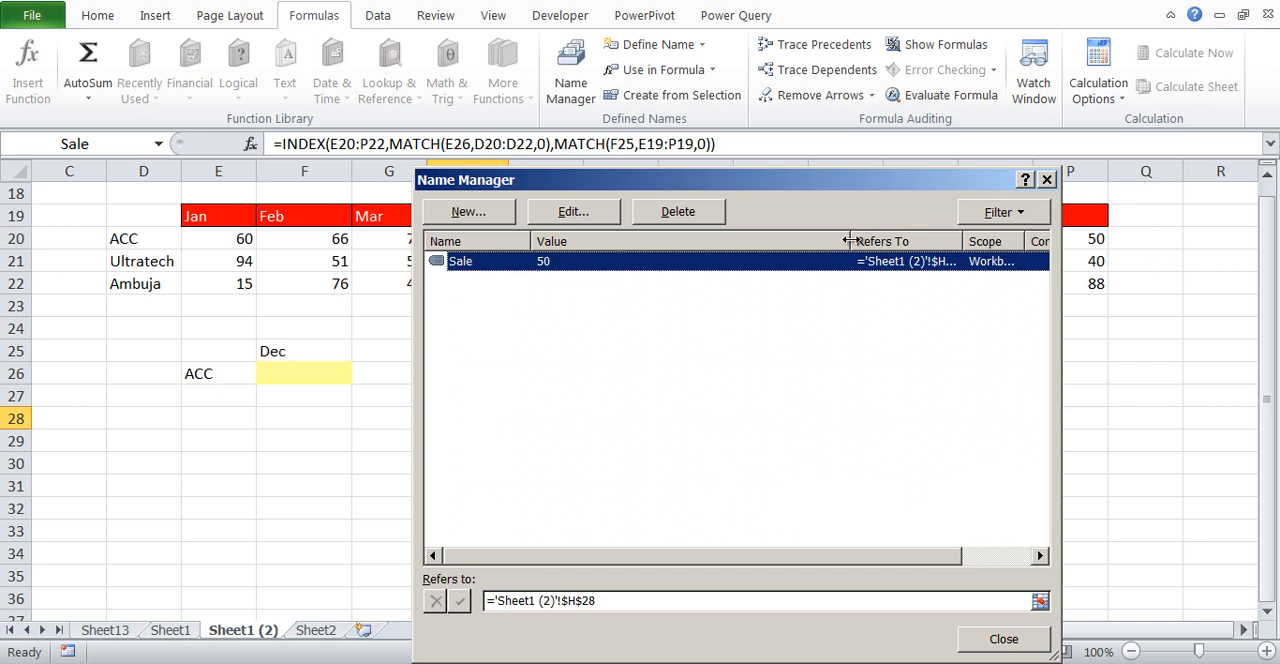
pyautogui.moveTo(850, 241); pyautogui.dragTo(686, 241)
pyautogui.moveTo(798, 241); pyautogui.dragTo(822, 237)
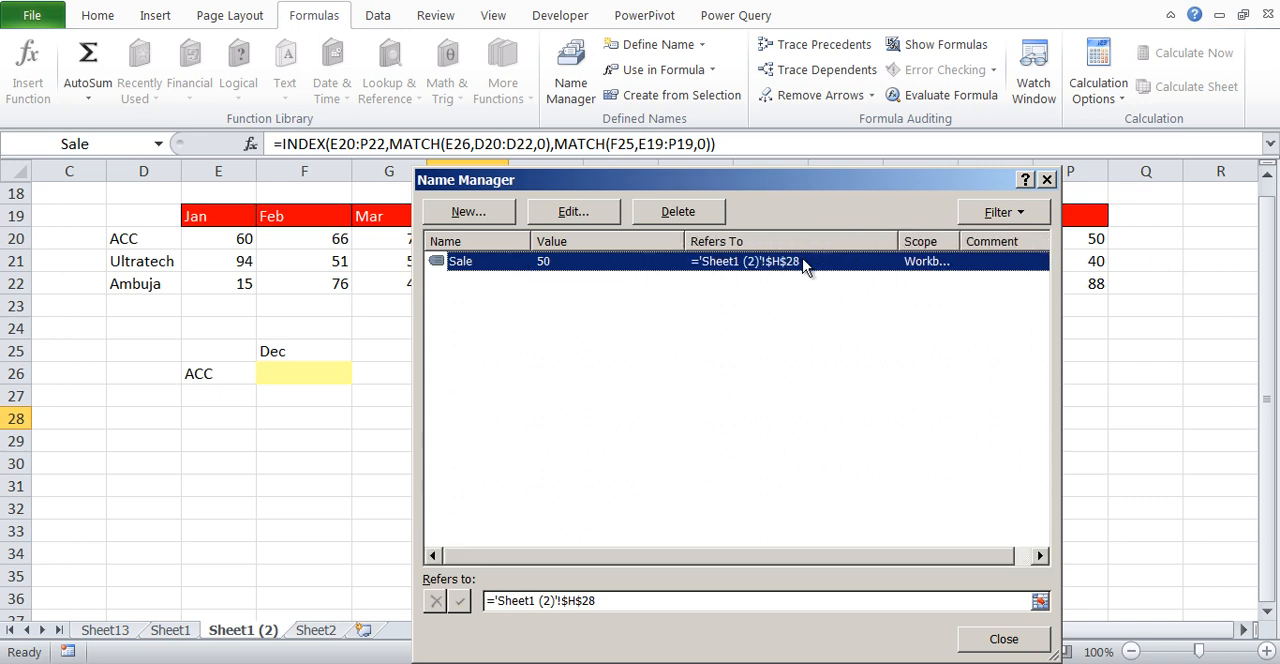
pyautogui.click(1035, 642)
# Enter =Sale in O28 to return the value of the named cell
pyautogui.click(975, 425)
pyautogui.write('=Sale')
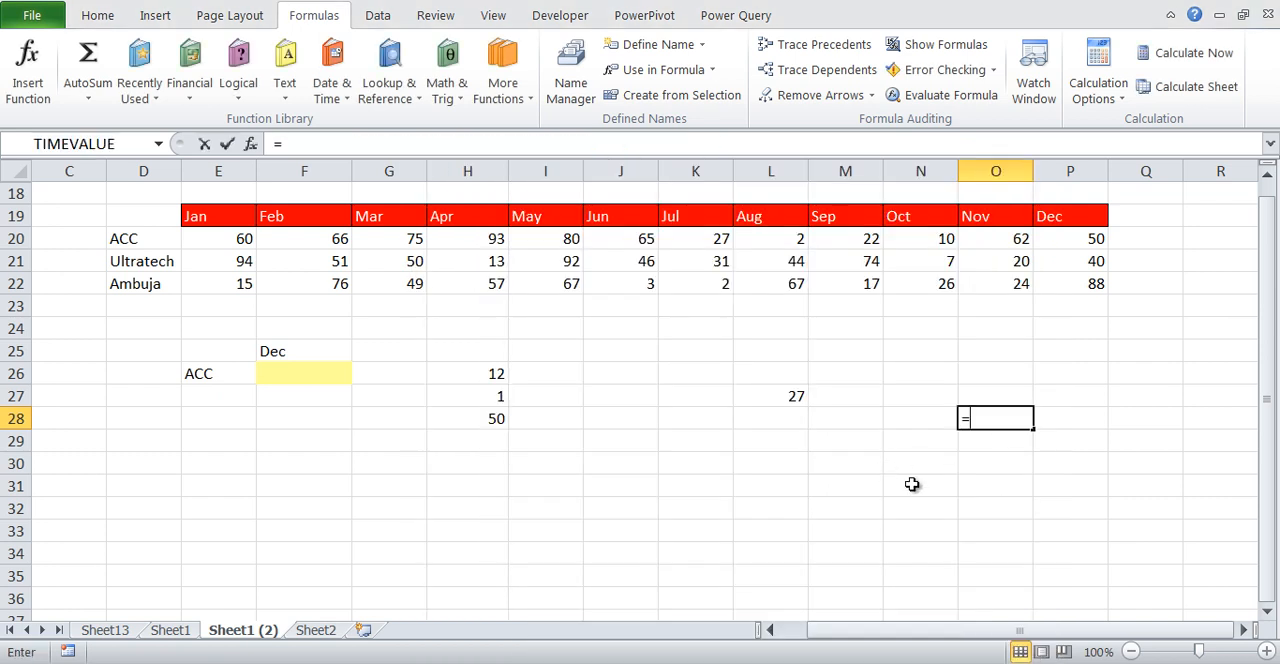
pyautogui.press('Return')
pyautogui.press('Up')
pyautogui.press('Up')
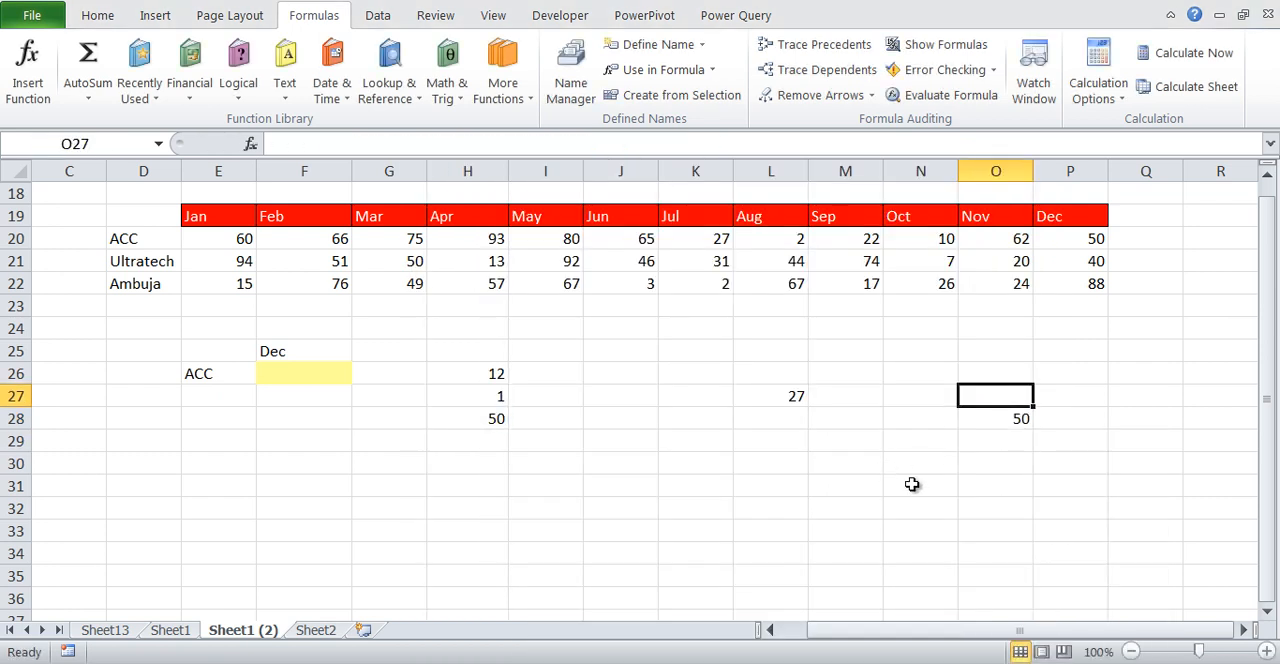
# Change the formula in O28 to =INDIRECT("Sale")
pyautogui.press('Down')
pyautogui.press('F2')
pyautogui.write('INDIRECT(Sale')
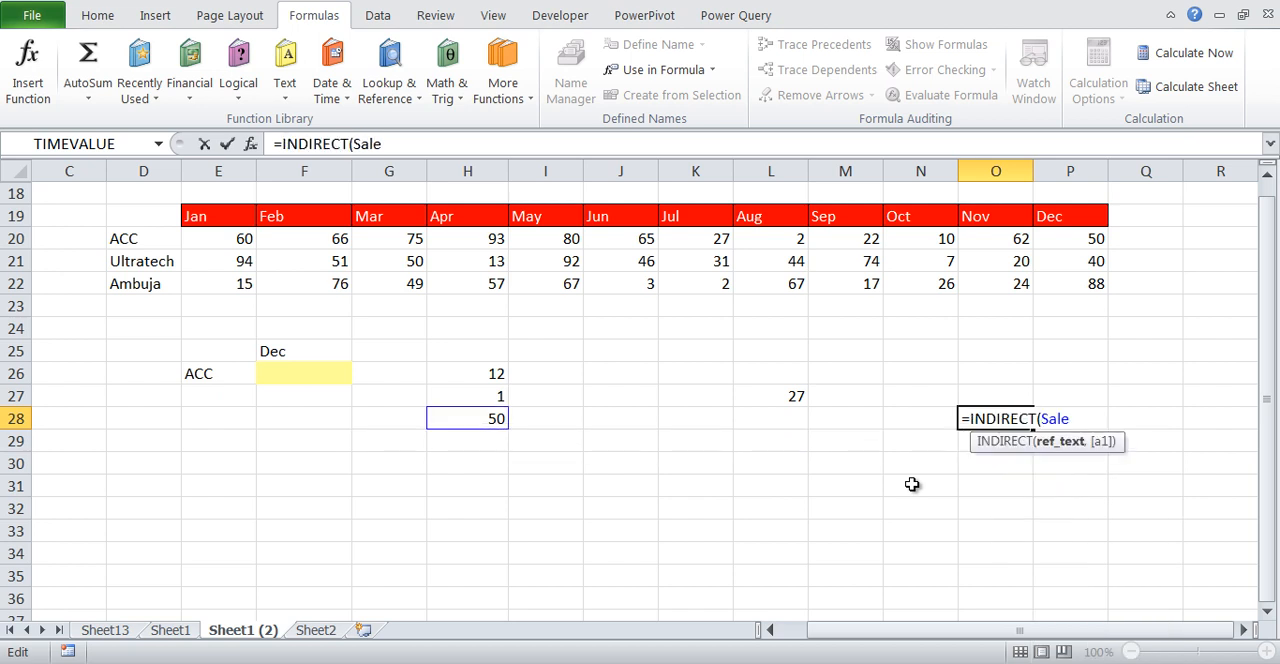
pyautogui.press('Left')
pyautogui.press('Left')
pyautogui.press('Left')
pyautogui.press('Left')
pyautogui.write('"')
pyautogui.press('End')
pyautogui.write('")')
pyautogui.press('Return')
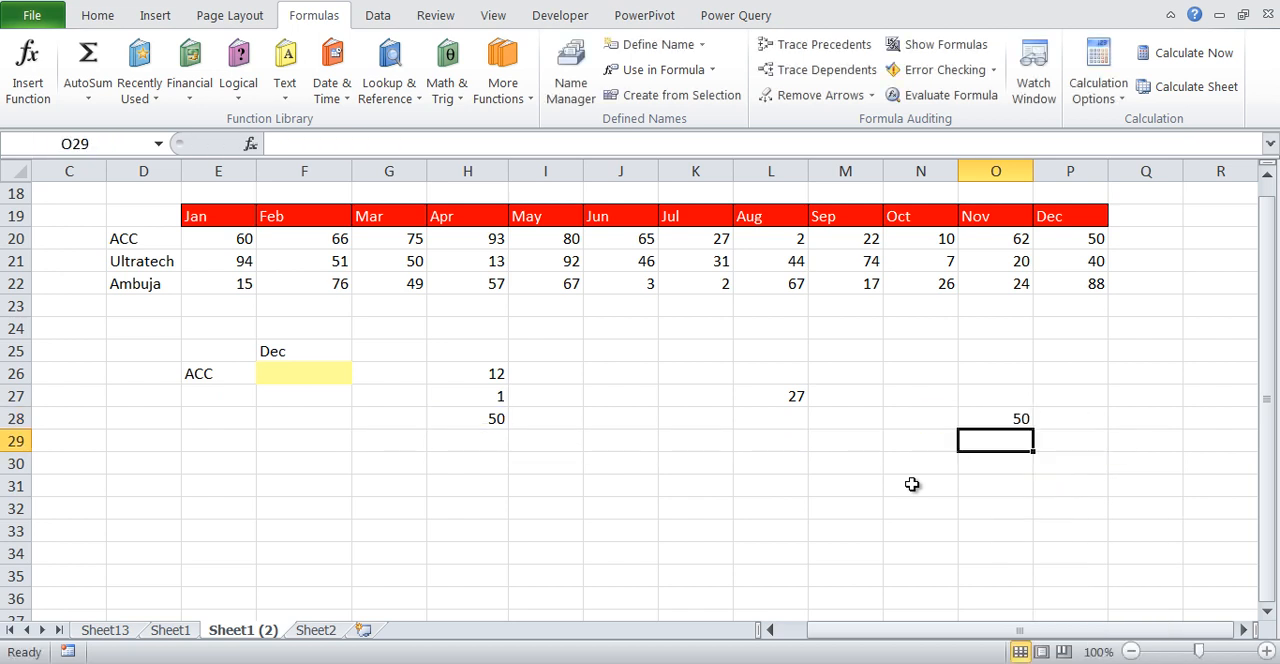
# Examine the quoted name argument inside the INDIRECT formula in O28
pyautogui.press('Up')
pyautogui.press('F2')
pyautogui.press('Left')
pyautogui.press('Left')
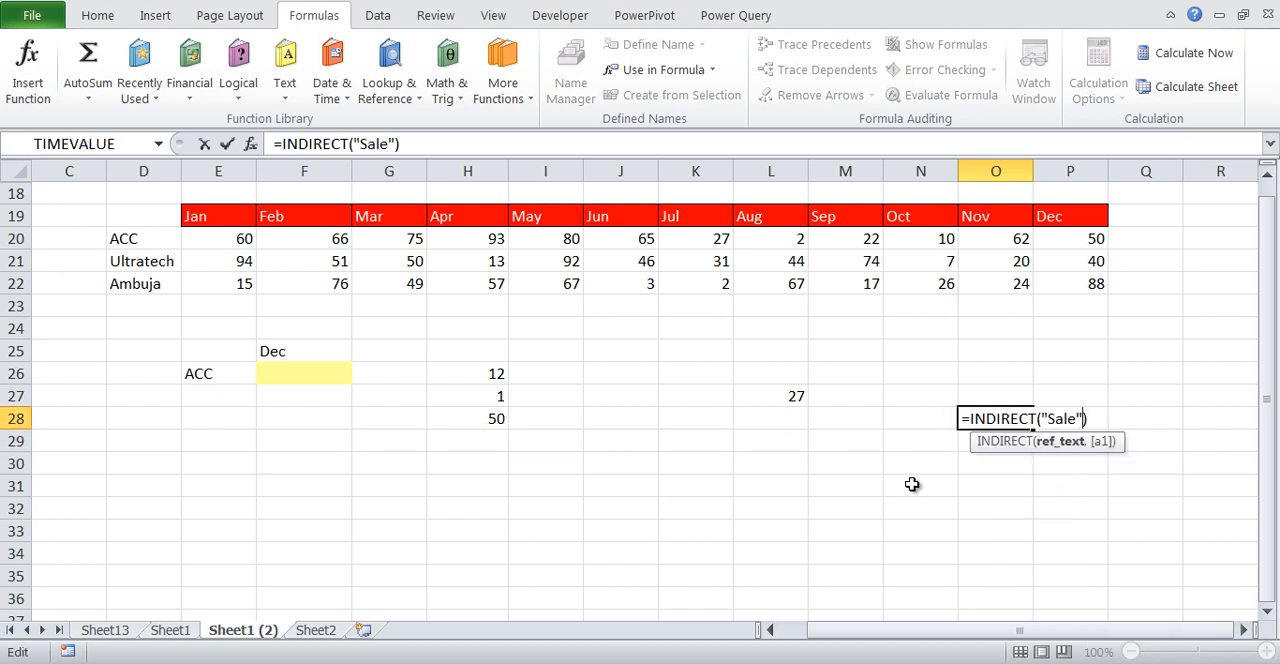
pyautogui.hotkey('shift', 'Left')
pyautogui.hotkey('shift', 'Left')
pyautogui.hotkey('shift', 'Left')
pyautogui.hotkey('shift', 'Left')
pyautogui.hotkey('shift', 'Left')
pyautogui.hotkey('shift', 'Left')
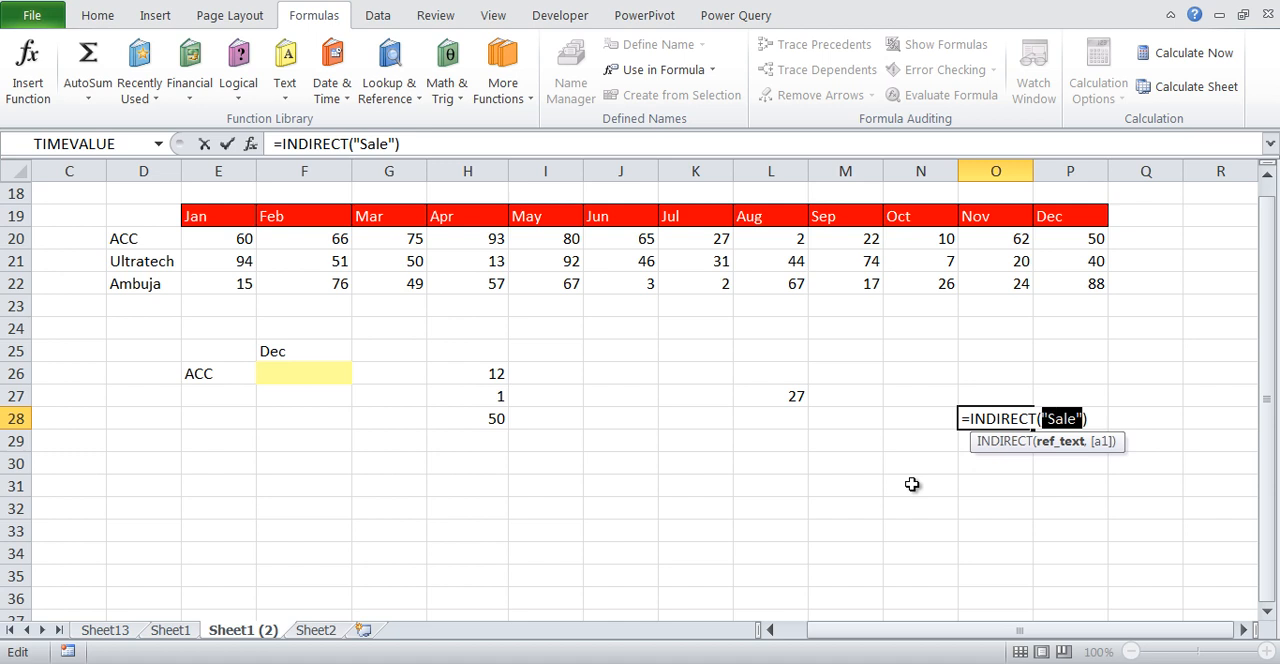
pyautogui.press('Escape')
# Enter =INDIRECT("H28") in O29 to reference the result cell by its address
pyautogui.press('Down')
pyautogui.write('=ind')
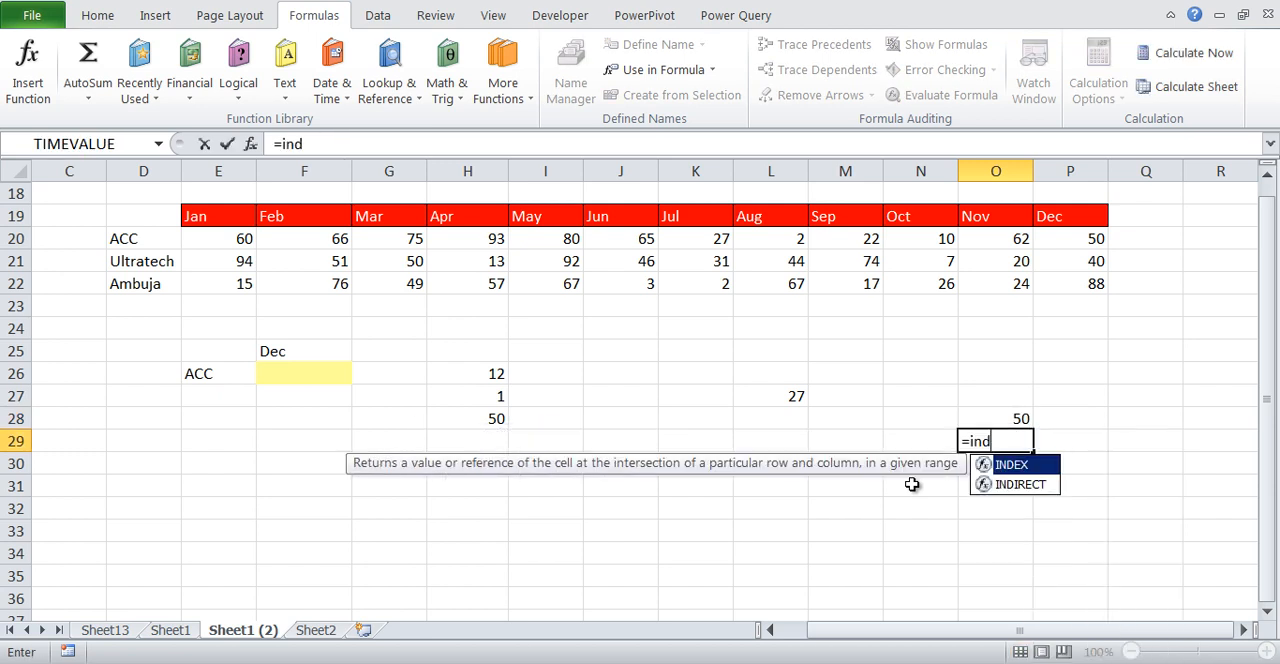
pyautogui.press('Down')
pyautogui.press('Tab')
pyautogui.write('"H28")')
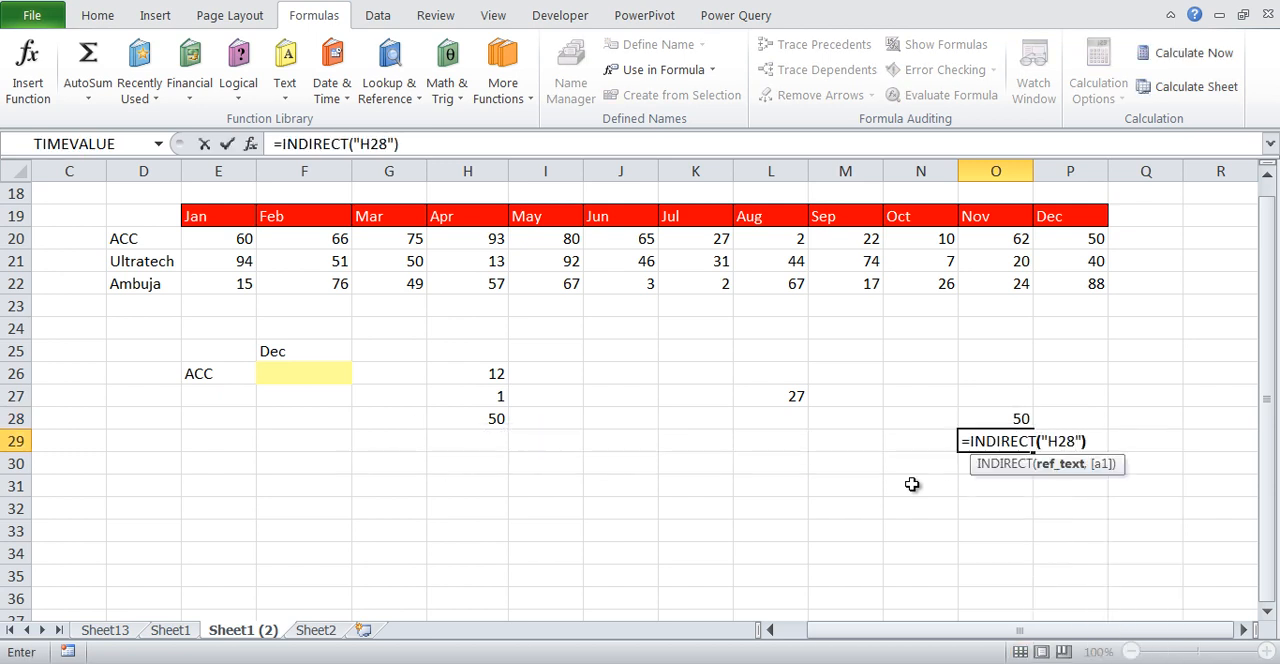
pyautogui.press('Return')
# Compare the named-range argument in O28's INDIRECT formula with the cell-address version in O29
pyautogui.press('Up')
pyautogui.press('F2')
pyautogui.press('Left')
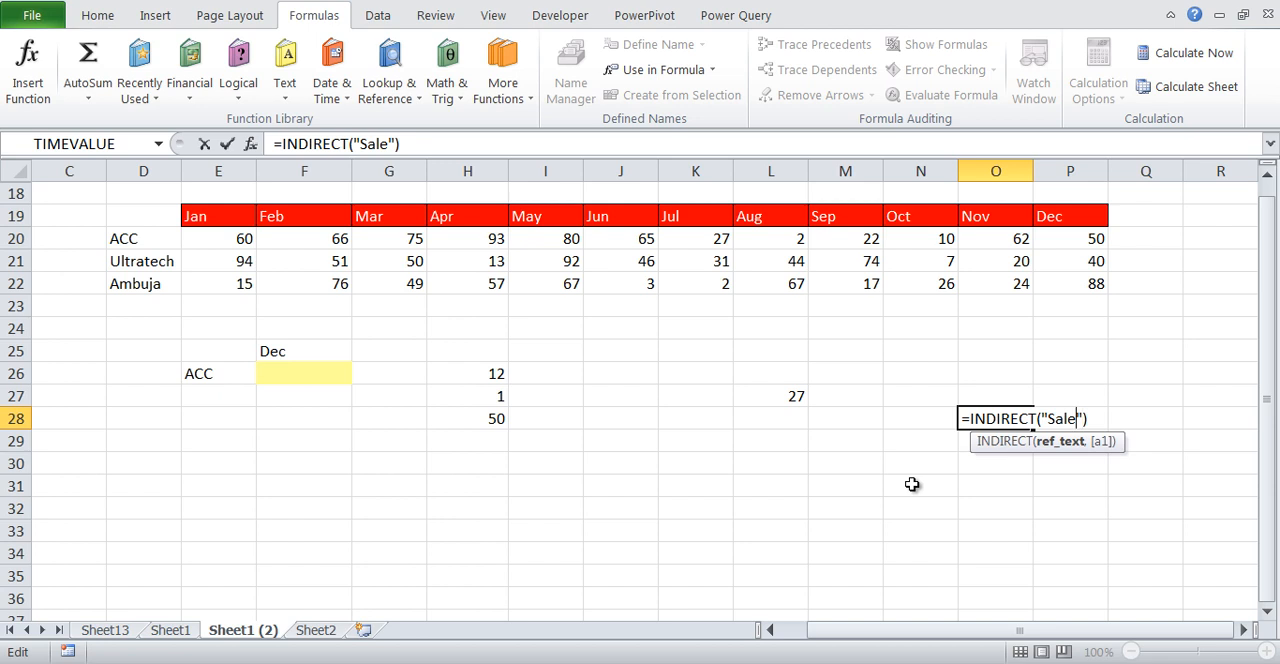
pyautogui.hotkey('shift', 'Left')
pyautogui.hotkey('shift', 'Left')
pyautogui.hotkey('shift', 'Left')
pyautogui.hotkey('shift', 'Left')
pyautogui.hotkey('shift', 'Left')
pyautogui.press('Escape')
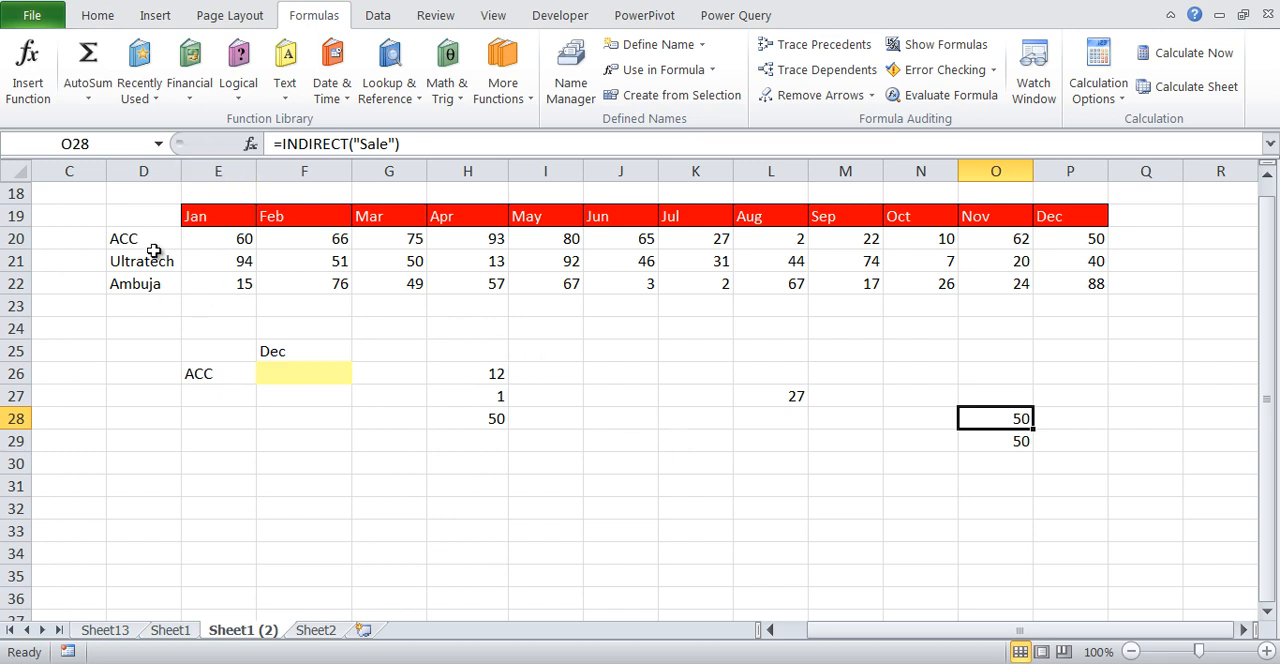
# Define the name months for the month header cells E19:P19 with workbook scope
pyautogui.moveTo(127, 243); pyautogui.dragTo(136, 281)
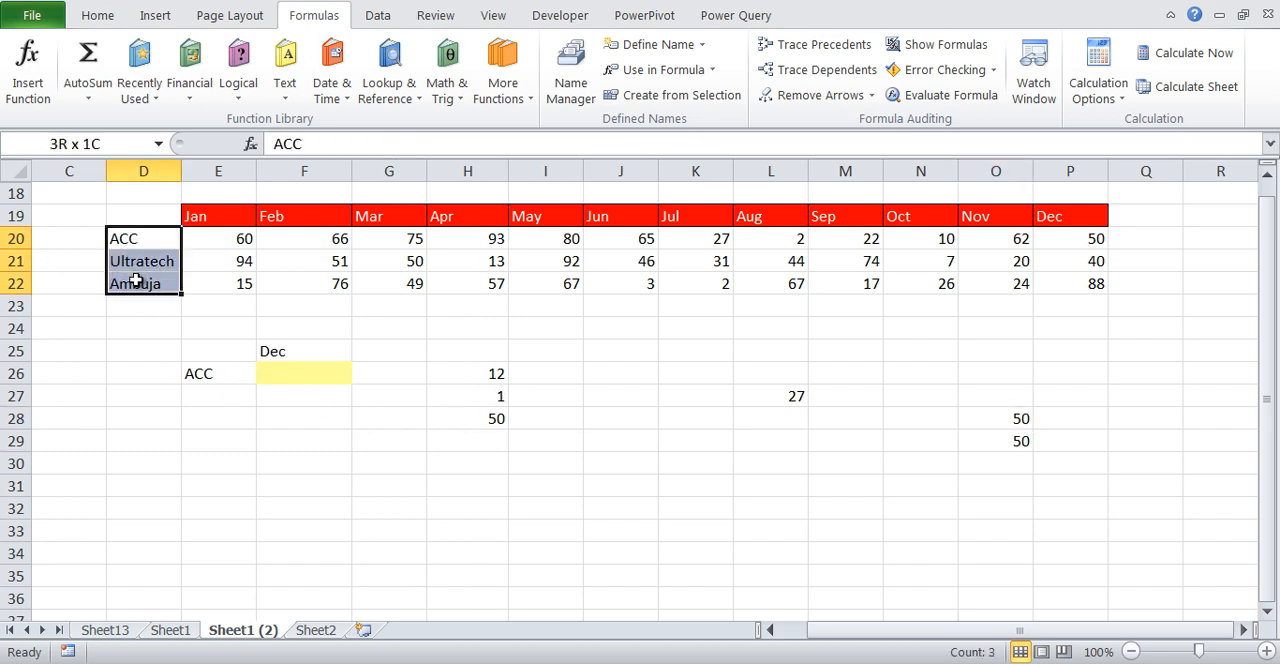
pyautogui.moveTo(236, 217); pyautogui.dragTo(1073, 216)
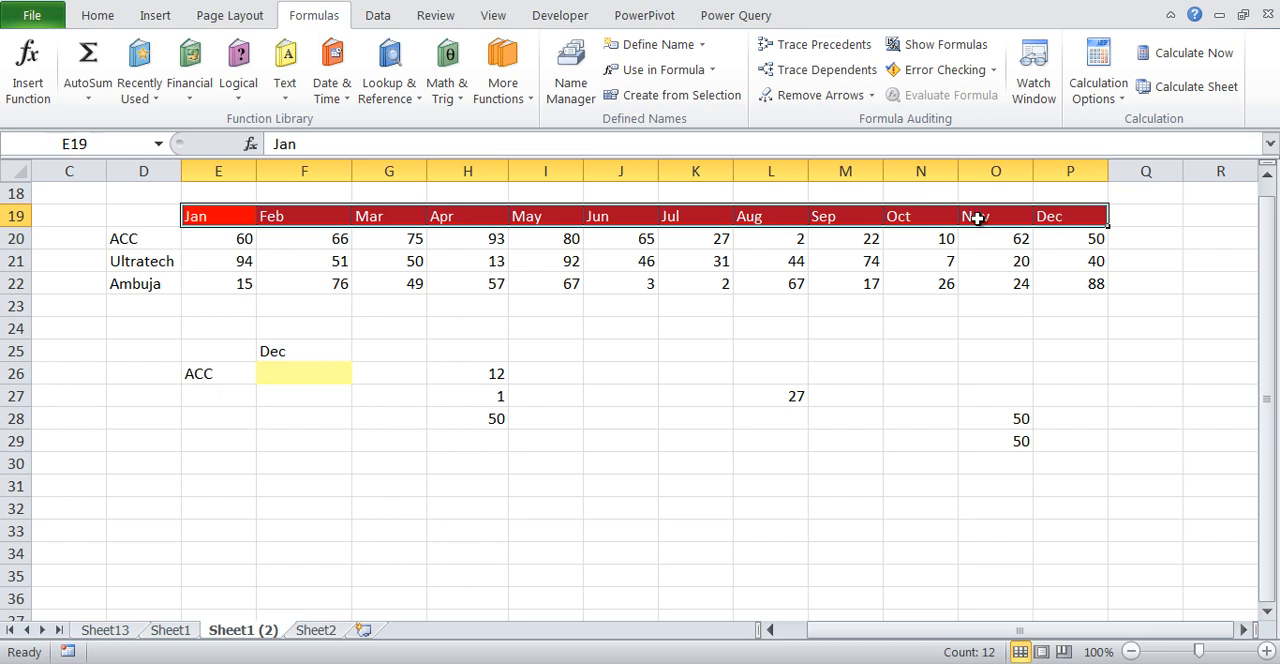
pyautogui.click(636, 46)
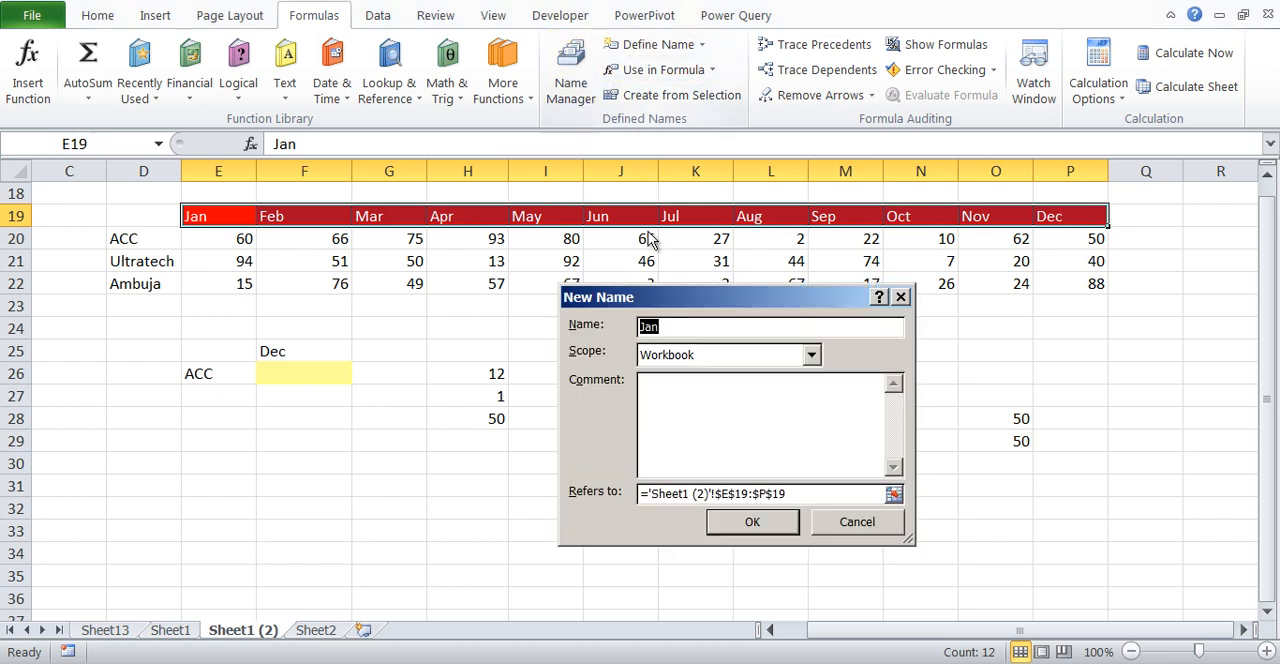
pyautogui.write('mon')
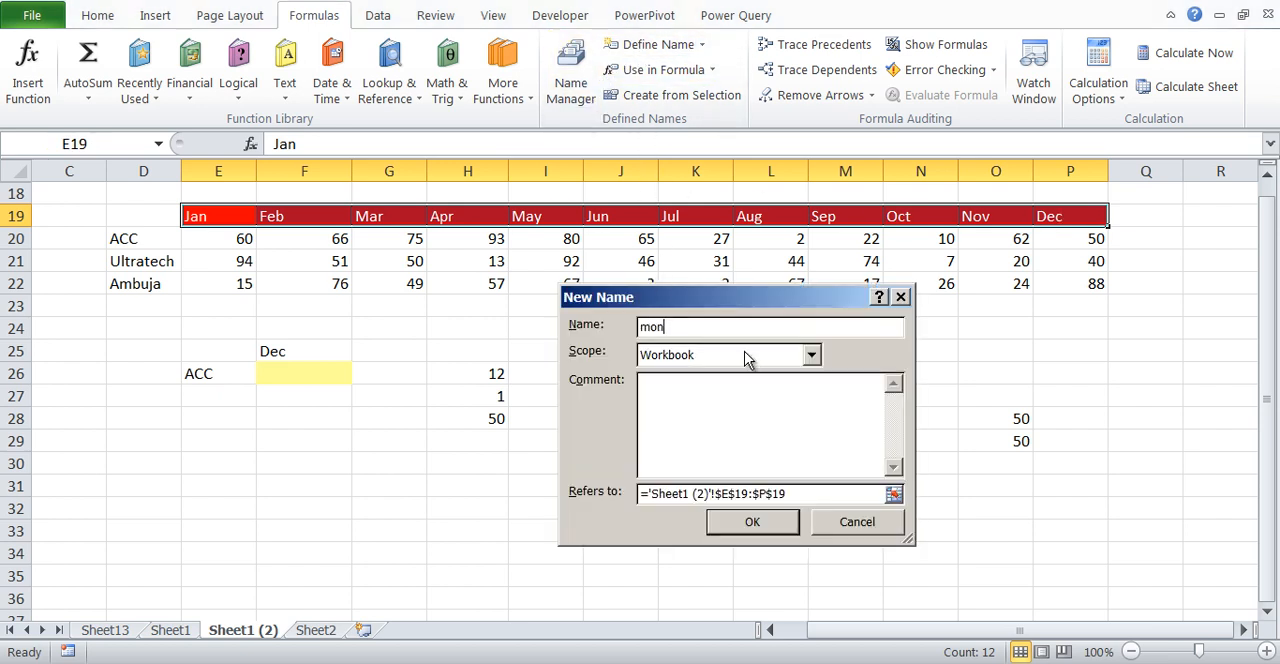
pyautogui.write('ths')
pyautogui.click(746, 519)
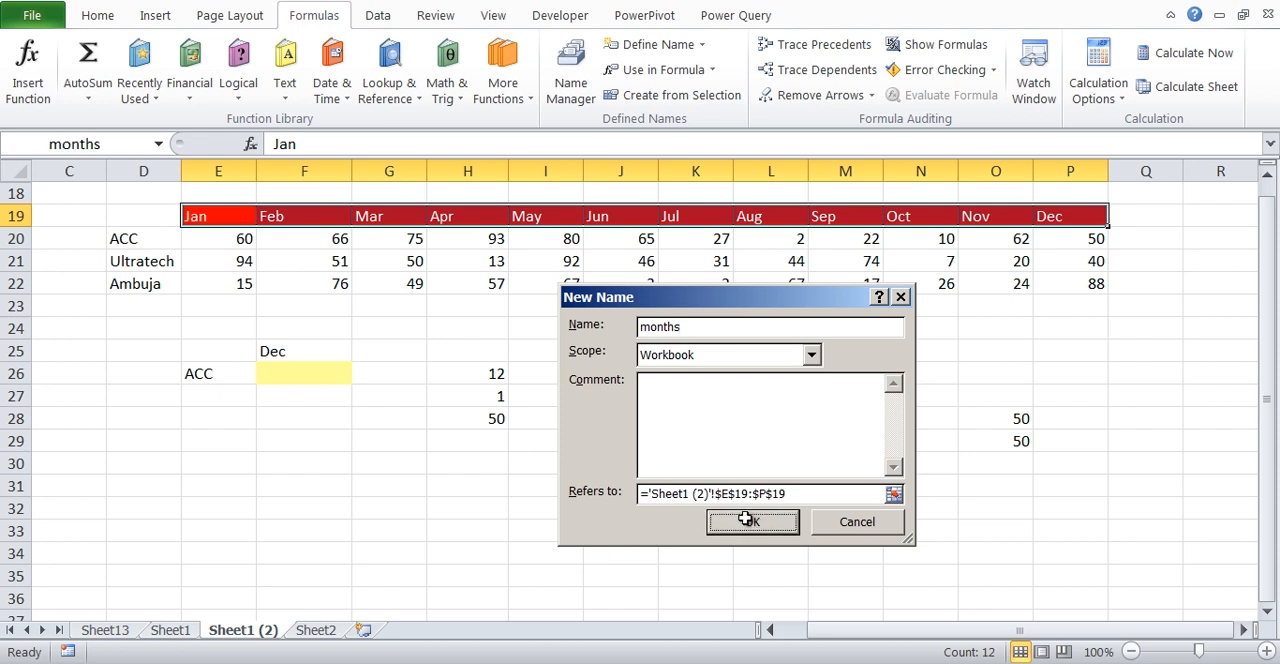
# Define the name companies for the company cells D20:D22
pyautogui.moveTo(150, 238); pyautogui.dragTo(148, 283)
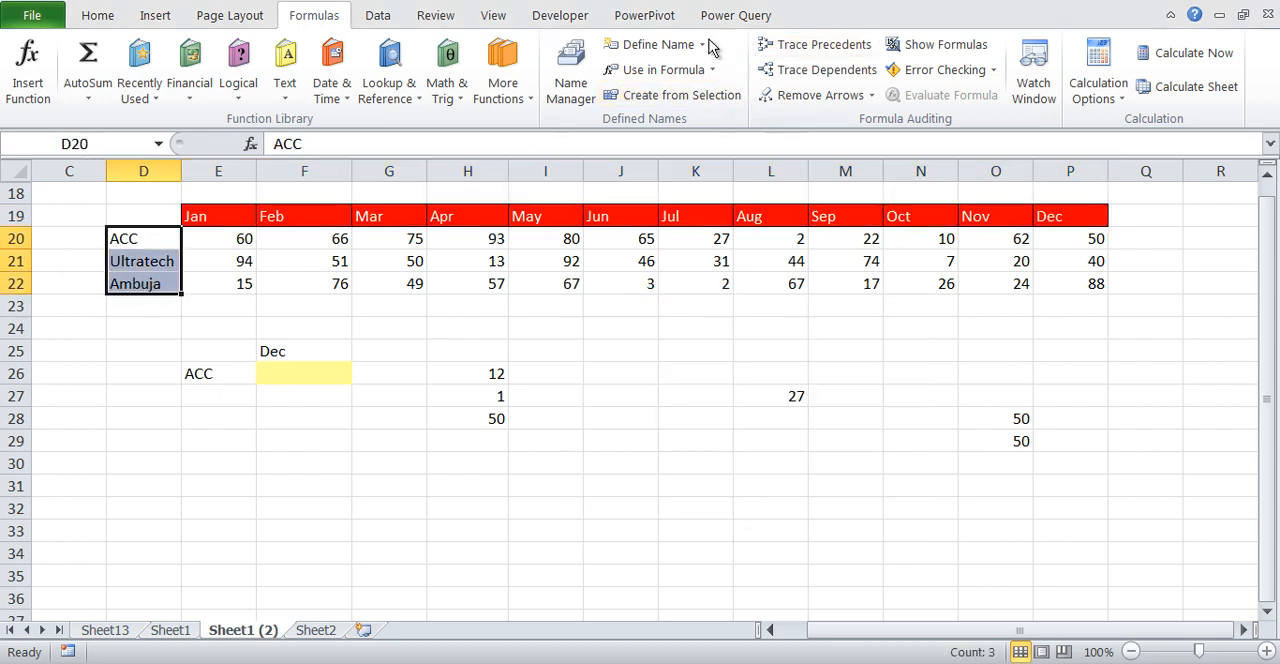
pyautogui.click(665, 45)
pyautogui.write('companies')
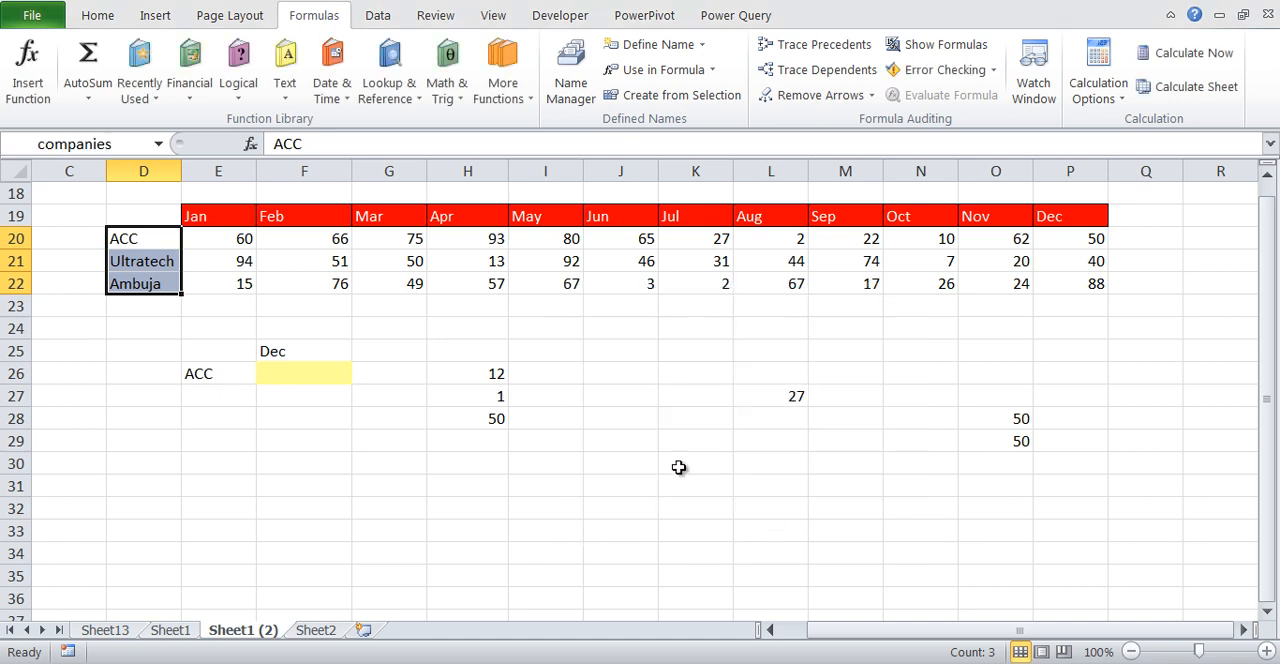
pyautogui.click(752, 522)
# Enter =months as an array formula across E31:P31
pyautogui.click(208, 482)
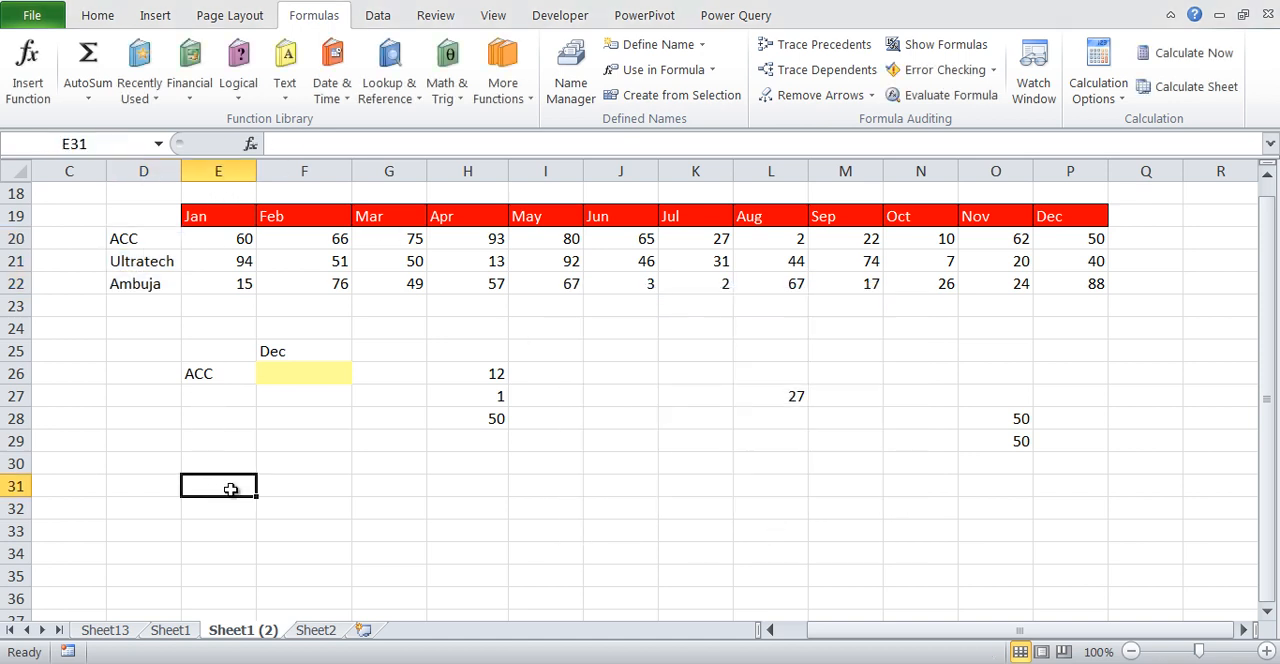
pyautogui.hotkey('shift', 'Right')
pyautogui.hotkey('shift', 'Right')
pyautogui.hotkey('shift', 'Right')
pyautogui.hotkey('shift', 'Right')
pyautogui.hotkey('shift', 'Right')
pyautogui.hotkey('shift', 'Right')
pyautogui.hotkey('shift', 'Right')
pyautogui.hotkey('shift', 'Right')
pyautogui.hotkey('shift', 'Right')
pyautogui.hotkey('shift', 'Right')
pyautogui.hotkey('shift', 'Right')
pyautogui.write('=')
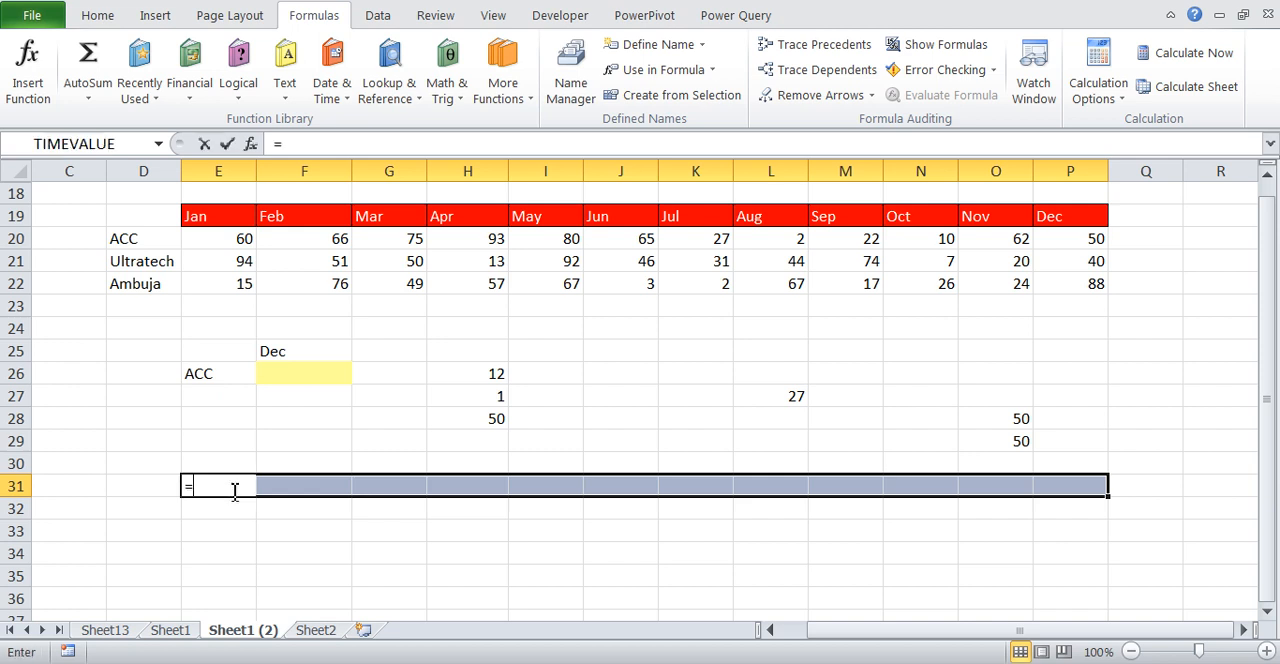
pyautogui.write('months')
pyautogui.hotkey('ctrl', 'Return')
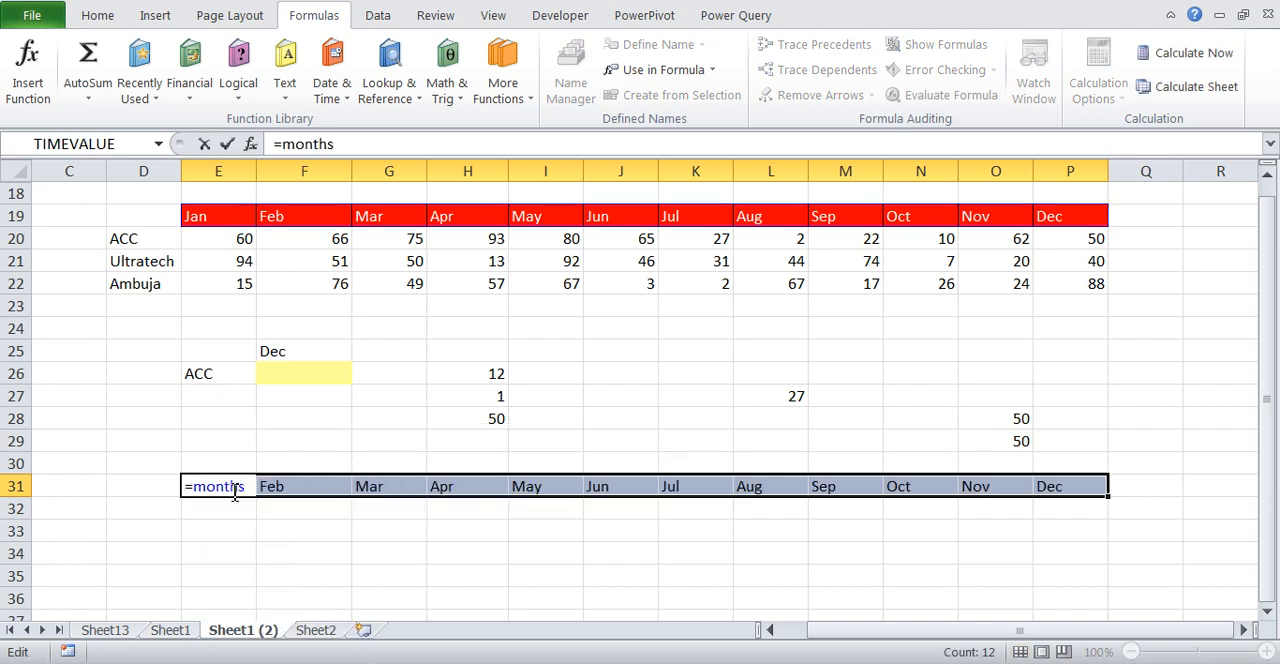
pyautogui.hotkey('ctrl', 'shift', 'Return')
pyautogui.press('Down')
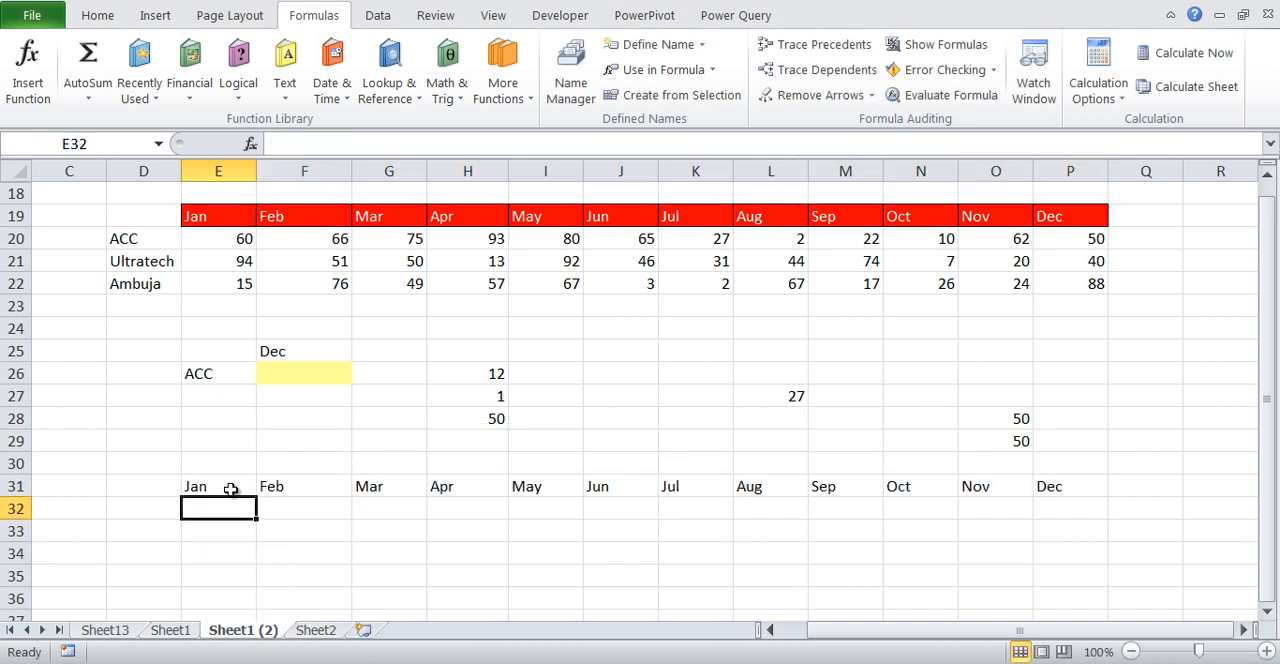
# Enter =companies as an array formula in D32:D34
pyautogui.press('Left')
pyautogui.hotkey('shift', 'Down')
pyautogui.hotkey('shift', 'Down')
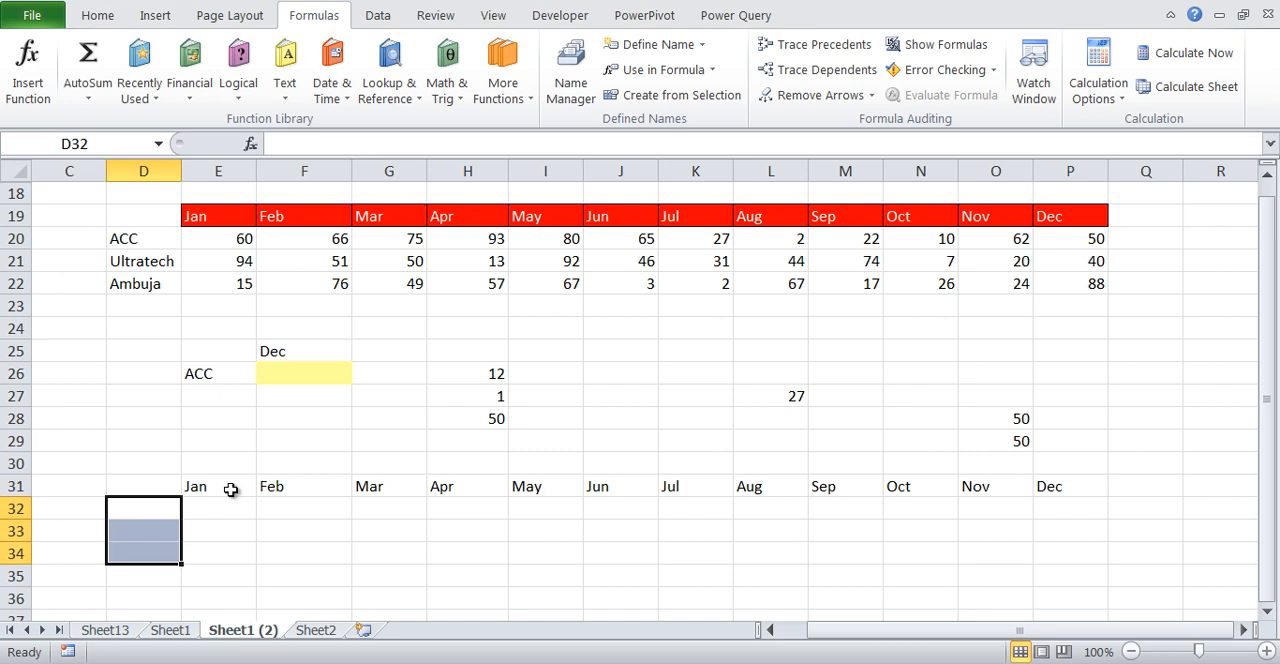
pyautogui.write('=')
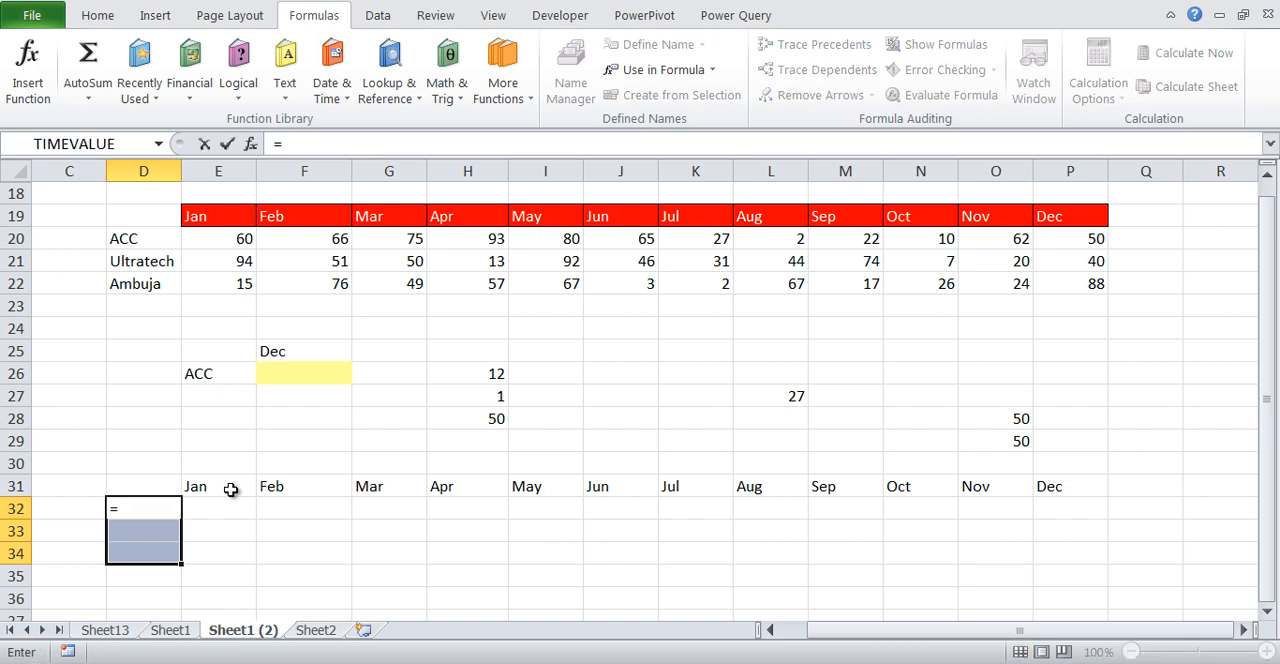
pyautogui.write('companies')
pyautogui.hotkey('ctrl', 'shift', 'Return')
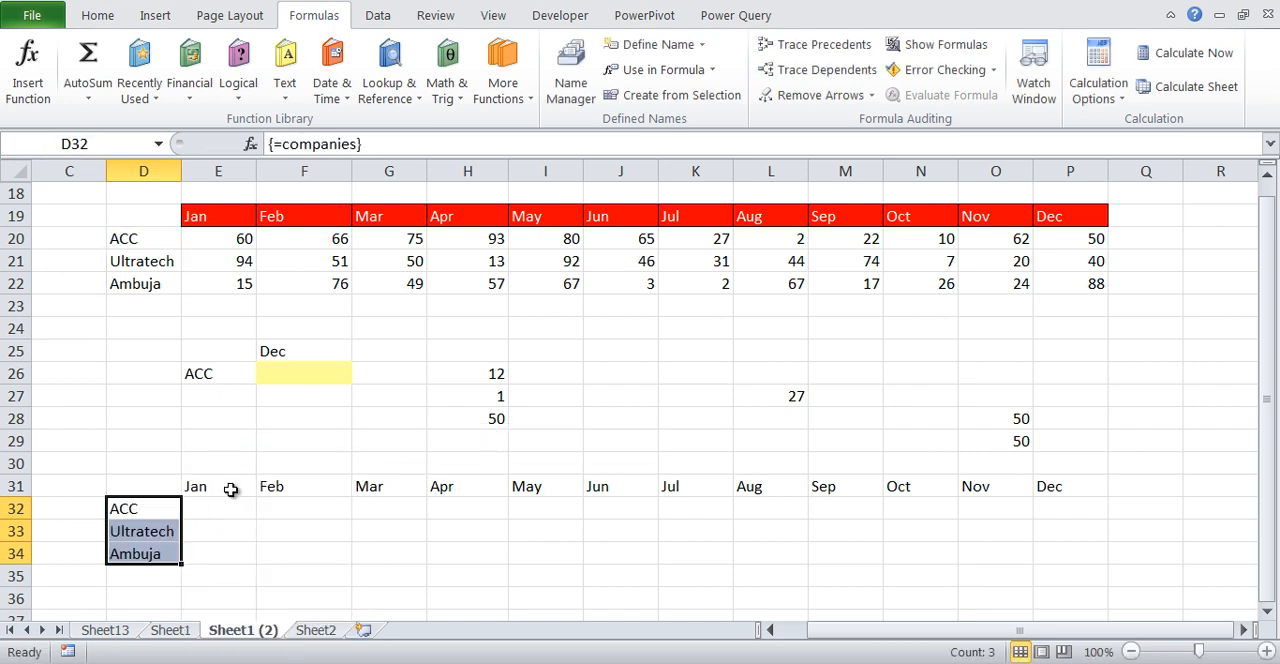
# Clear the array formulas for the months and companies names from rows 31 to 34
pyautogui.click(230, 489)
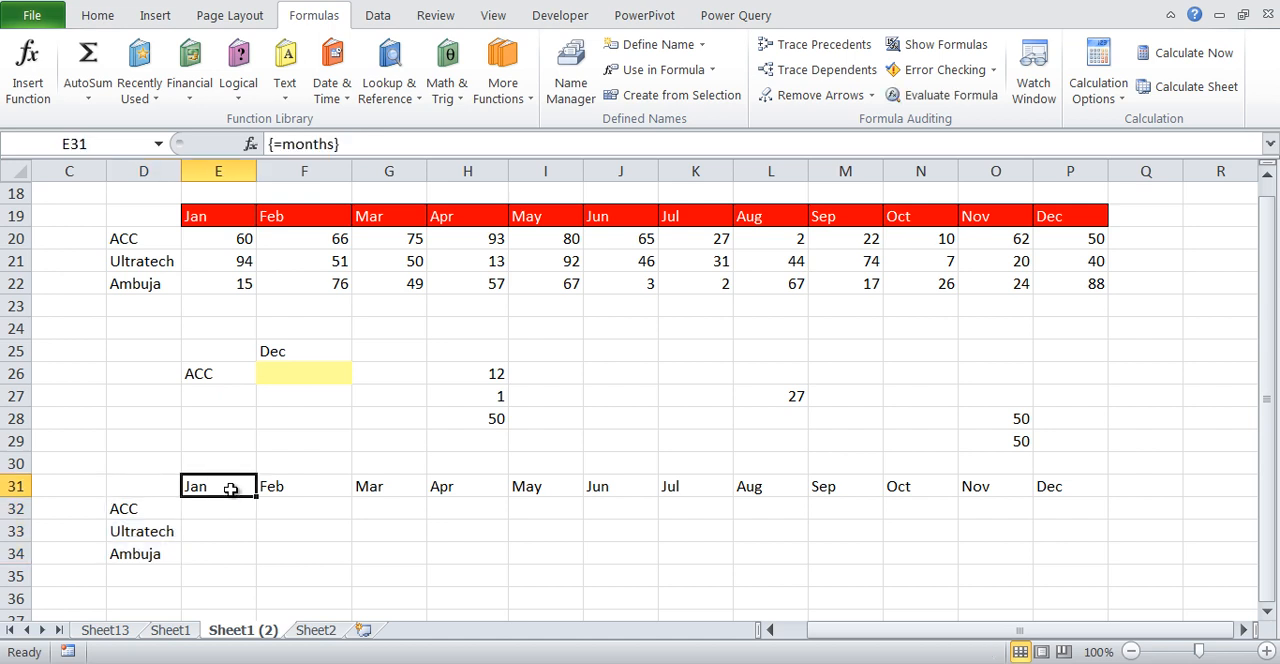
pyautogui.press('Left')
pyautogui.hotkey('ctrl', 'shift', 'Down')
pyautogui.hotkey('ctrl', 'shift', 'Down')
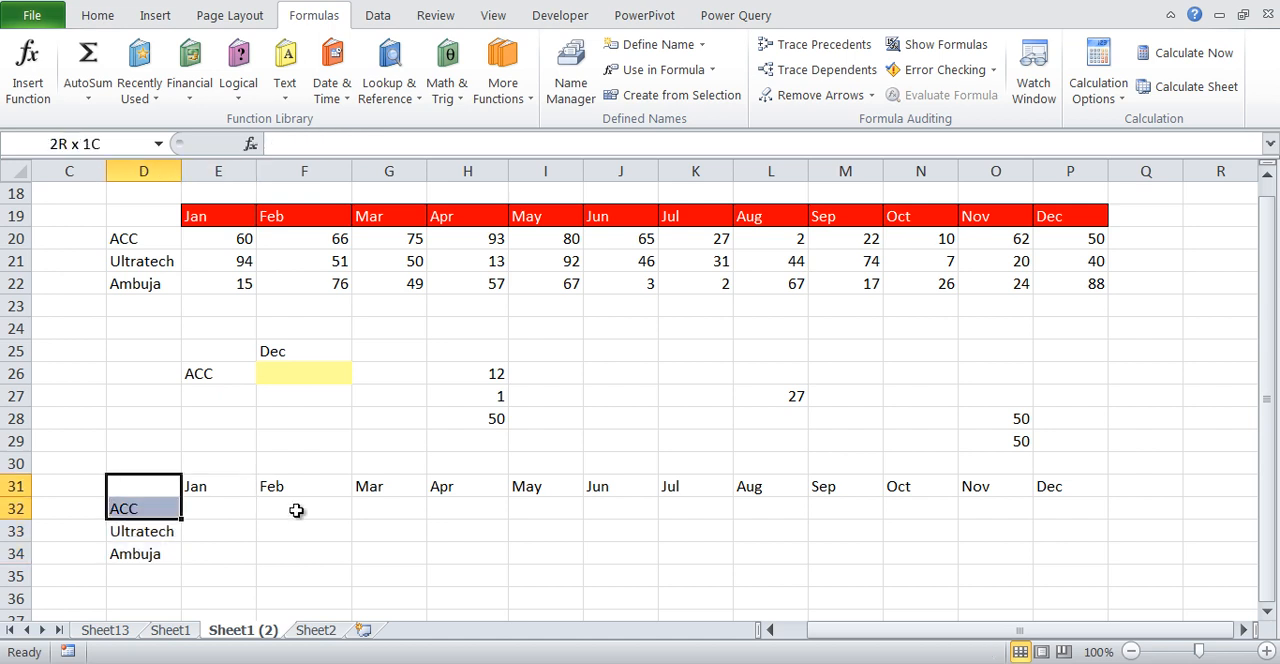
pyautogui.hotkey('ctrl', 'shift', 'Right')
pyautogui.hotkey('ctrl', 'shift', 'Right')
pyautogui.hotkey('ctrl', 'shift', 'Right')
pyautogui.hotkey('ctrl', 'shift', 'Left')
pyautogui.press('Right')
pyautogui.press('Right')
pyautogui.press('Right')
pyautogui.press('Right')
pyautogui.press('Right')
pyautogui.press('Right')
pyautogui.press('Right')
pyautogui.press('Right')
pyautogui.press('Right')
pyautogui.press('Right')
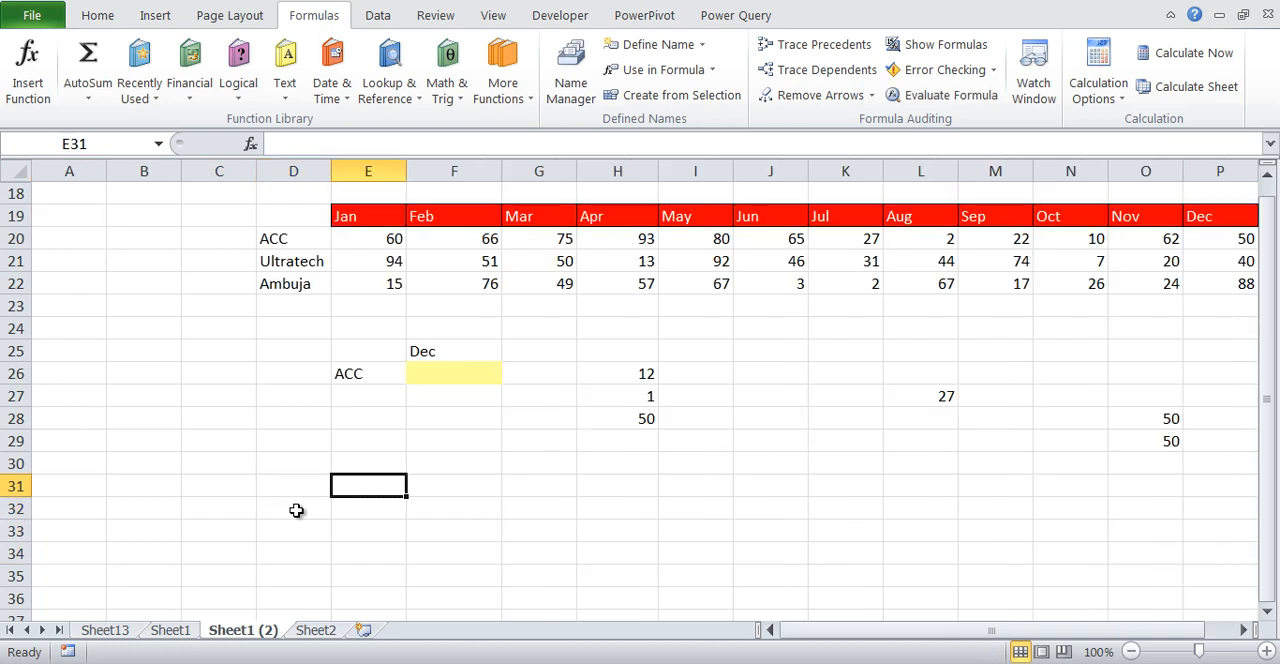
pyautogui.press('Right')
pyautogui.press('Right')
pyautogui.press('Right')
pyautogui.press('Right')
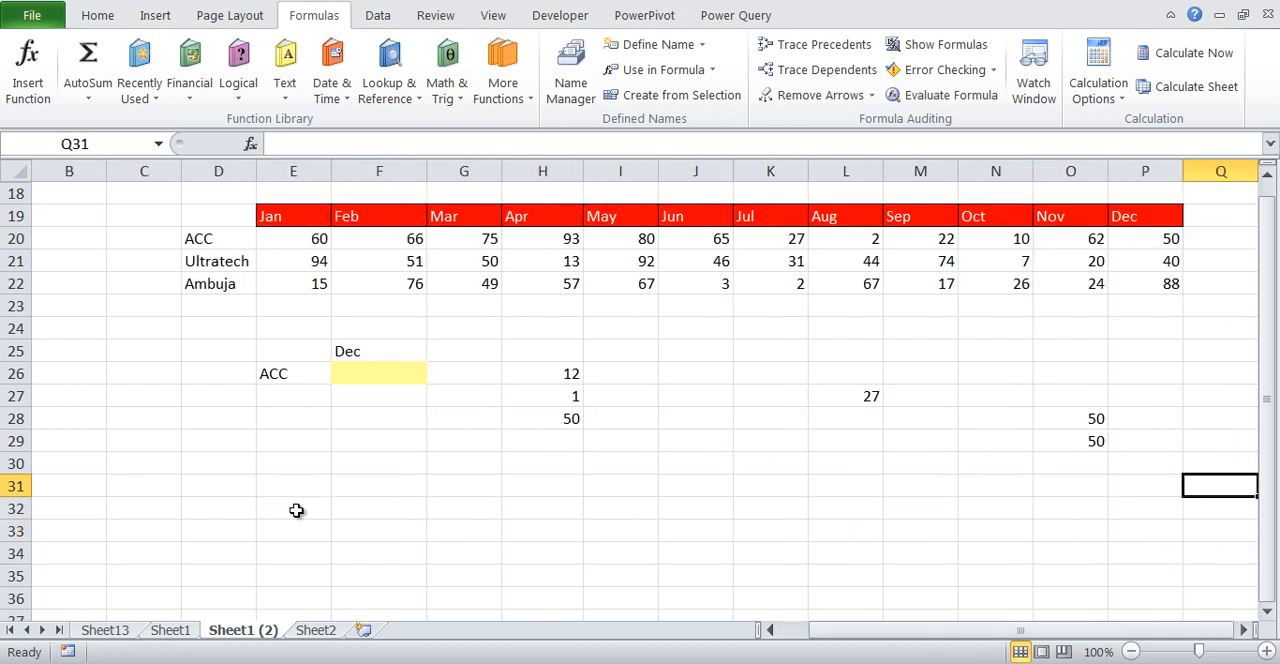
# Review the references of the defined names companies, months and Sale in the Name Manager
pyautogui.click(571, 75)
pyautogui.click(458, 283)
pyautogui.click(471, 263)
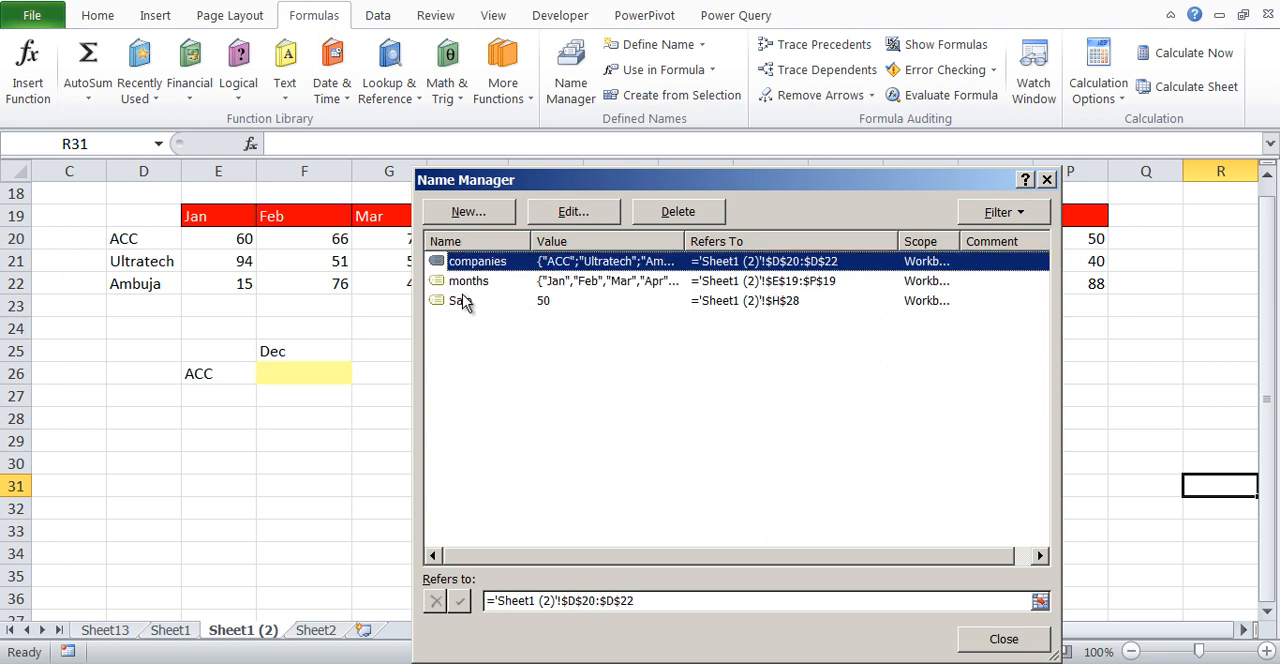
pyautogui.click(462, 301)
pyautogui.click(1047, 180)
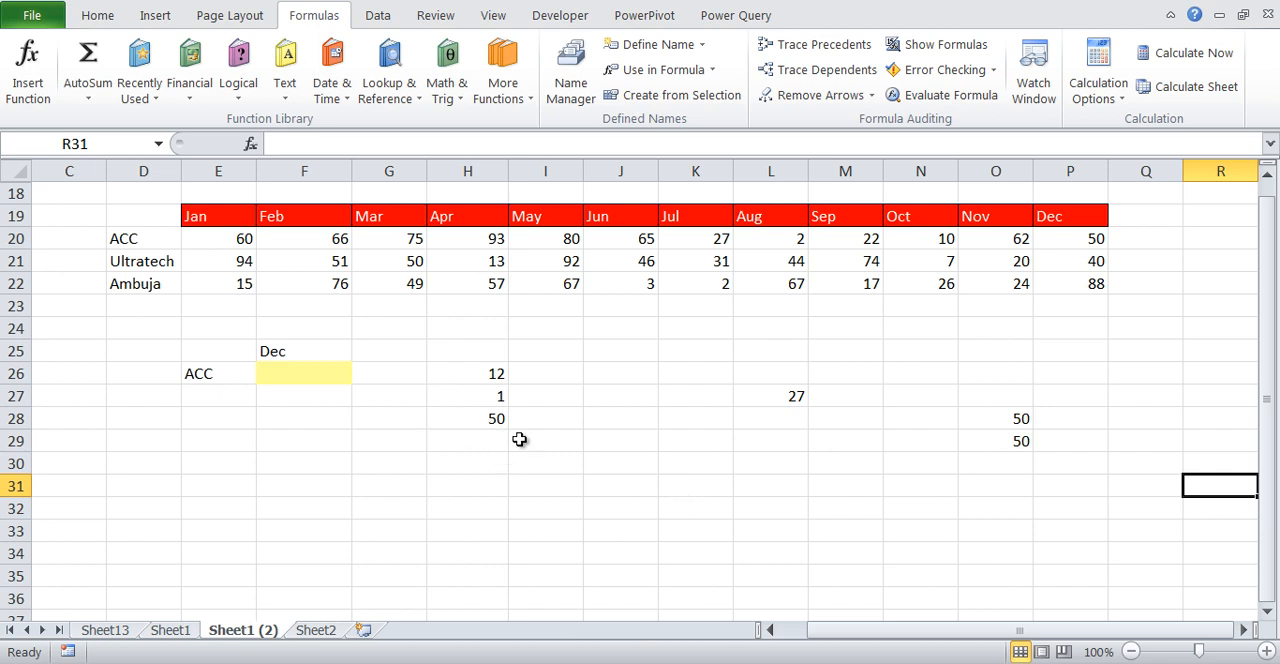
# Create names from the table D19:P22 using the values in its top row and left column
pyautogui.click(166, 217)
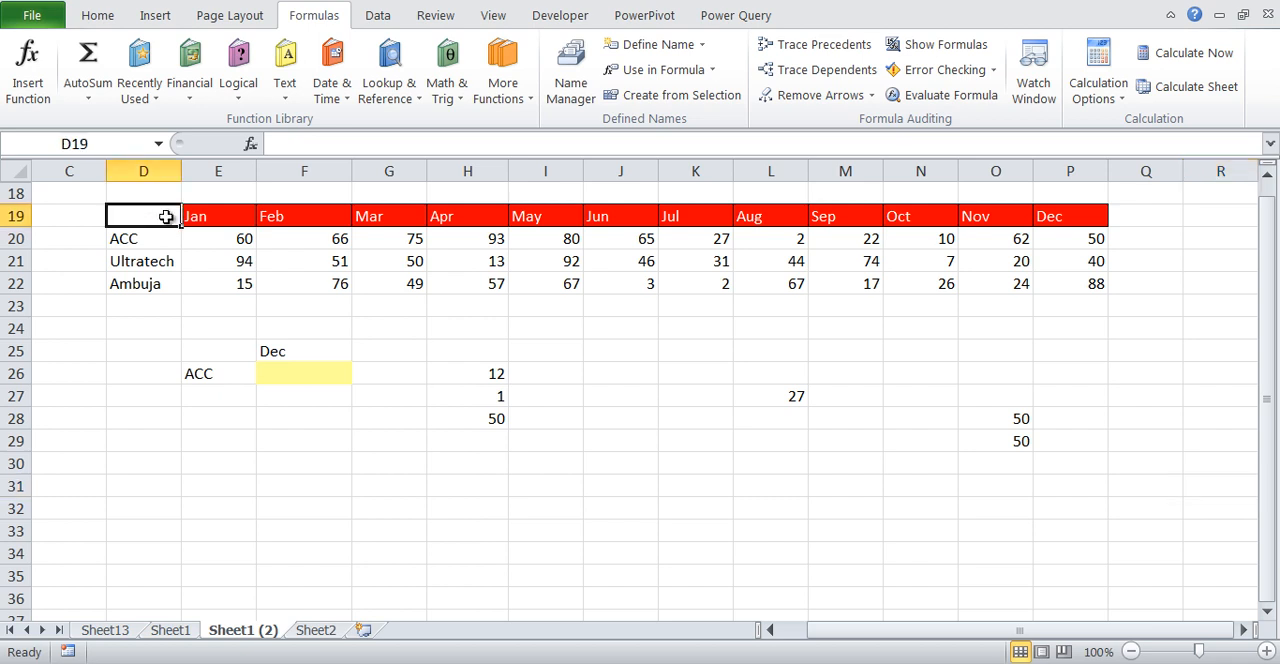
pyautogui.moveTo(166, 217); pyautogui.dragTo(1081, 286)
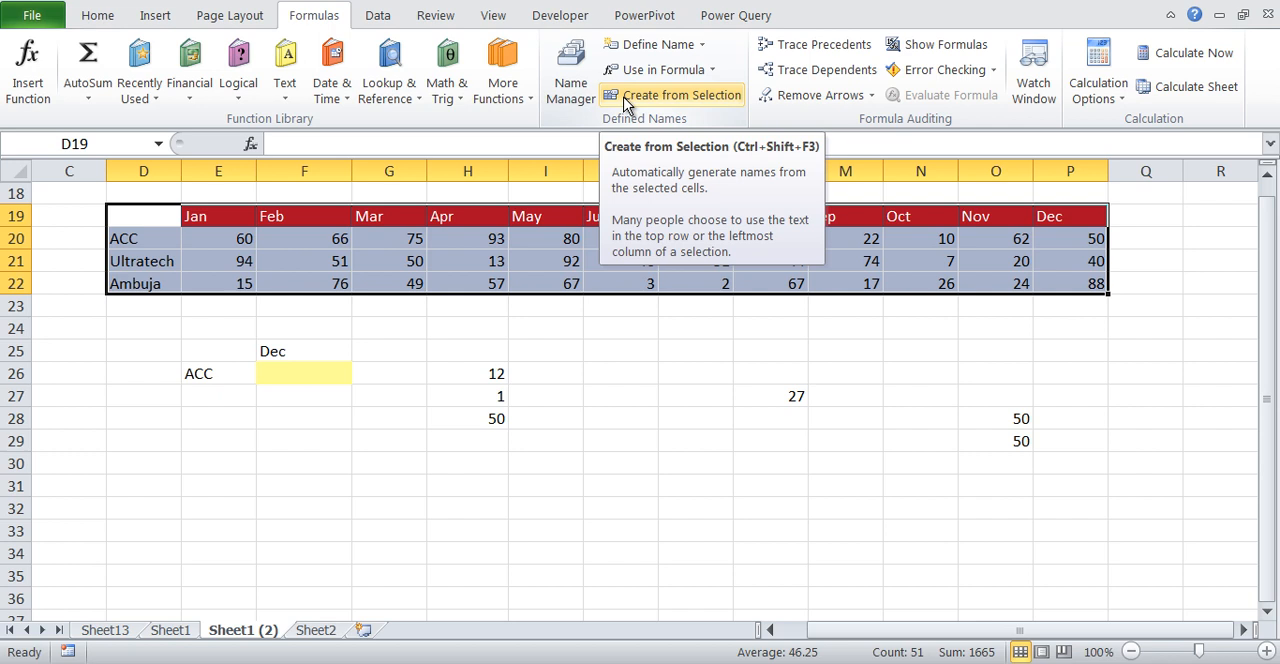
pyautogui.moveTo(153, 204)
pyautogui.mouseDown()
pyautogui.moveTo(200, 186)
pyautogui.moveTo(188, 302)
pyautogui.moveTo(120, 220)
pyautogui.mouseUp()
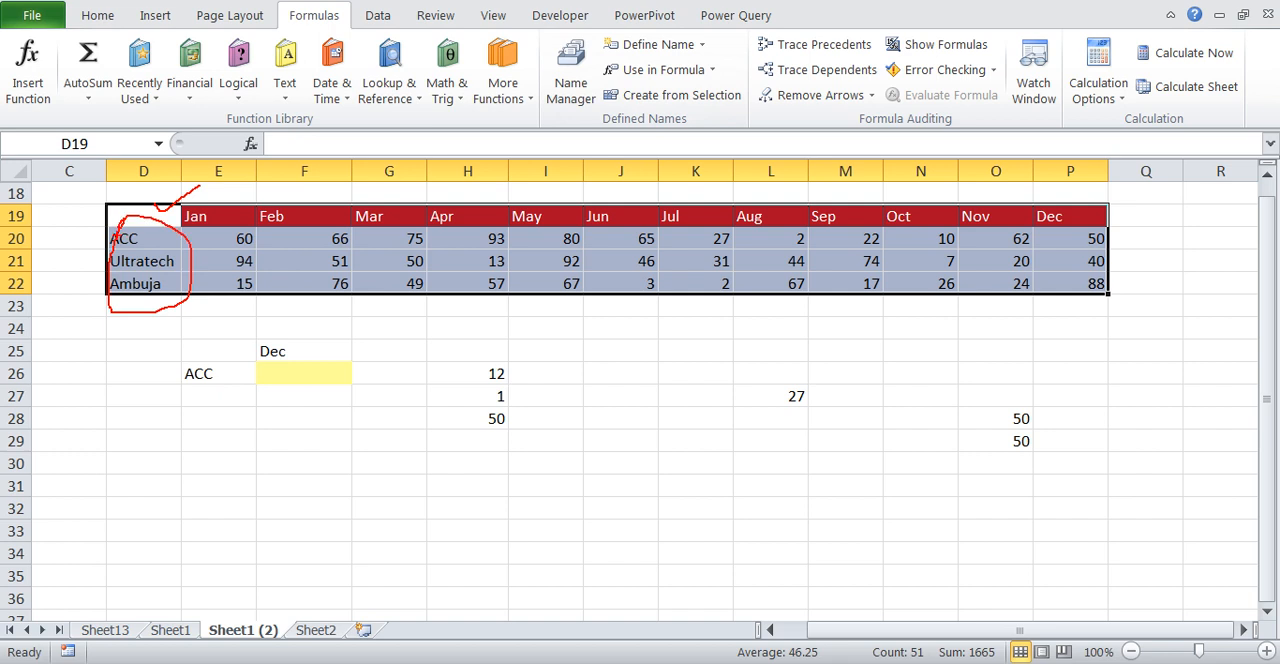
pyautogui.press('Escape')
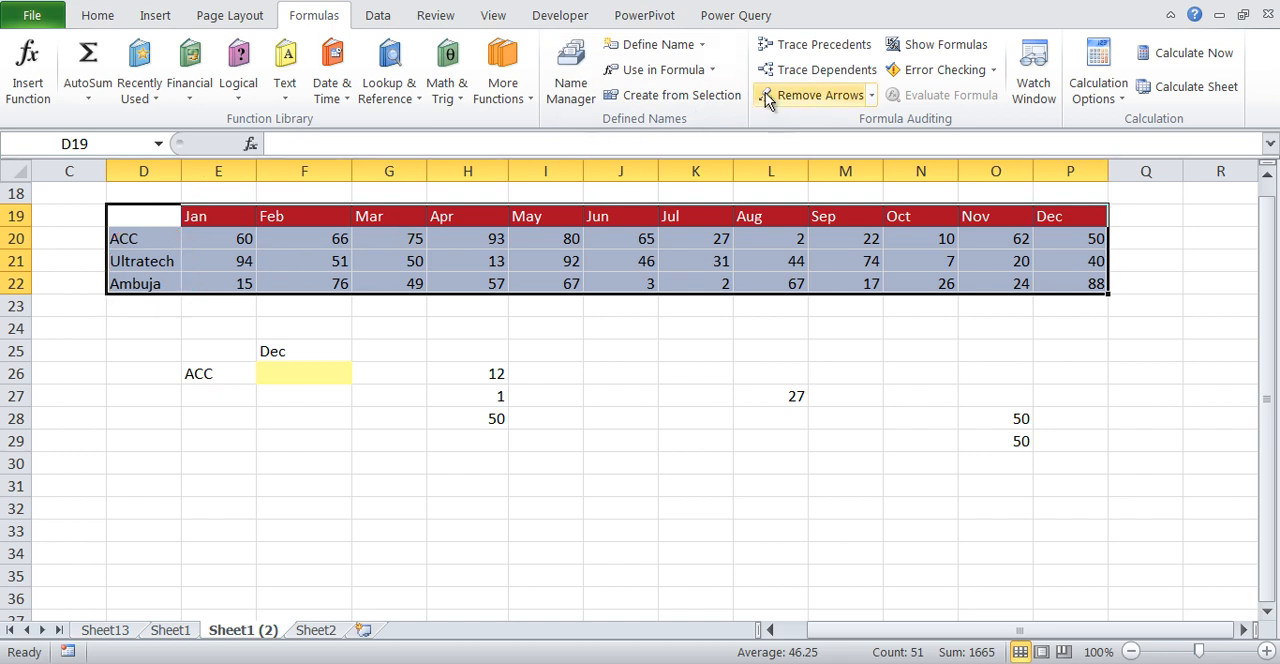
pyautogui.click(700, 100)
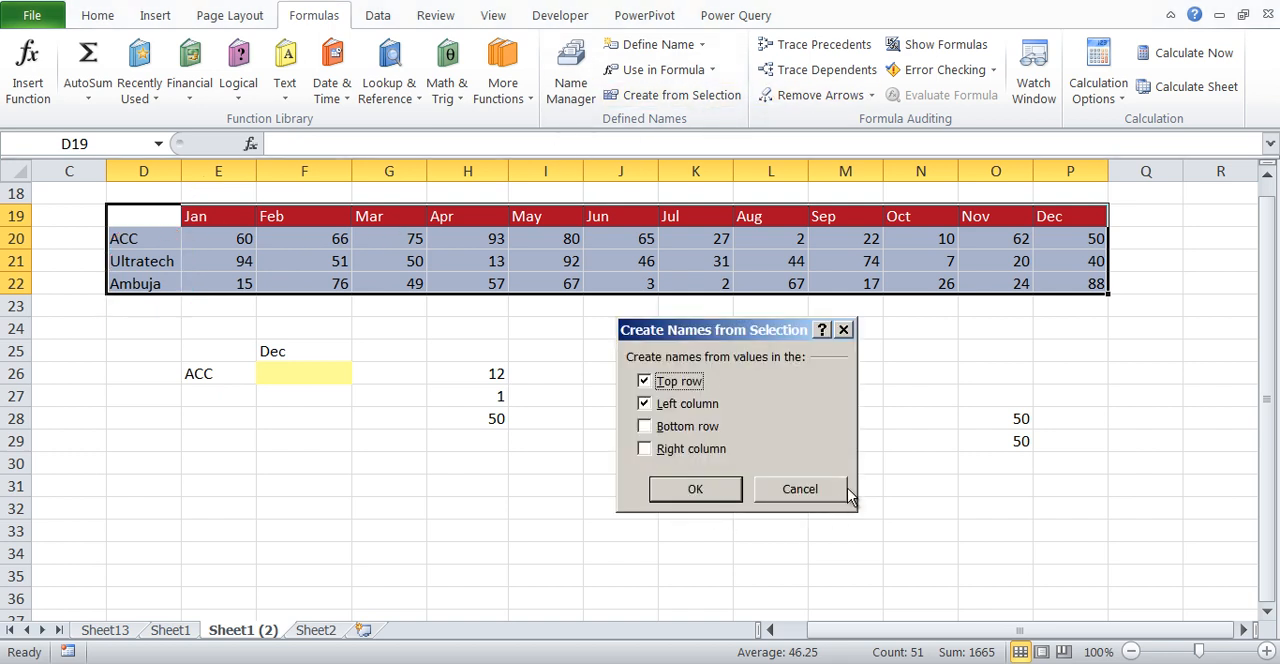
pyautogui.moveTo(662, 369); pyautogui.dragTo(810, 370)
pyautogui.moveTo(717, 405); pyautogui.dragTo(766, 380)
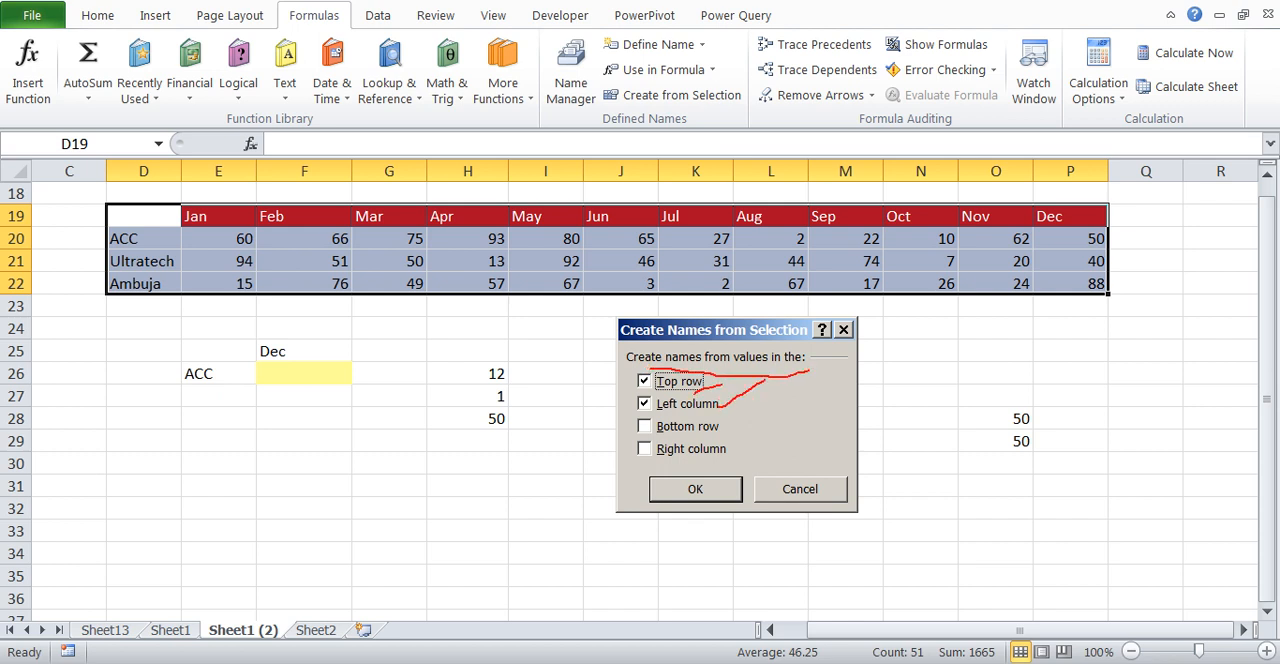
pyautogui.moveTo(87, 213); pyautogui.dragTo(275, 203)
pyautogui.moveTo(138, 155); pyautogui.dragTo(147, 200)
pyautogui.moveTo(150, 242); pyautogui.dragTo(166, 237)
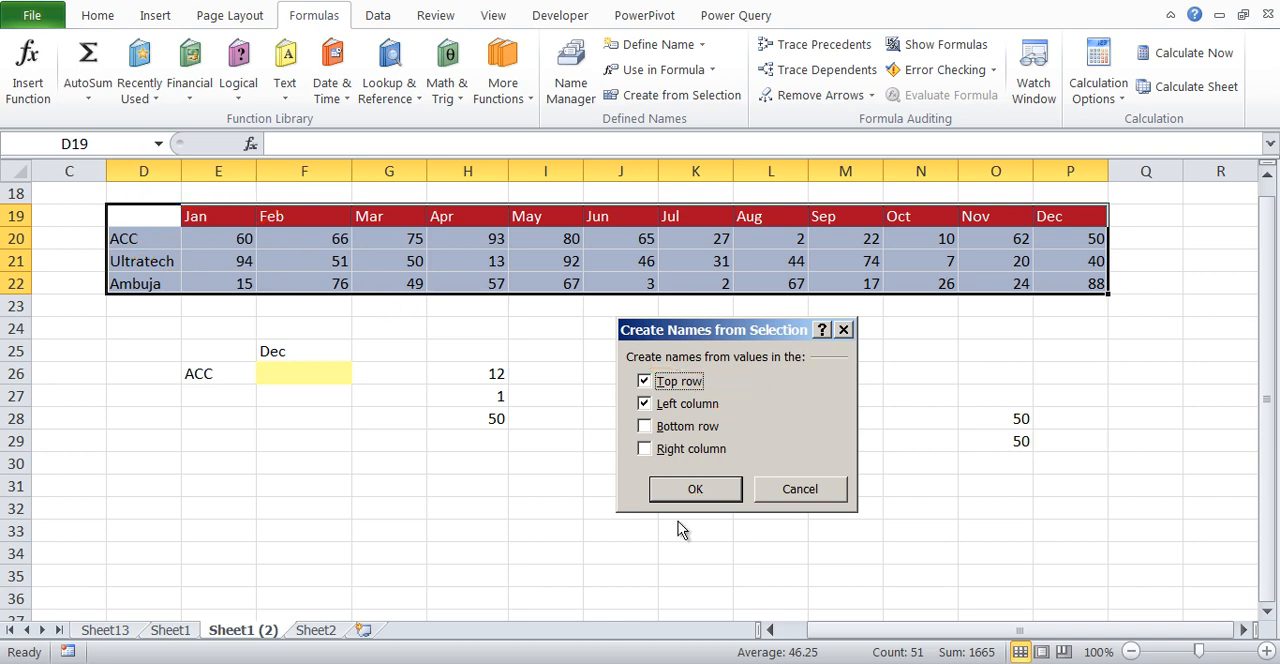
pyautogui.click(695, 489)
# Look through the generated month and company names and their references in the Name Manager
pyautogui.click(576, 84)
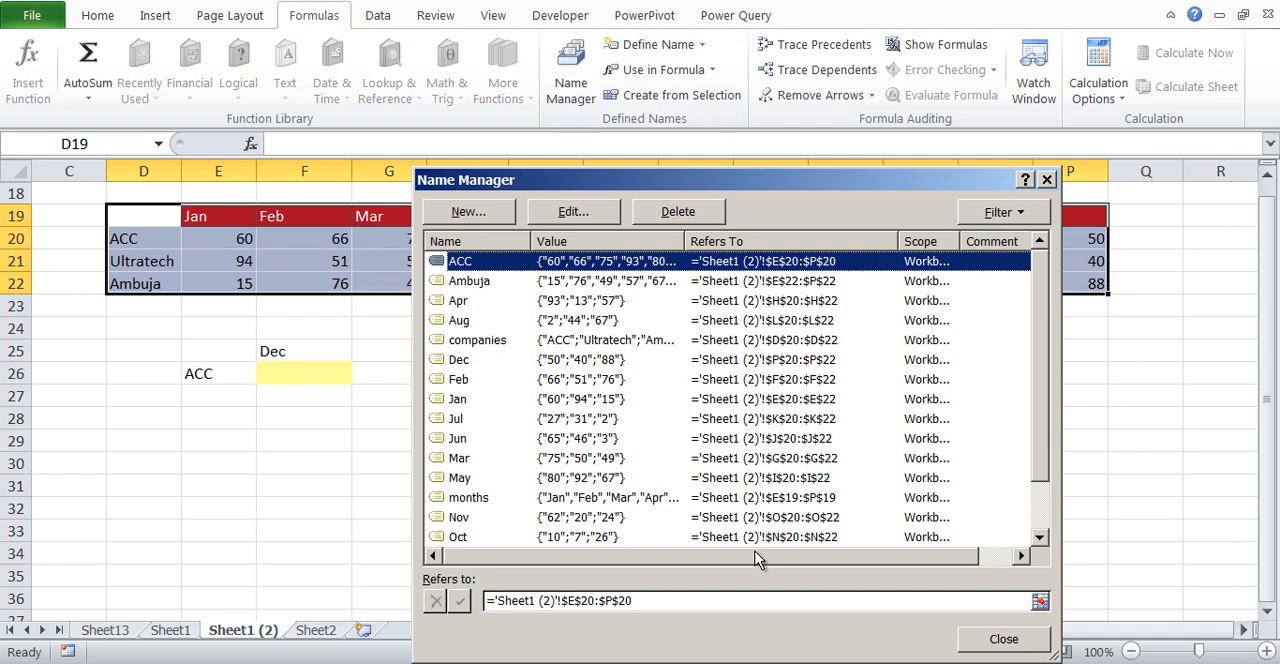
pyautogui.scroll(-1, 1042, 335)
pyautogui.scroll(1, 1034, 291)
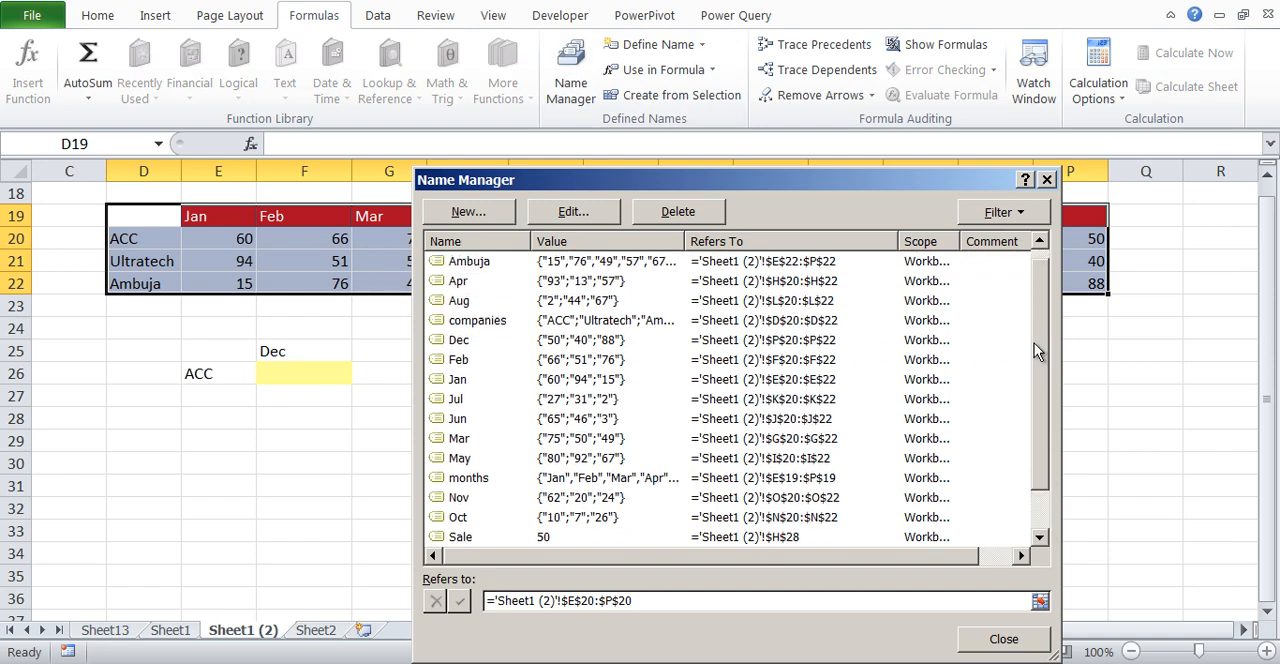
pyautogui.scroll(-1, 1020, 350)
# Examine the definition of the Dec name and compare its reference with the Dec column in the table
pyautogui.click(645, 301)
pyautogui.moveTo(688, 180); pyautogui.dragTo(732, 330)
pyautogui.doubleClick(641, 460)
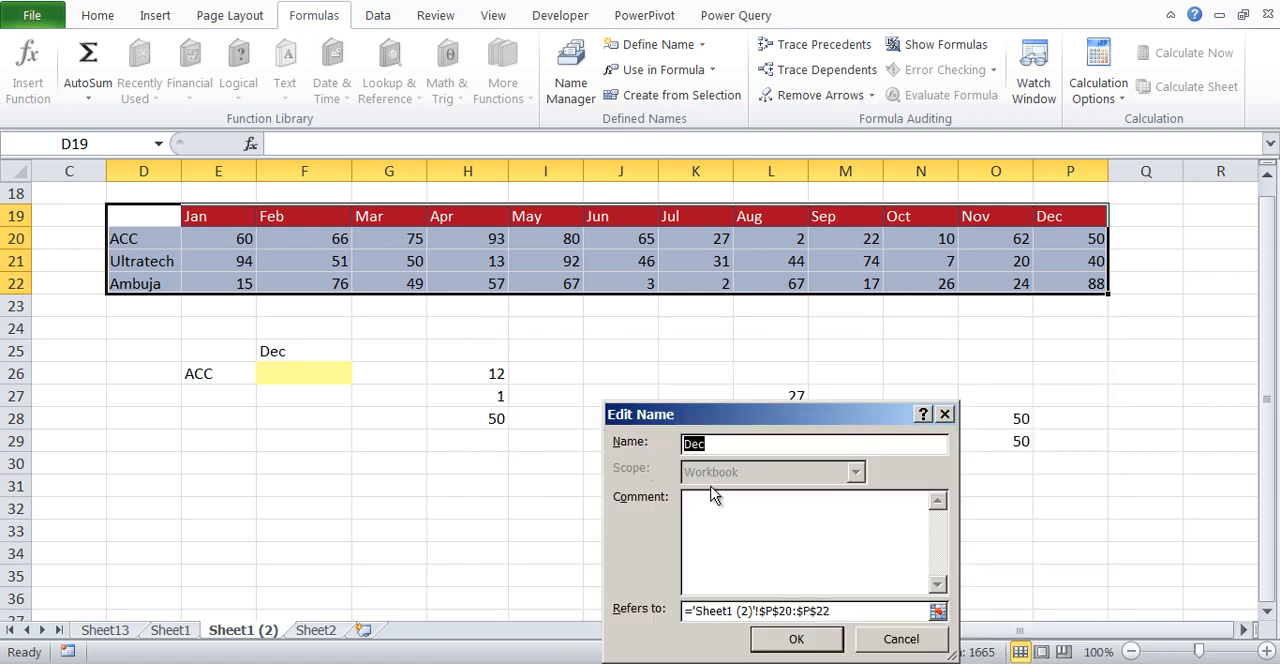
pyautogui.moveTo(768, 600)
pyautogui.mouseDown()
pyautogui.moveTo(760, 622)
pyautogui.moveTo(820, 586)
pyautogui.moveTo(770, 586)
pyautogui.mouseUp()
pyautogui.moveTo(1080, 228); pyautogui.dragTo(1072, 285)
pyautogui.press('Escape')
pyautogui.press('Escape')
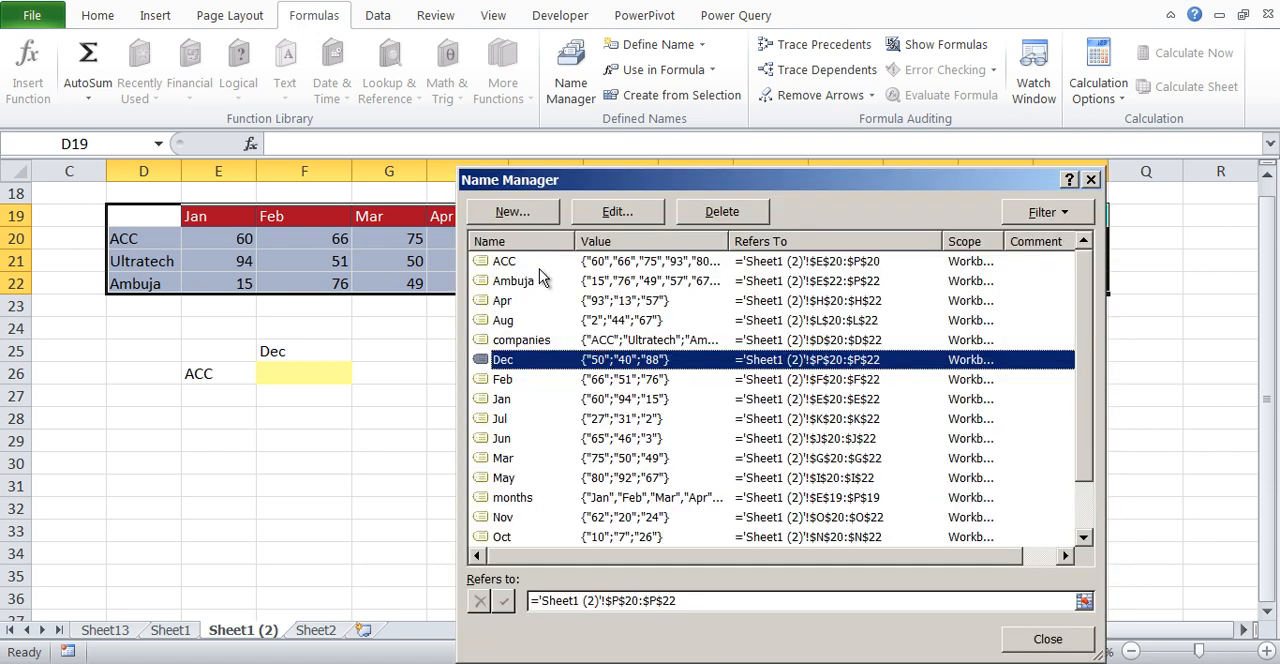
# Examine which table row the ACC name refers to and close the Name Manager
pyautogui.click(539, 268)
pyautogui.moveTo(658, 172); pyautogui.dragTo(541, 429)
pyautogui.hotkey('ctrl', '2')
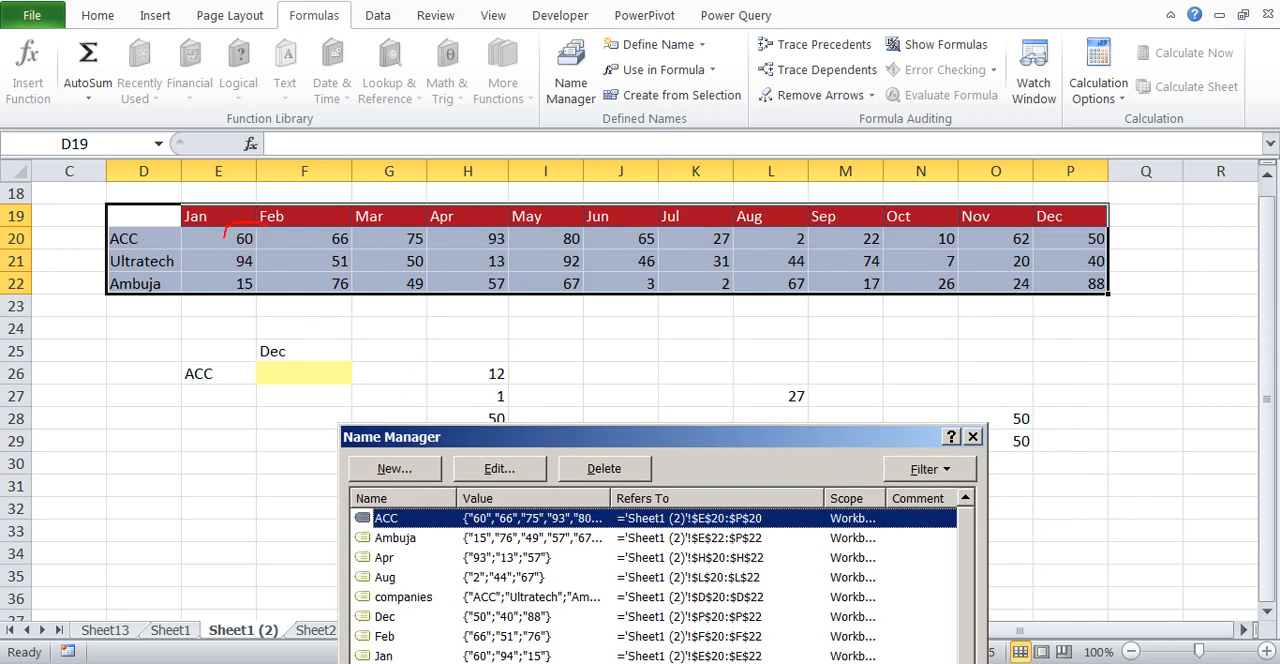
pyautogui.moveTo(224, 236)
pyautogui.mouseDown()
pyautogui.moveTo(640, 260)
pyautogui.moveTo(1088, 240)
pyautogui.moveTo(910, 213)
pyautogui.mouseUp()
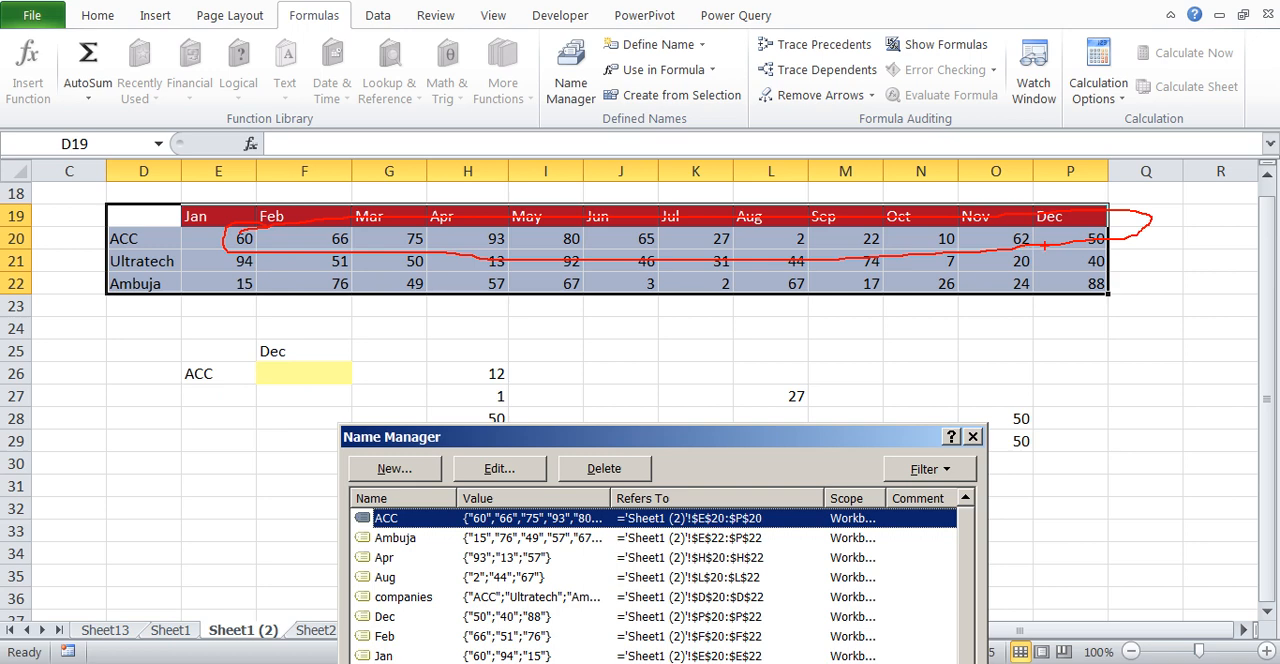
pyautogui.press('Escape')
pyautogui.press('Escape')
# Enter the formula =INDIRECT("ACC") in cell D30
pyautogui.press('Left')
pyautogui.press('Left')
pyautogui.press('Down')
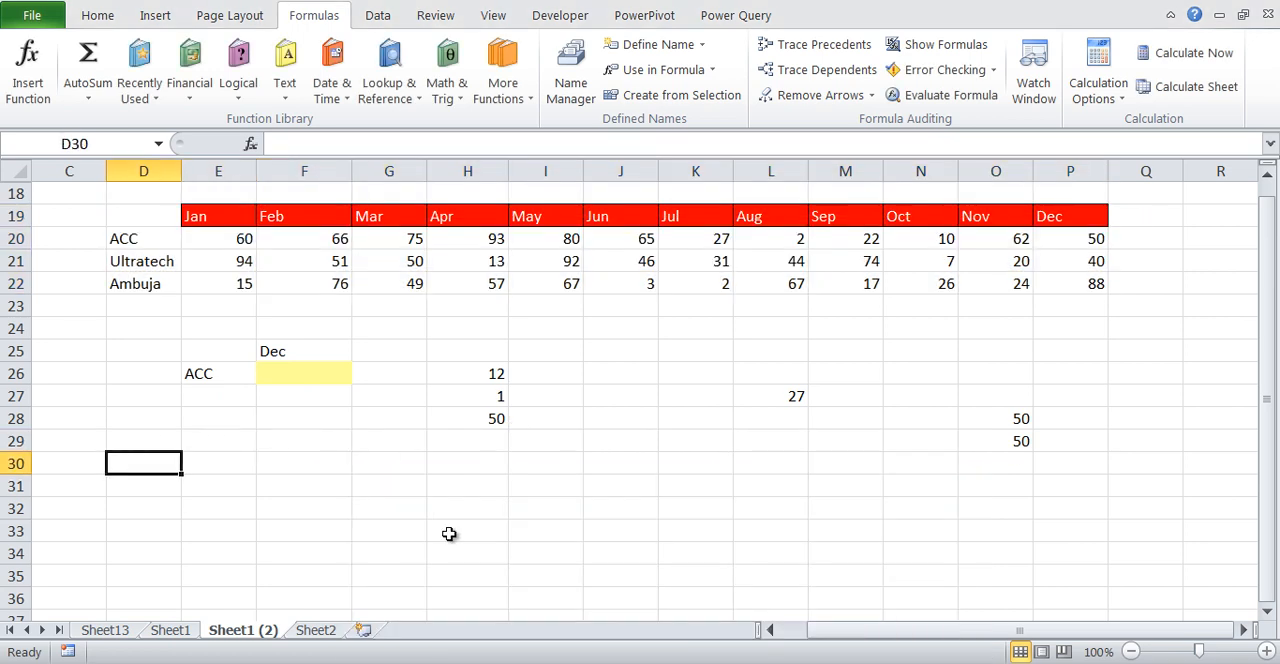
pyautogui.write('=INDIRECT("ACC")')
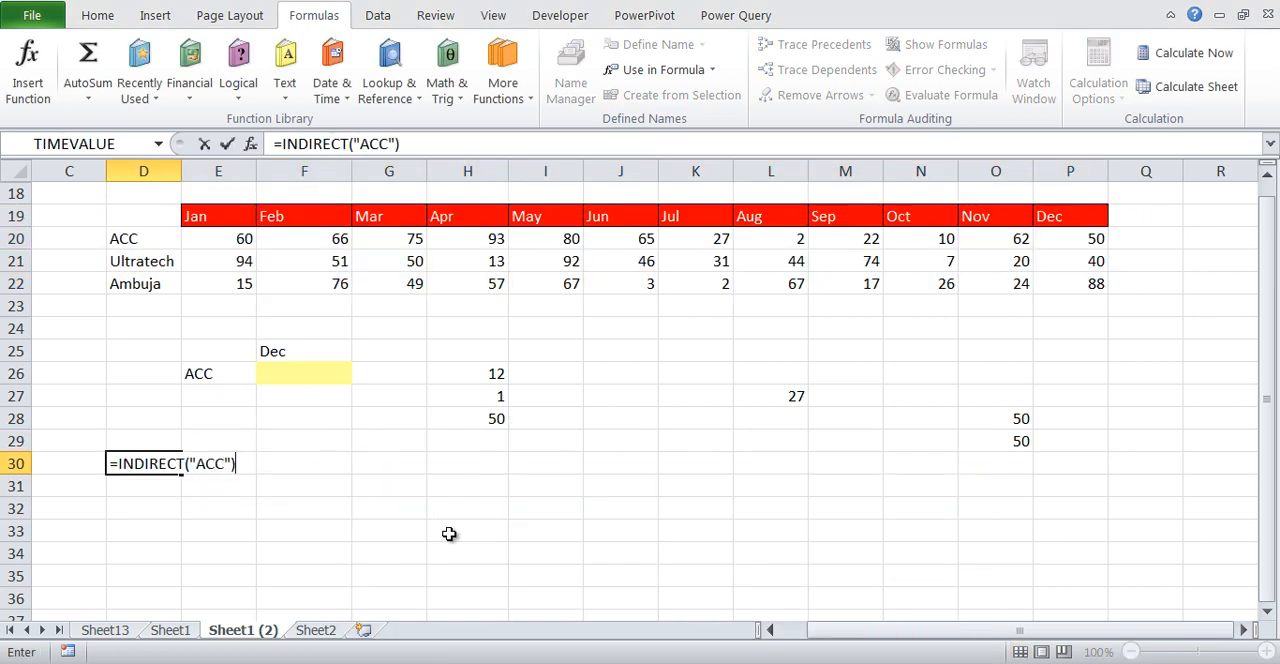
pyautogui.hotkey('ctrl', 'Return')
# Extend =INDIRECT("ACC") across D30:O30 as a single array formula
pyautogui.hotkey('shift', 'Right')
pyautogui.hotkey('shift', 'Right')
pyautogui.hotkey('shift', 'Right')
pyautogui.hotkey('shift', 'Right')
pyautogui.hotkey('shift', 'Right')
pyautogui.hotkey('shift', 'Right')
pyautogui.hotkey('shift', 'Right')
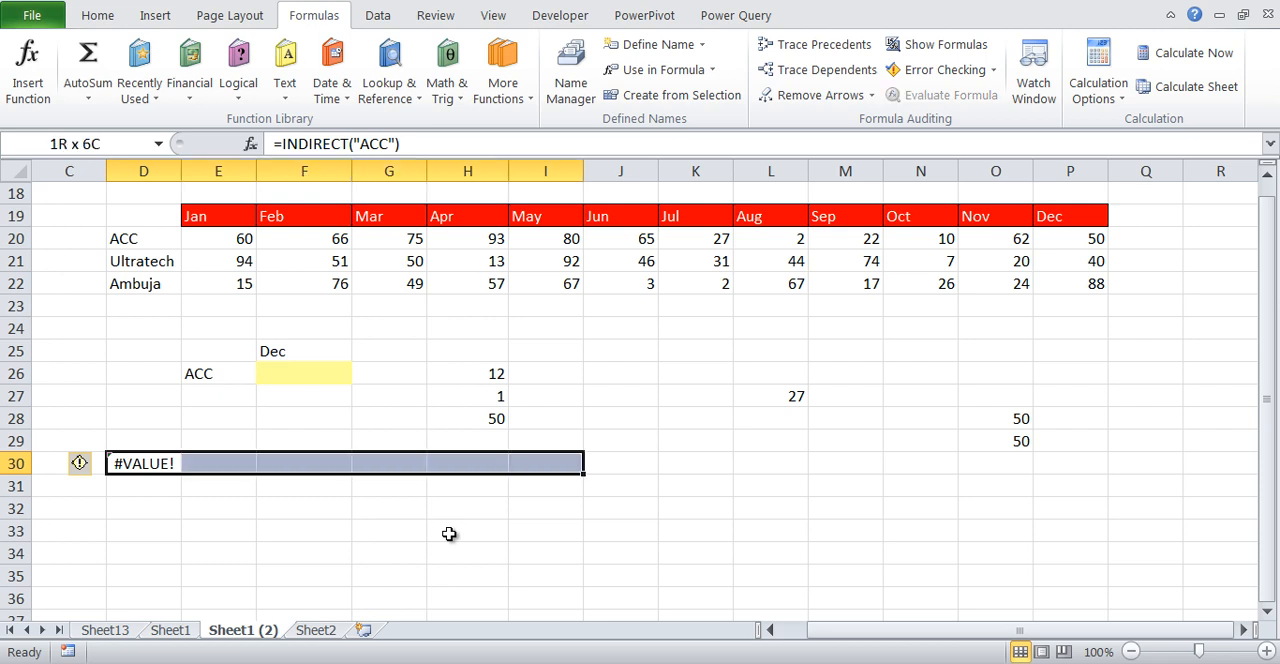
pyautogui.hotkey('shift', 'Left')
pyautogui.hotkey('shift', 'Left')
pyautogui.hotkey('shift', 'Left')
pyautogui.hotkey('shift', 'Right')
pyautogui.hotkey('shift', 'Right')
pyautogui.hotkey('shift', 'Right')
pyautogui.hotkey('shift', 'Right')
pyautogui.hotkey('shift', 'Right')
pyautogui.hotkey('shift', 'Right')
pyautogui.hotkey('shift', 'Right')
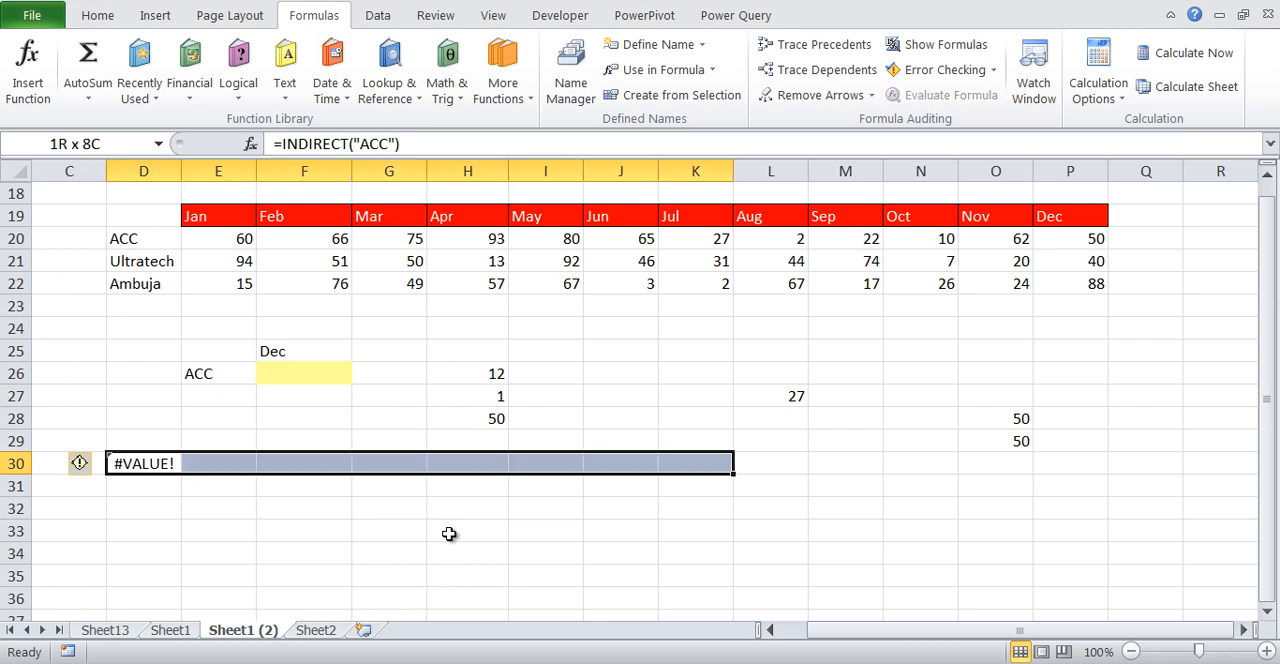
pyautogui.press('F2')
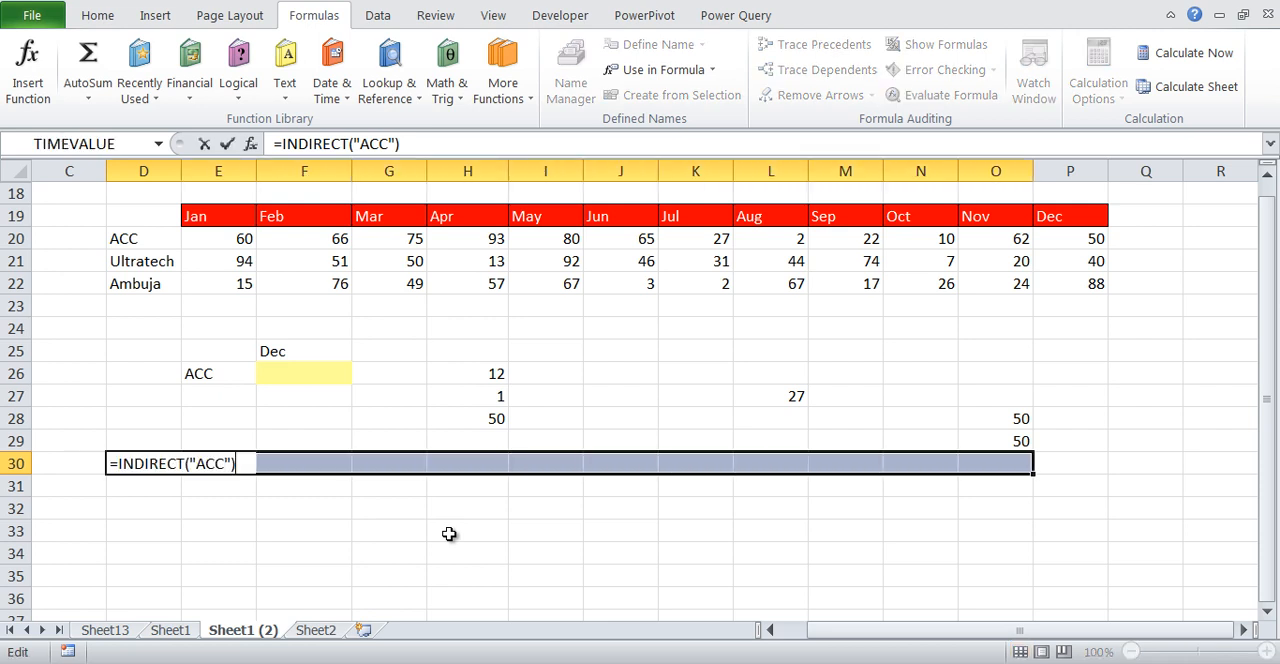
pyautogui.hotkey('ctrl', 'shift', 'Return')
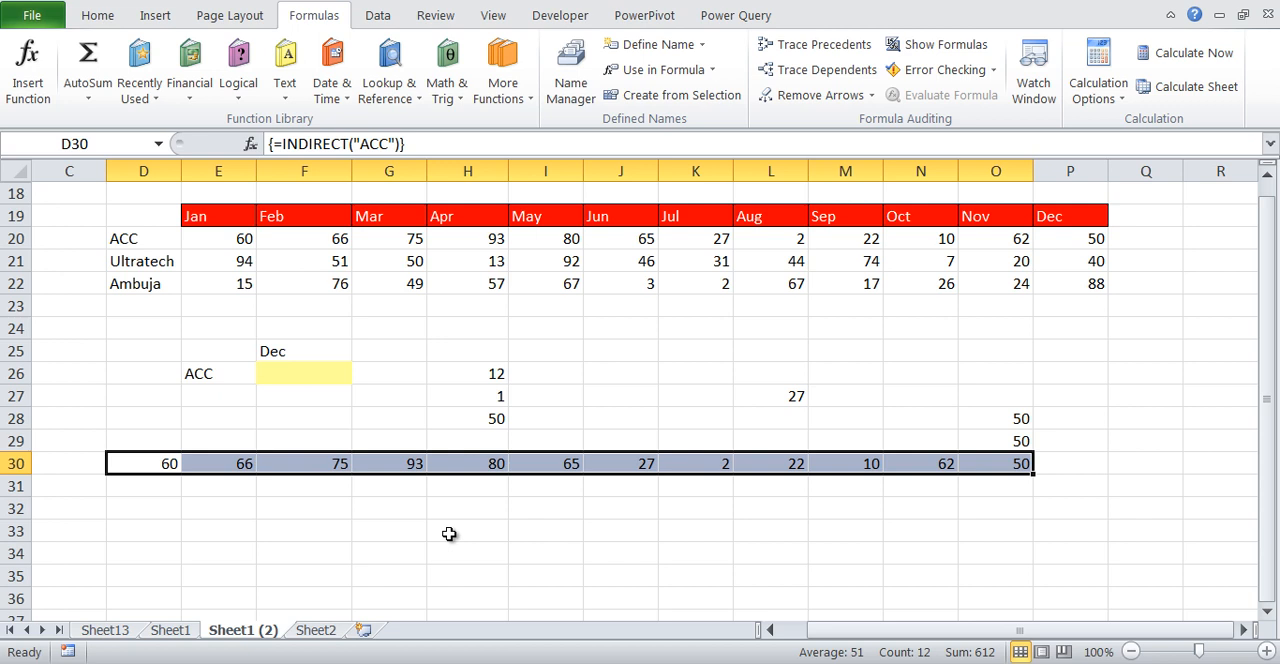
# Clear the INDIRECT("ACC") array formula from D30:O30
pyautogui.press('Left')
pyautogui.press('Right')
pyautogui.hotkey('ctrl', 'shift', 'Right')
pyautogui.press('Delete')
pyautogui.press('Left')
pyautogui.press('Right')
pyautogui.hotkey('shift', 'Right')
pyautogui.hotkey('shift', 'Right')
pyautogui.hotkey('shift', 'Right')
pyautogui.hotkey('shift', 'Right')
pyautogui.hotkey('shift', 'Right')
pyautogui.hotkey('shift', 'Right')
pyautogui.hotkey('shift', 'Right')
pyautogui.hotkey('shift', 'Right')
pyautogui.hotkey('shift', 'Right')
pyautogui.hotkey('shift', 'Right')
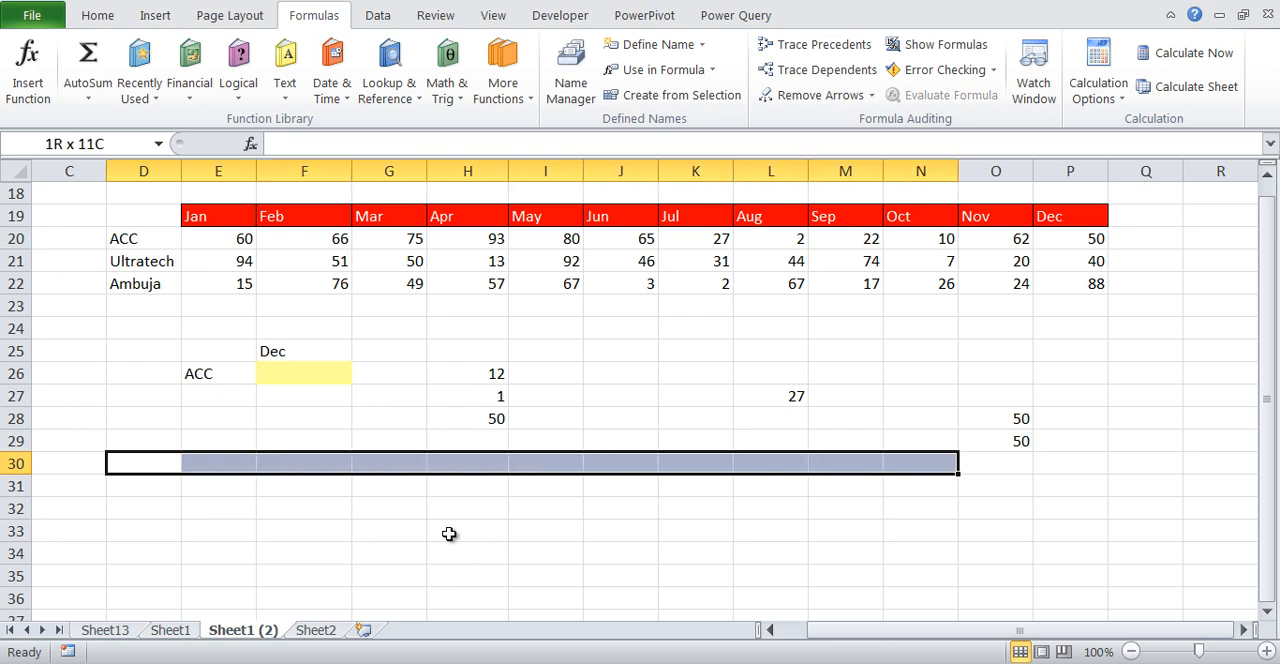
pyautogui.hotkey('ctrl', 'z')
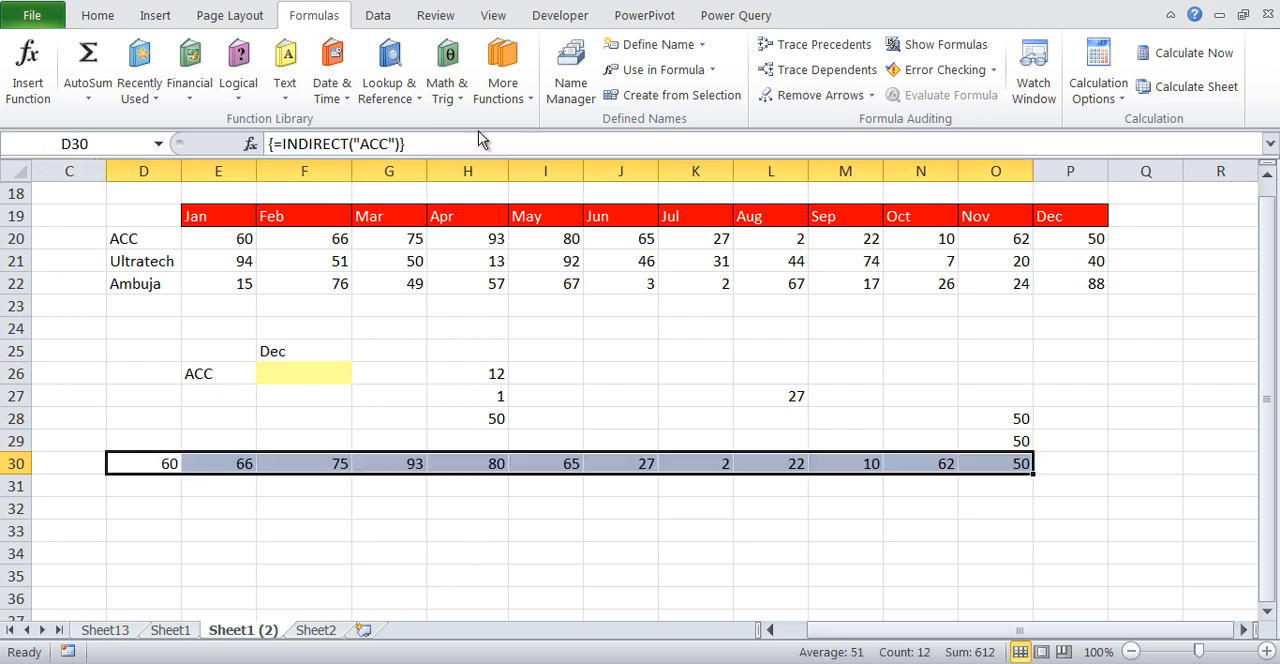
pyautogui.press('Delete')
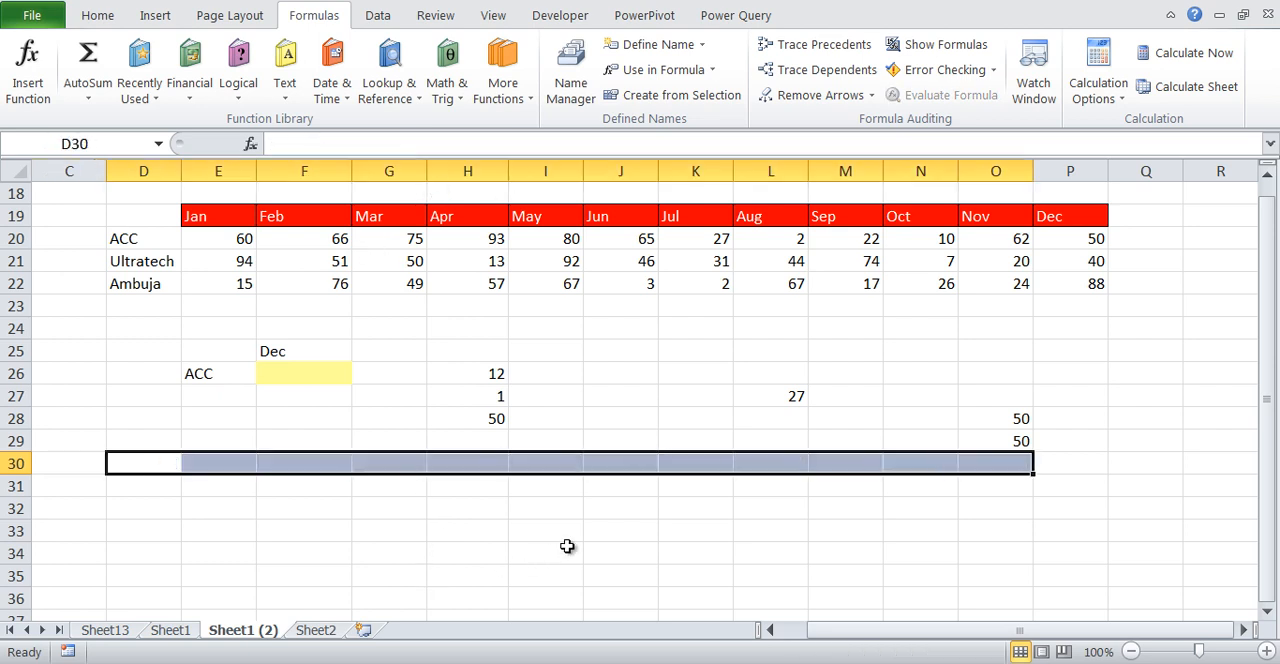
pyautogui.click(616, 373)
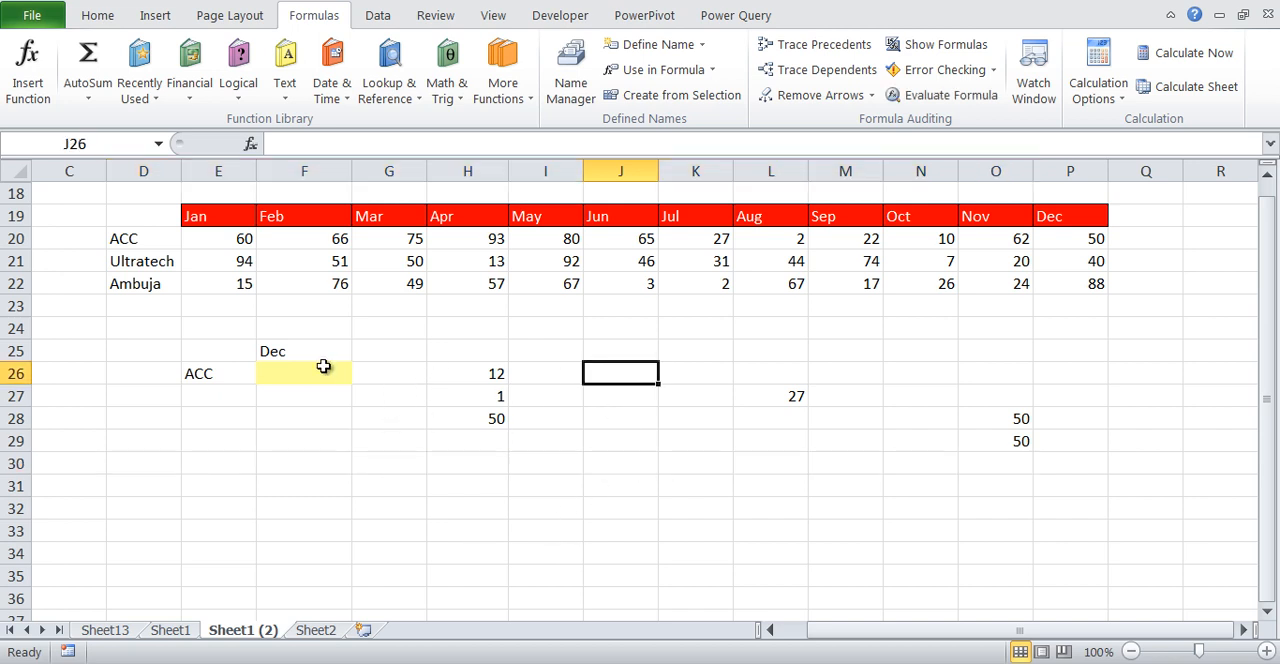
pyautogui.moveTo(305, 367); pyautogui.dragTo(322, 390)
pyautogui.moveTo(212, 358); pyautogui.dragTo(200, 398)
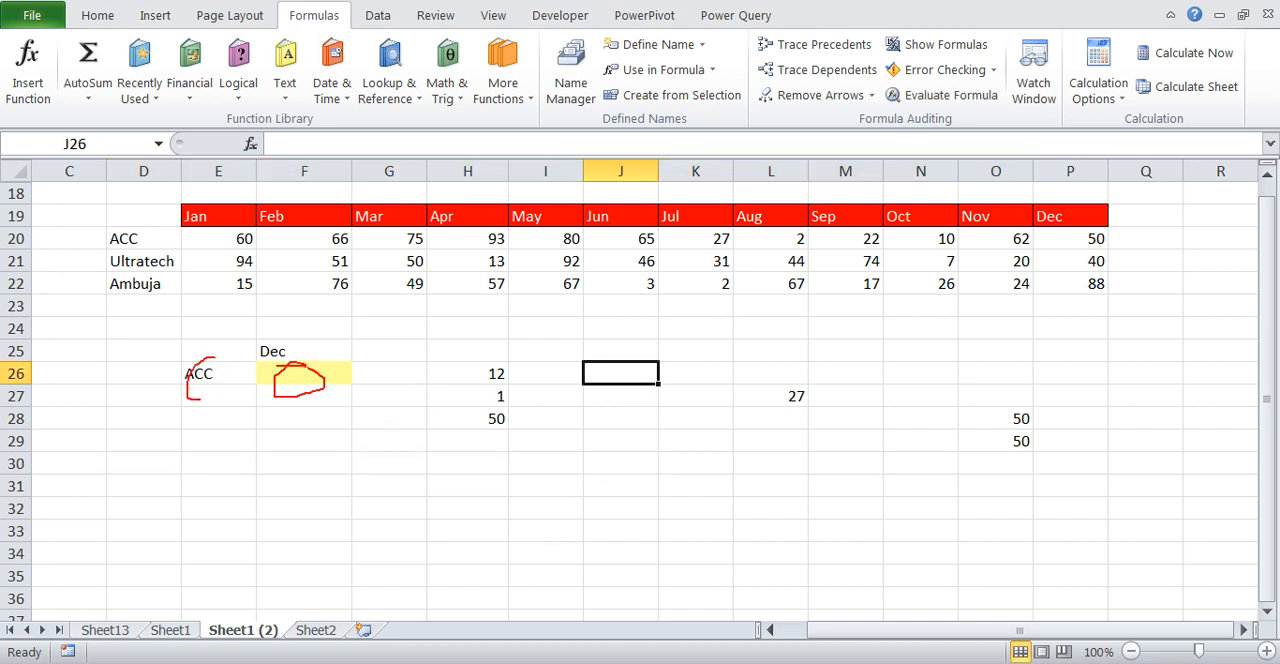
pyautogui.moveTo(291, 349)
pyautogui.mouseDown()
pyautogui.moveTo(286, 368)
pyautogui.moveTo(294, 352)
pyautogui.mouseUp()
pyautogui.press('e')
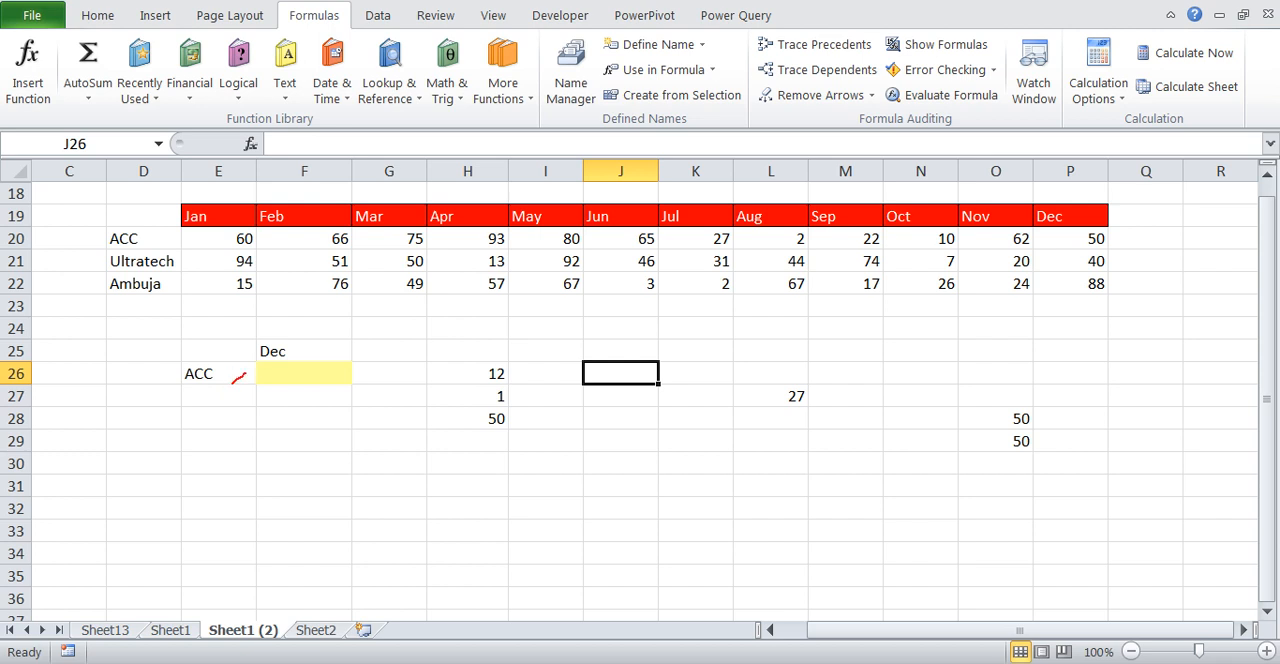
pyautogui.click(383, 441)
pyautogui.write('=ind')
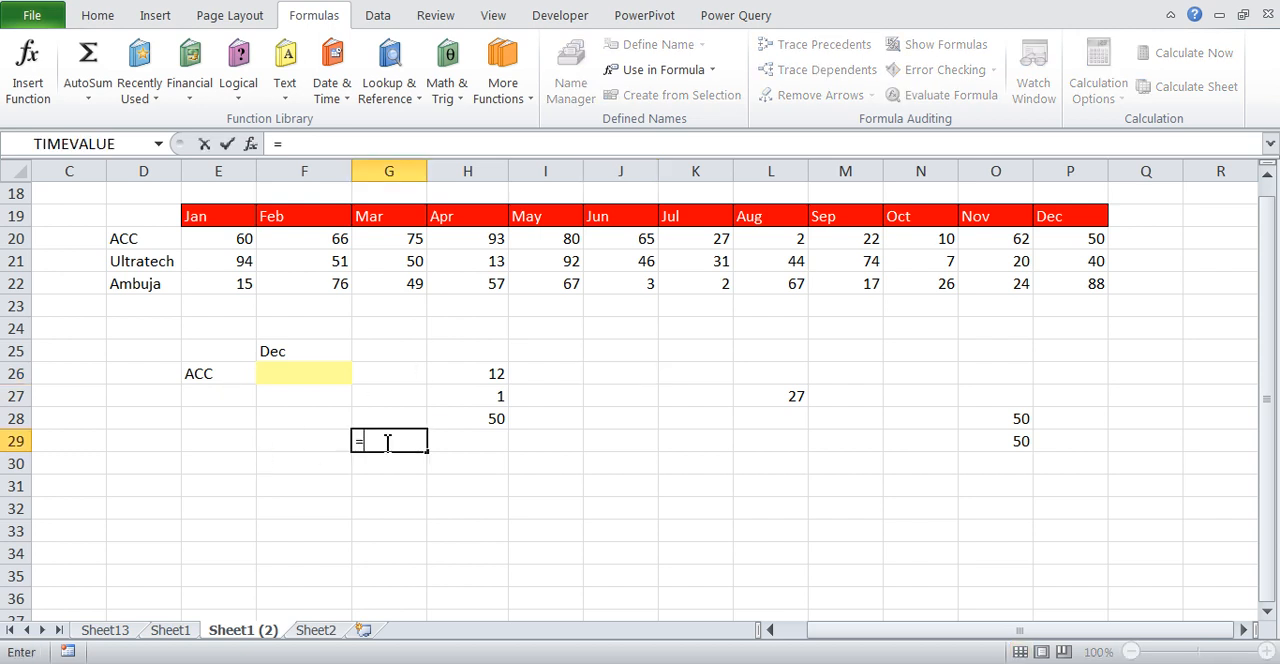
pyautogui.press('Down')
pyautogui.press('Escape')
pyautogui.press('Escape')
# Enter =INDIRECT("Dec") as an array formula in the three cells G29:G31
pyautogui.hotkey('shift', 'Down')
pyautogui.hotkey('shift', 'Down')
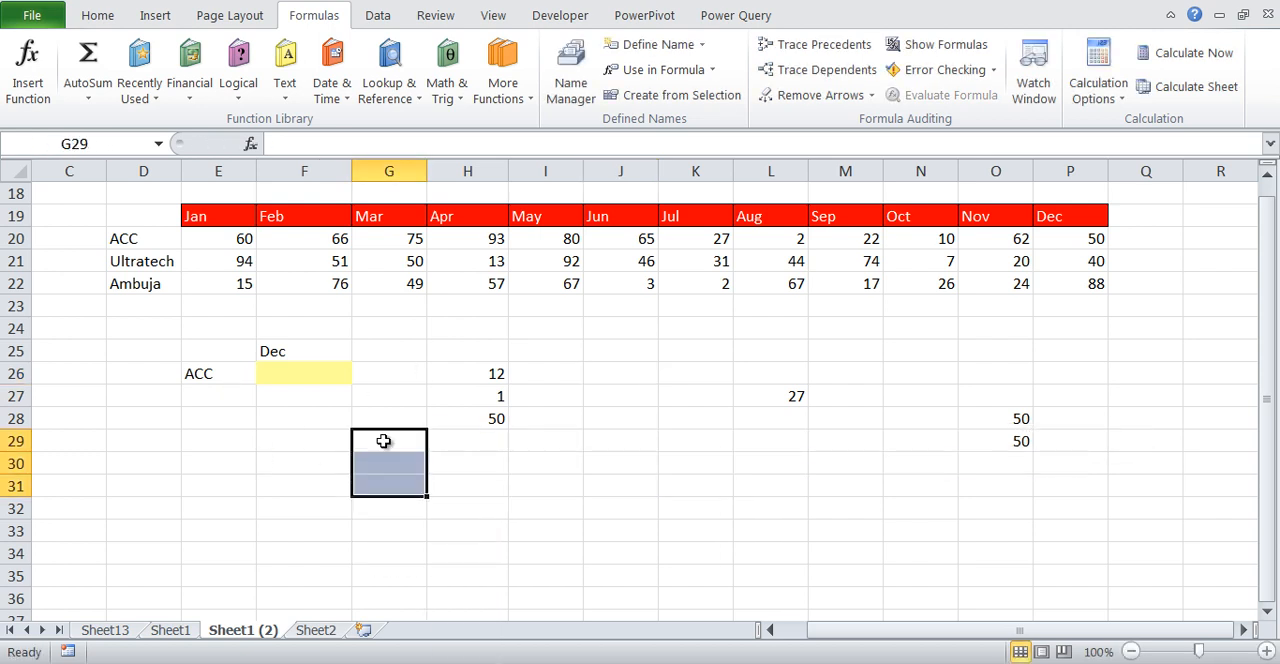
pyautogui.hotkey('shift', 'Up')
pyautogui.hotkey('shift', 'Up')
pyautogui.hotkey('shift', 'Down')
pyautogui.hotkey('shift', 'Down')
pyautogui.click(520, 142)
pyautogui.write('=ind')
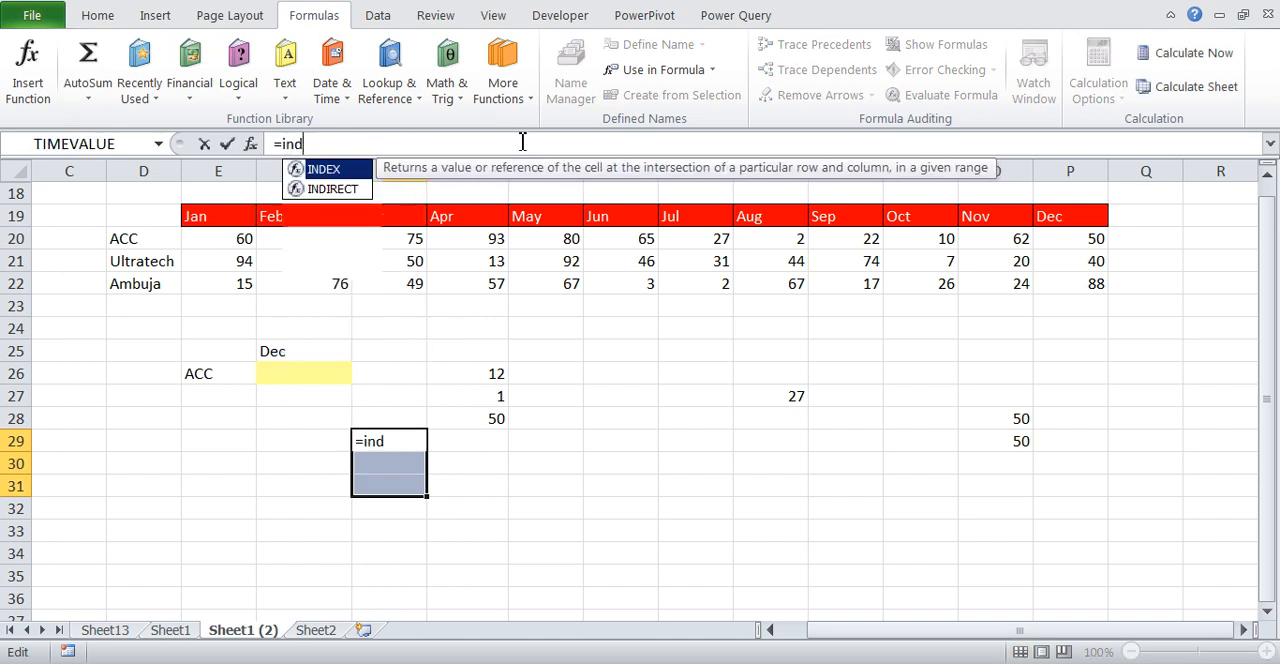
pyautogui.press('Down')
pyautogui.press('Tab')
pyautogui.write('"Dec")')
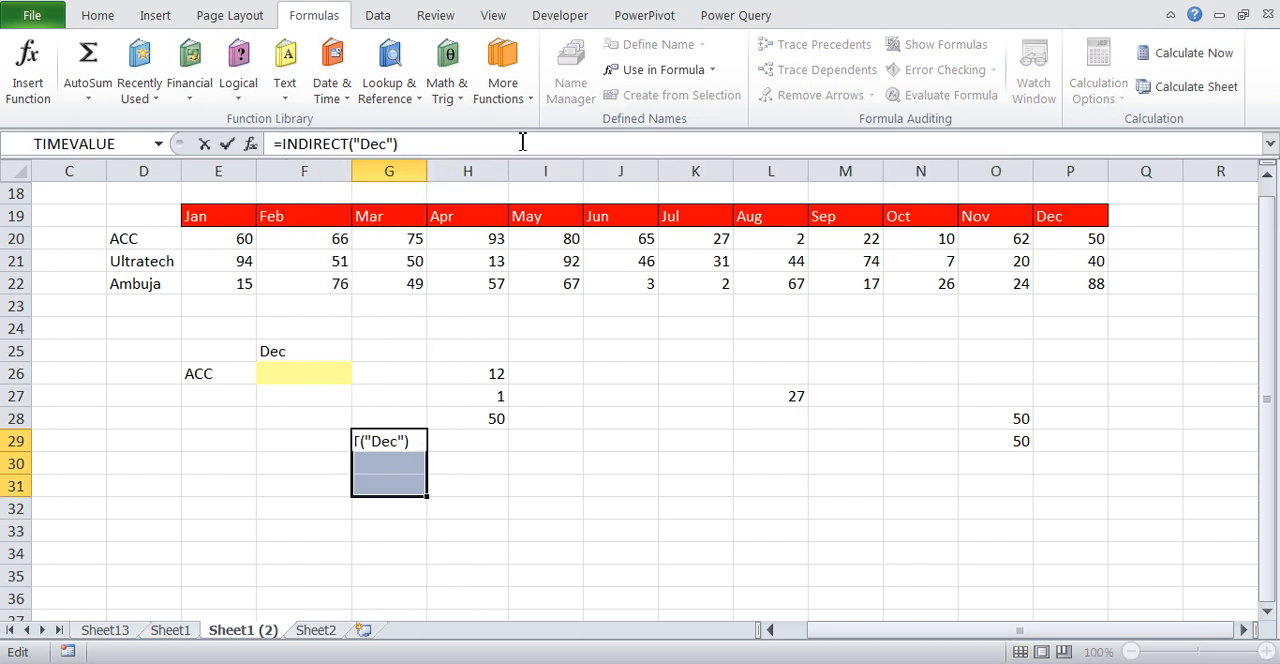
pyautogui.hotkey('ctrl', 'shift', 'Return')
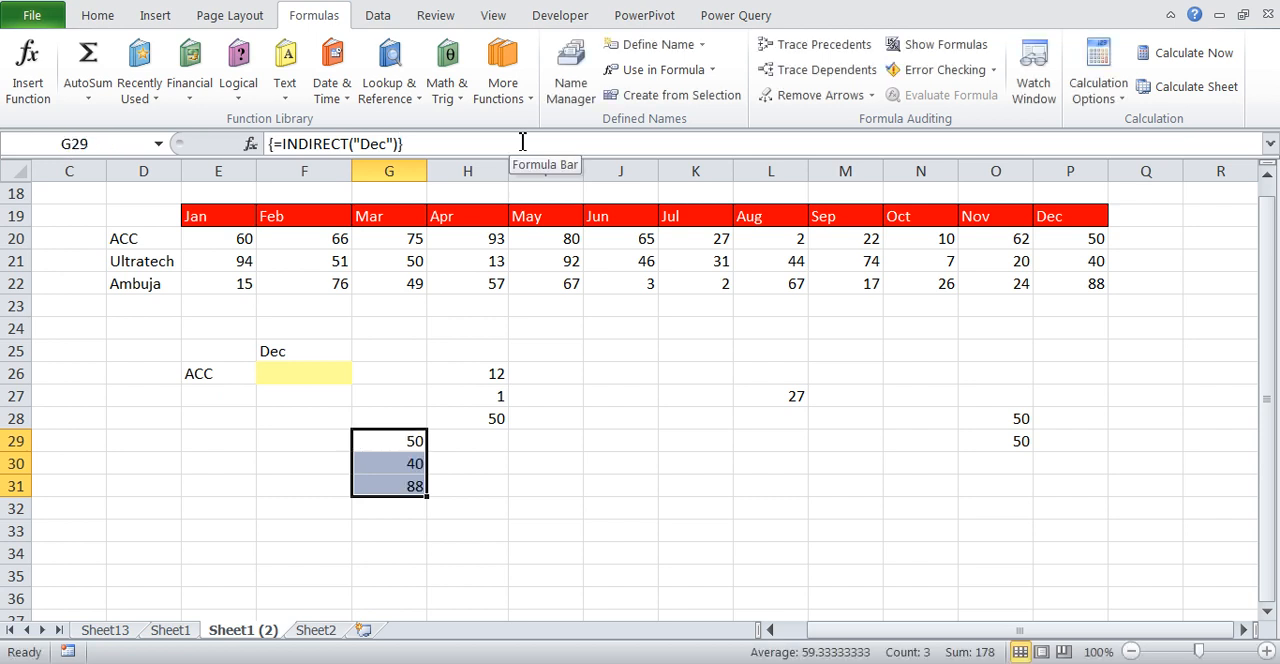
# Clear the INDIRECT("Dec") array formula from G29:G31
pyautogui.press('Left')
pyautogui.press('Left')
pyautogui.press('Up')
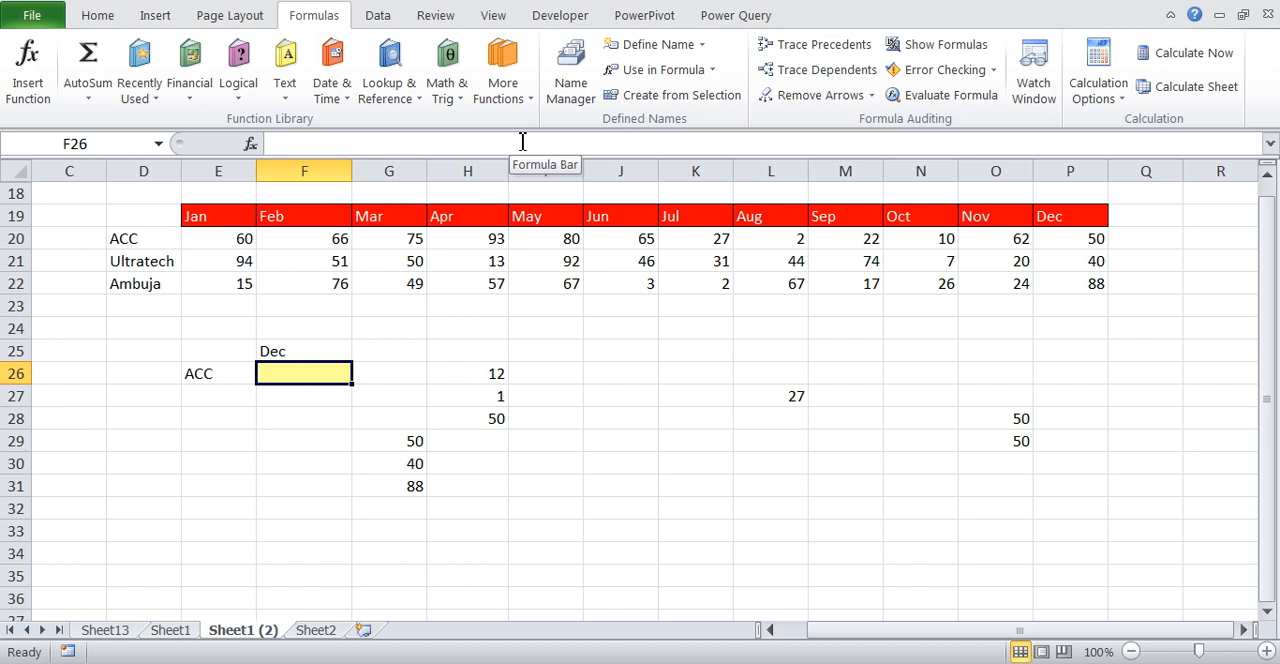
pyautogui.press('Right')
pyautogui.press('Down')
pyautogui.press('Down')
pyautogui.press('Down')
pyautogui.hotkey('shift', 'Down')
pyautogui.hotkey('shift', 'Down')
pyautogui.hotkey('shift', 'Down')
pyautogui.press('Delete')
# Enter =INDIRECT(E26) INDIRECT(F25) in G30, with a space between the functions to return the intersection
pyautogui.press('Right')
pyautogui.press('Down')
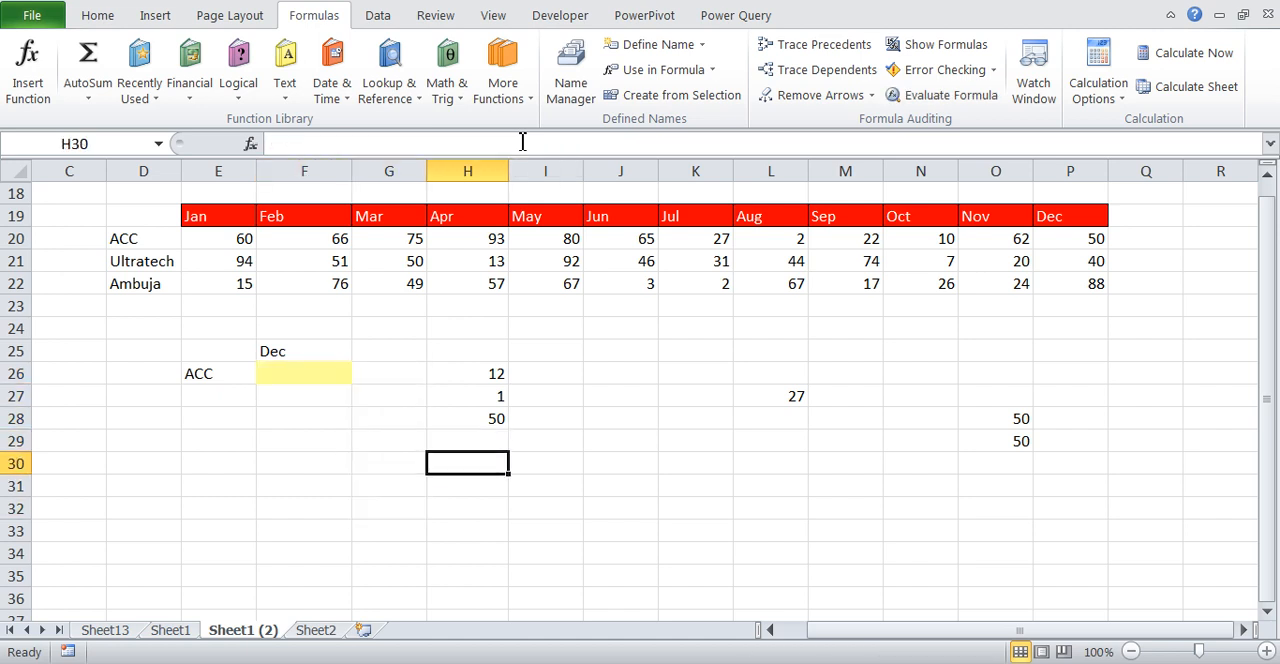
pyautogui.press('Left')
pyautogui.write('=')
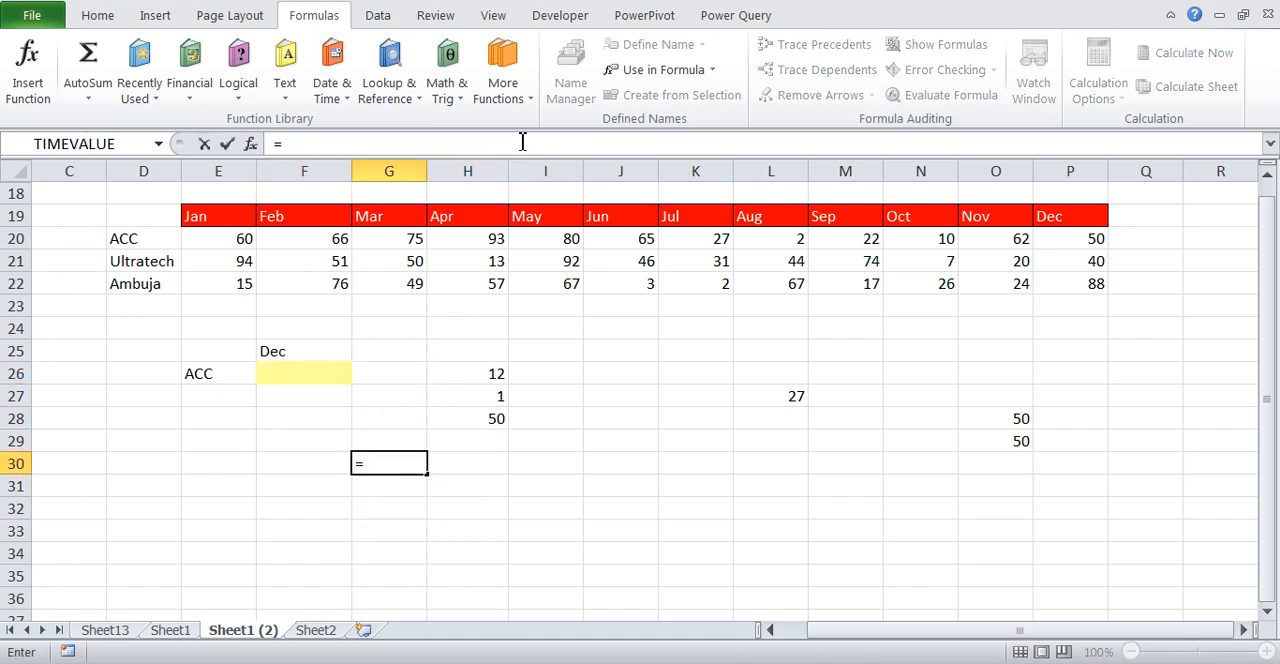
pyautogui.write('in')
pyautogui.press('Down')
pyautogui.press('Tab')
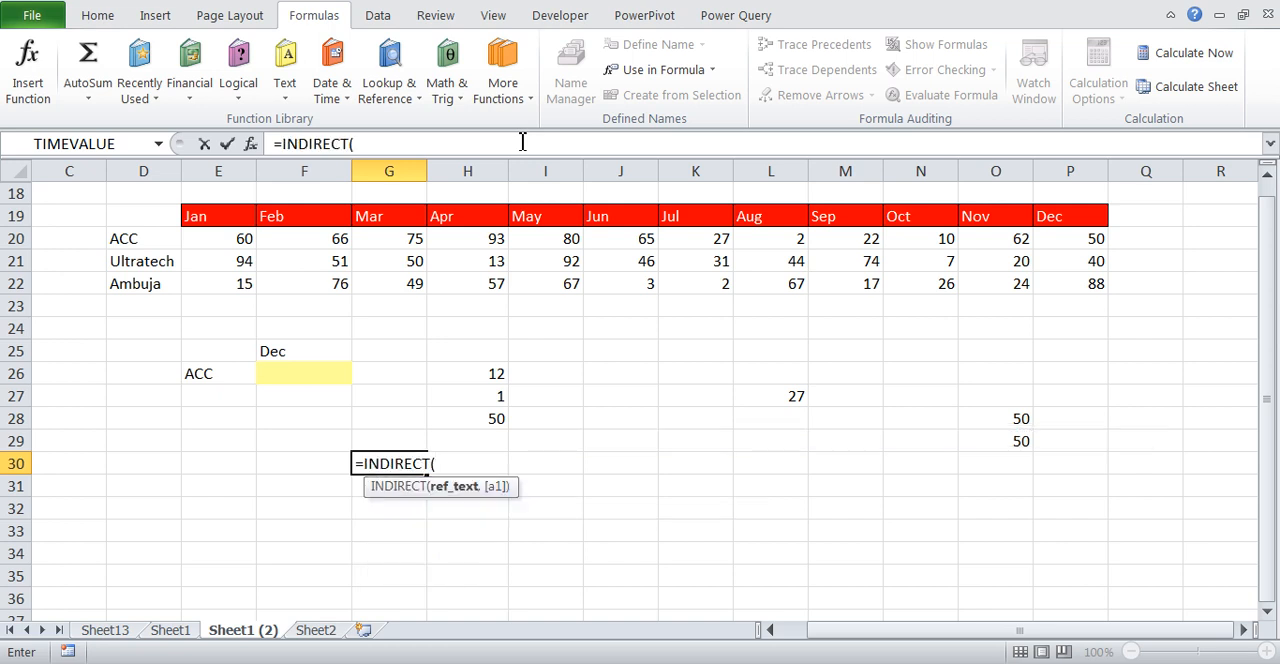
pyautogui.click(231, 375)
pyautogui.write(') in')
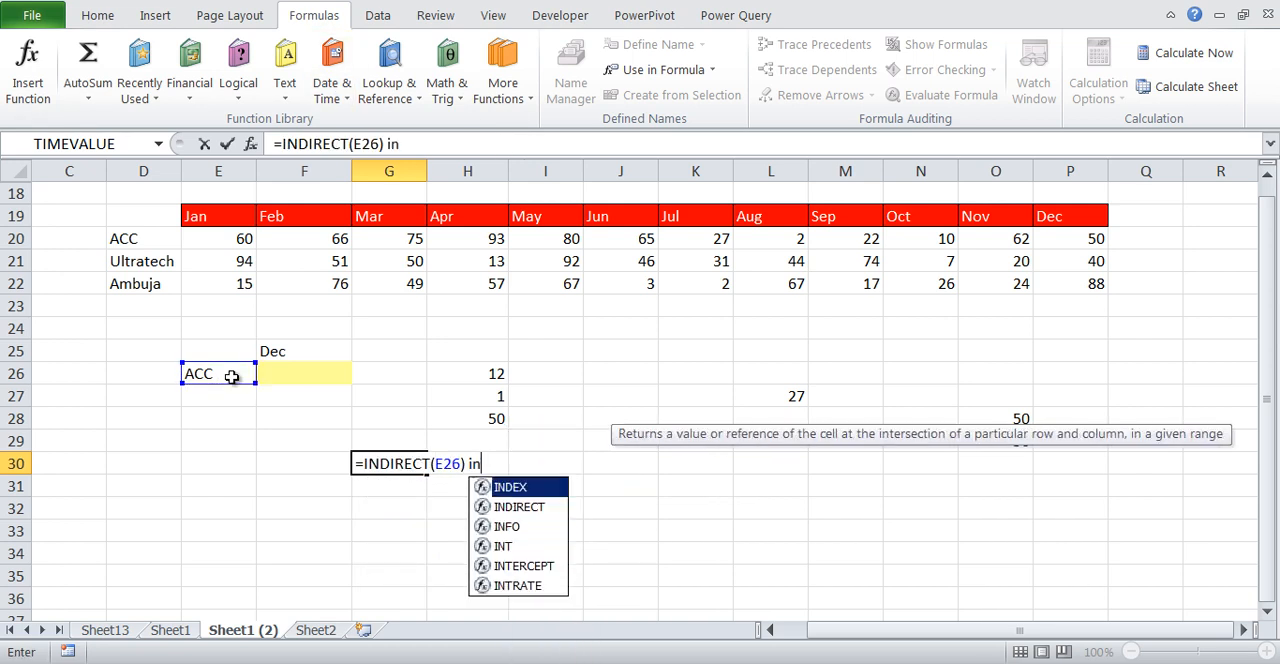
pyautogui.write('d')
pyautogui.press('Down')
pyautogui.press('Tab')
pyautogui.click(285, 355)
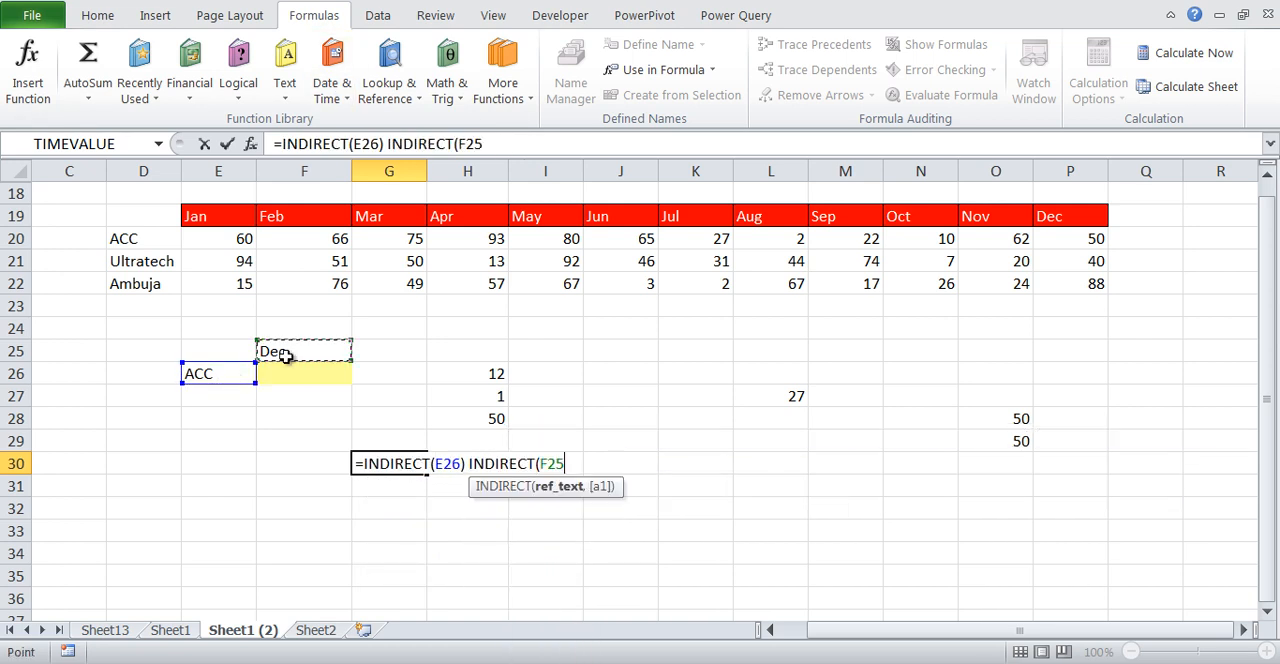
pyautogui.write(')')
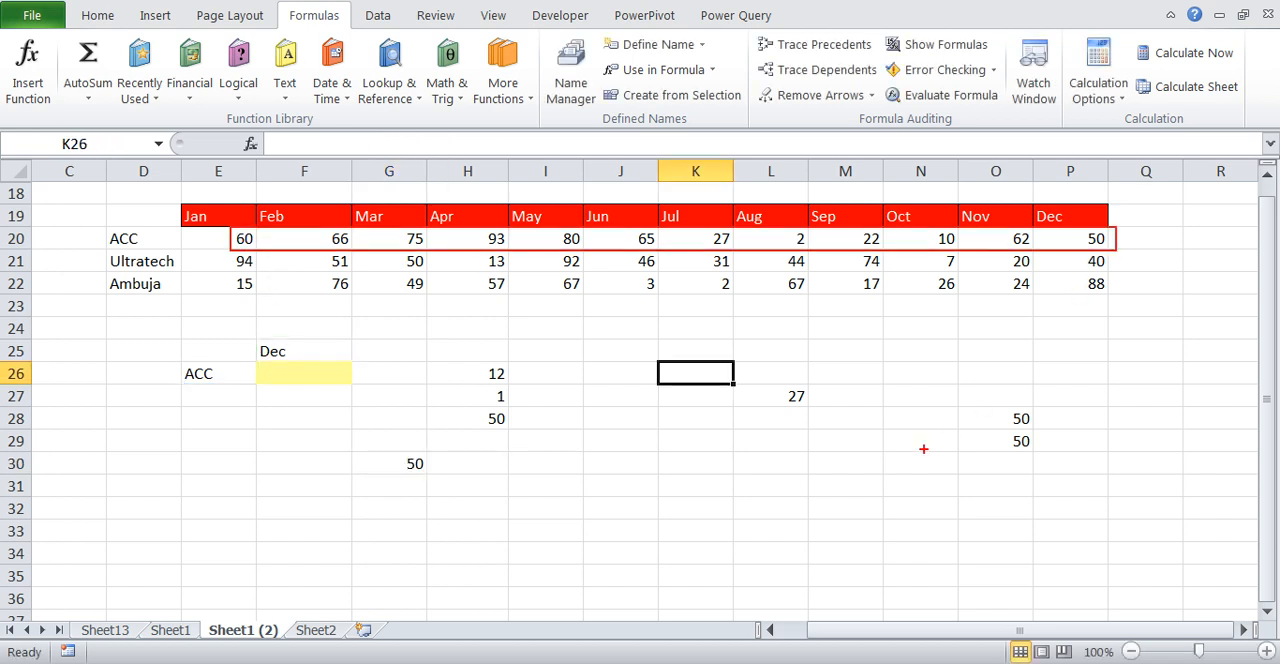
# Re-enter the INDIRECT intersection formula in G30 as an array formula
pyautogui.moveTo(1034, 196)
pyautogui.mouseDown()
pyautogui.moveTo(1052, 248)
pyautogui.moveTo(1116, 297)
pyautogui.mouseUp()
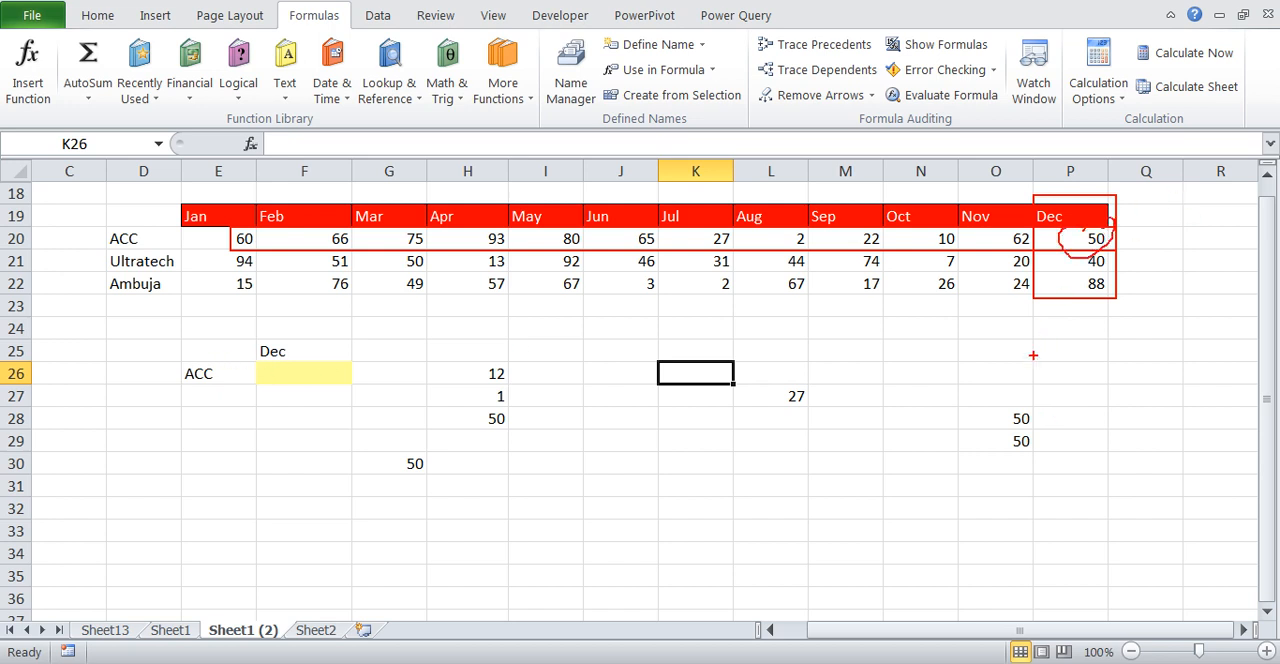
pyautogui.press('Escape')
pyautogui.click(407, 472)
pyautogui.press('F2')
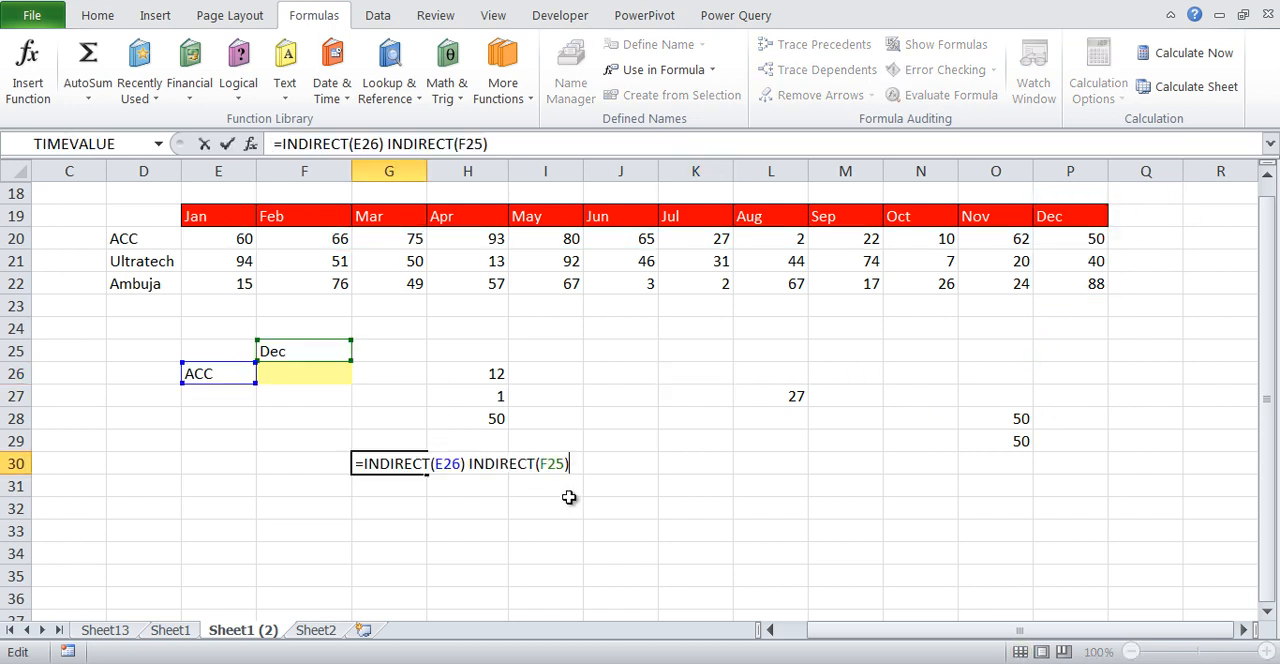
pyautogui.click(435, 464)
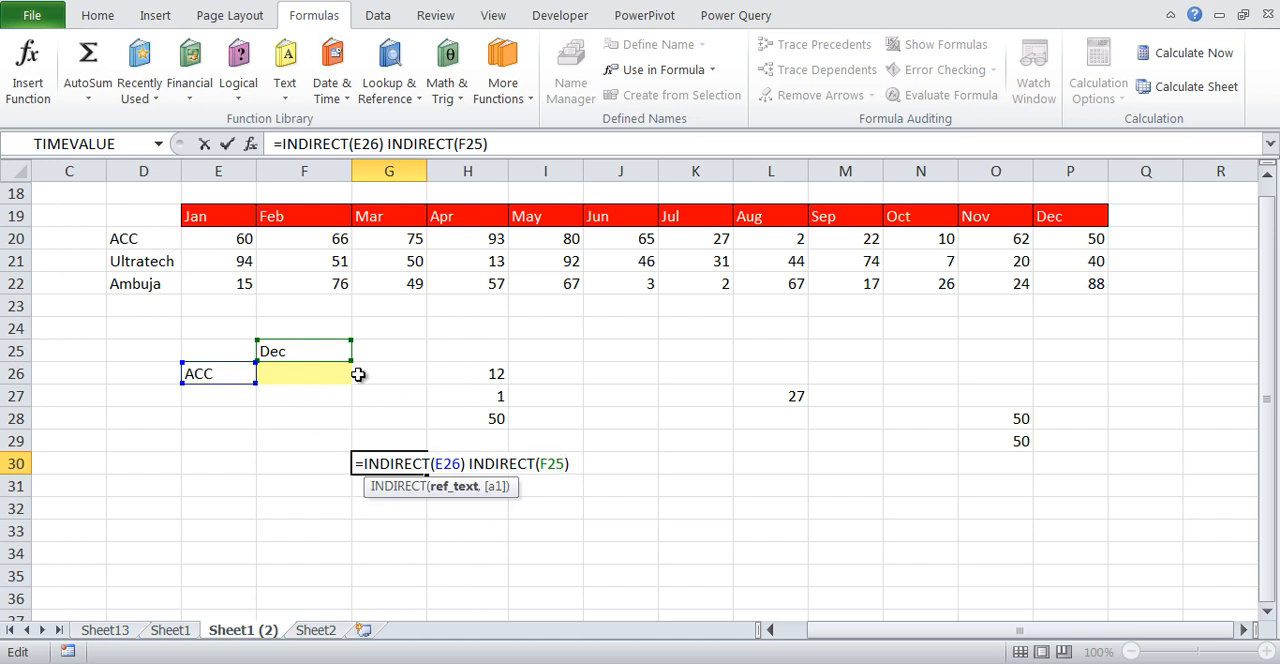
pyautogui.hotkey('ctrl', 'shift', 'Return')
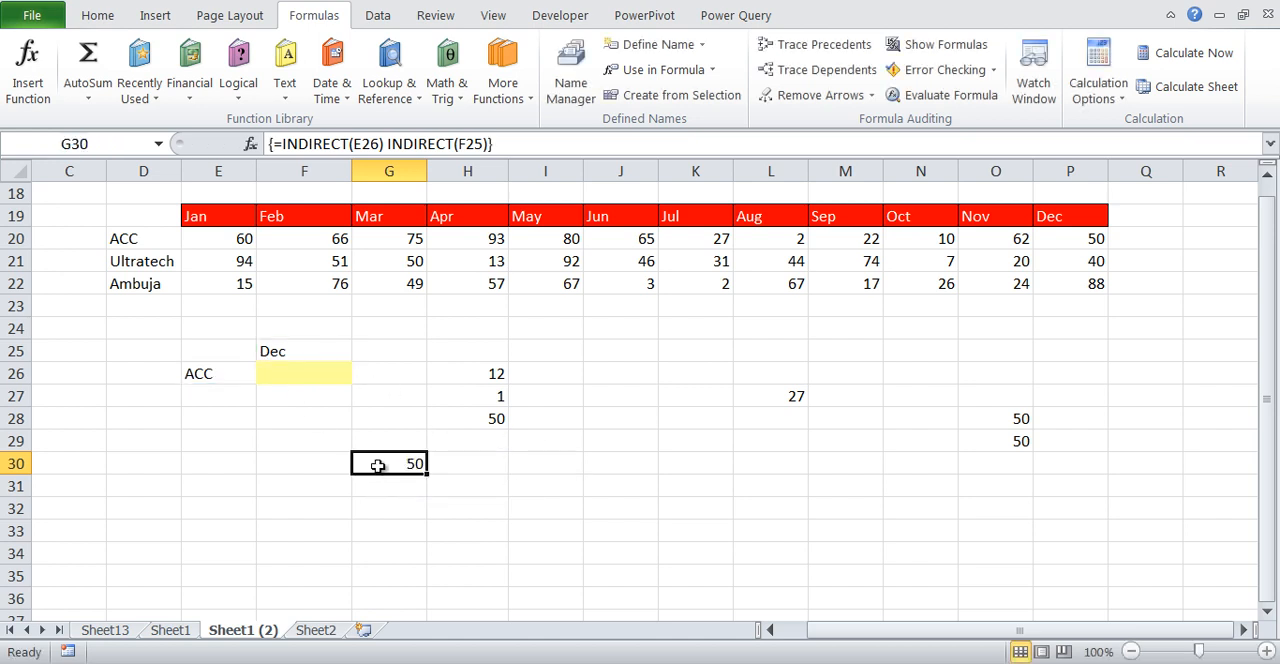
# Copy the formula text =INDIRECT(E26) INDIRECT(F25) from G30 into the yellow cell F26
pyautogui.click(1091, 240)
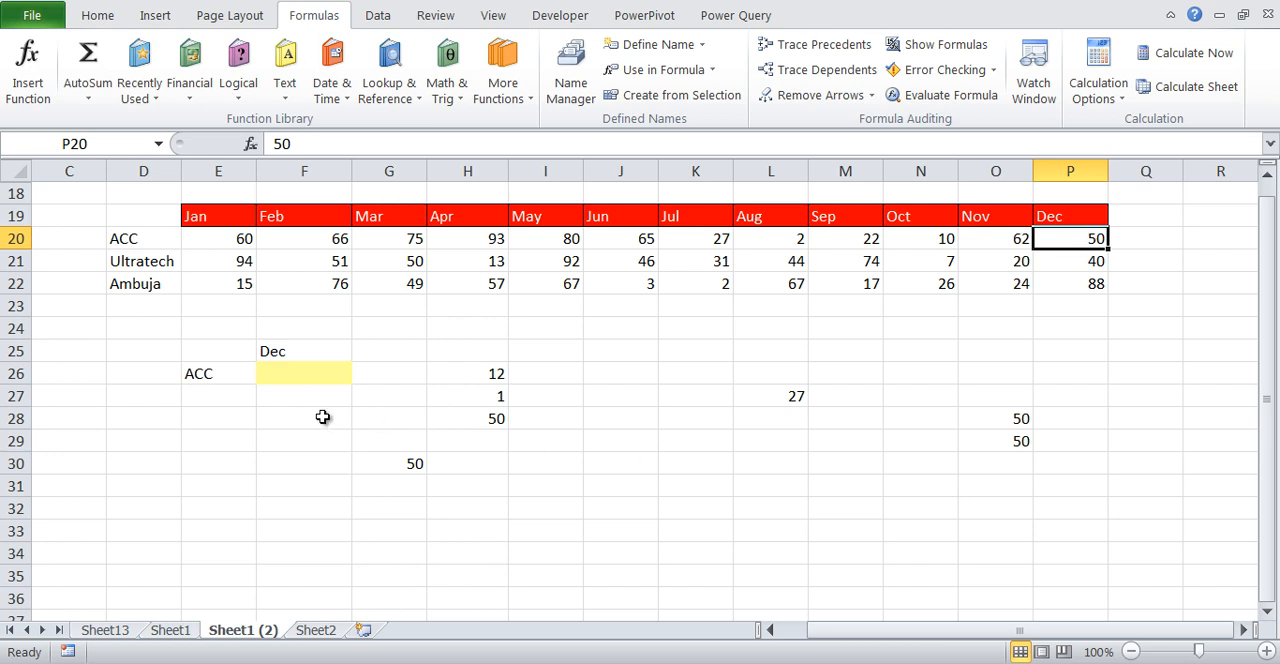
pyautogui.click(317, 381)
pyautogui.doubleClick(416, 466)
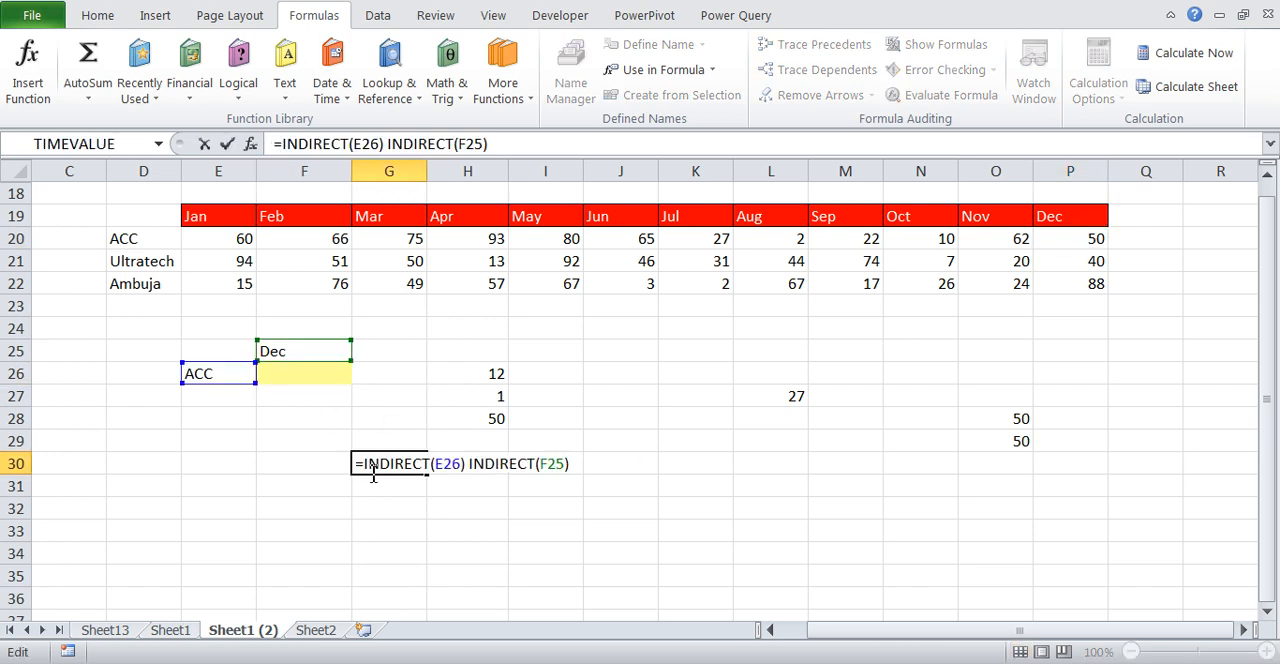
pyautogui.moveTo(370, 468); pyautogui.dragTo(644, 464)
pyautogui.press('Tab')
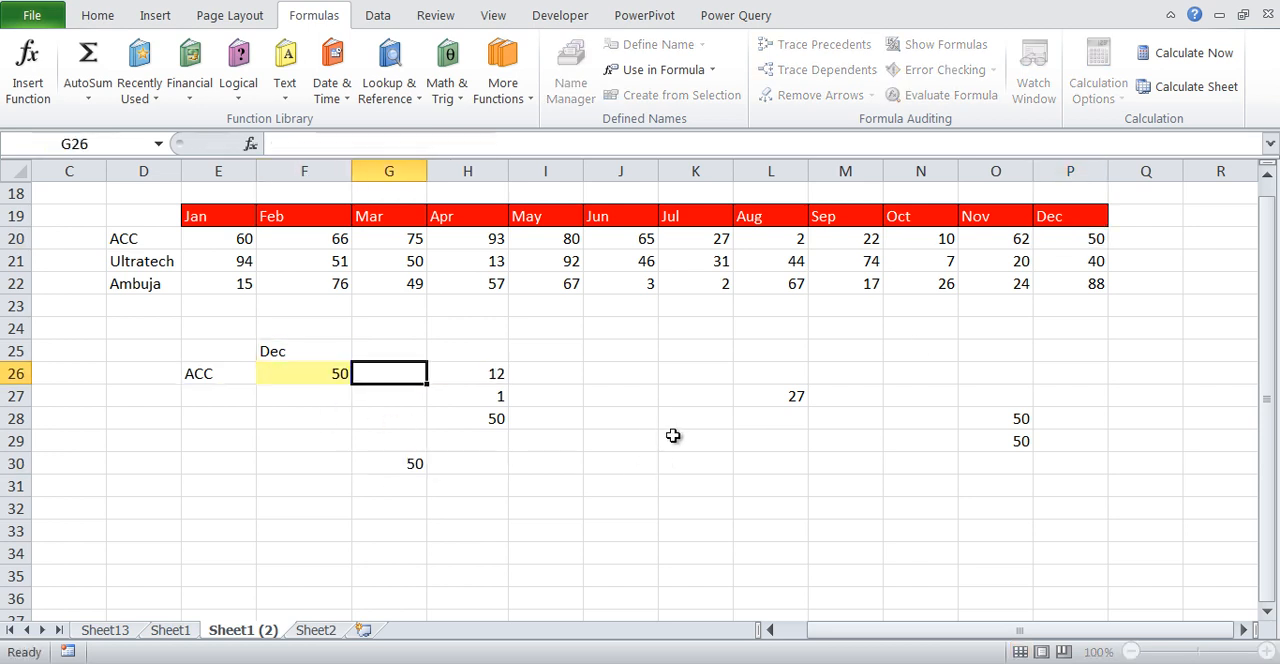
# Set the company in E26 to Ambuja and check its Dec value in the table
pyautogui.click(240, 374)
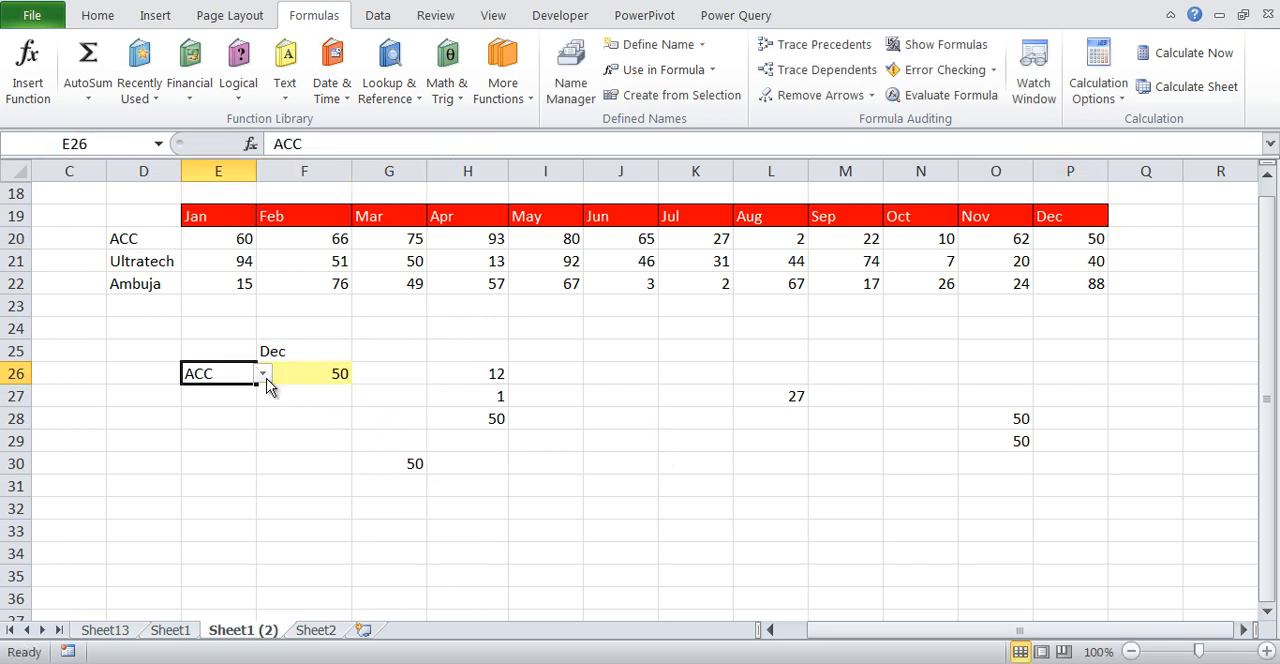
pyautogui.click(264, 375)
pyautogui.click(250, 428)
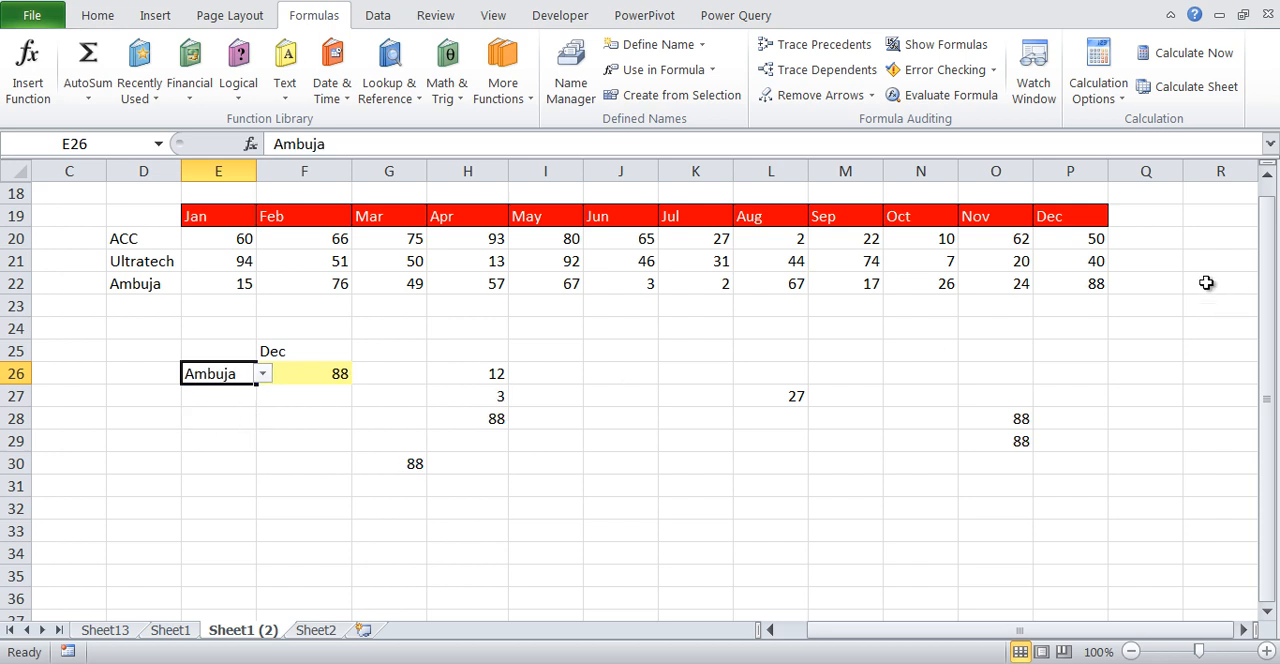
pyautogui.click(1098, 288)
# Set the month in F25 to Jun and check the matching Ambuja value in the table
pyautogui.click(325, 355)
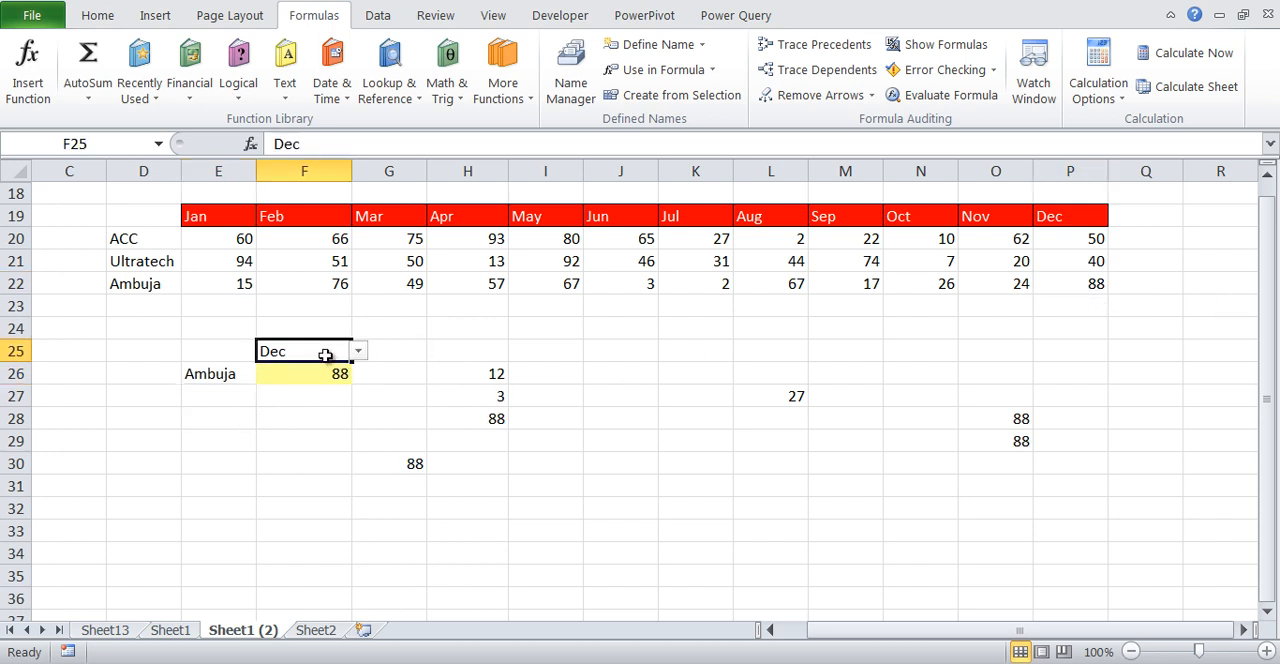
pyautogui.click(362, 358)
pyautogui.click(285, 377)
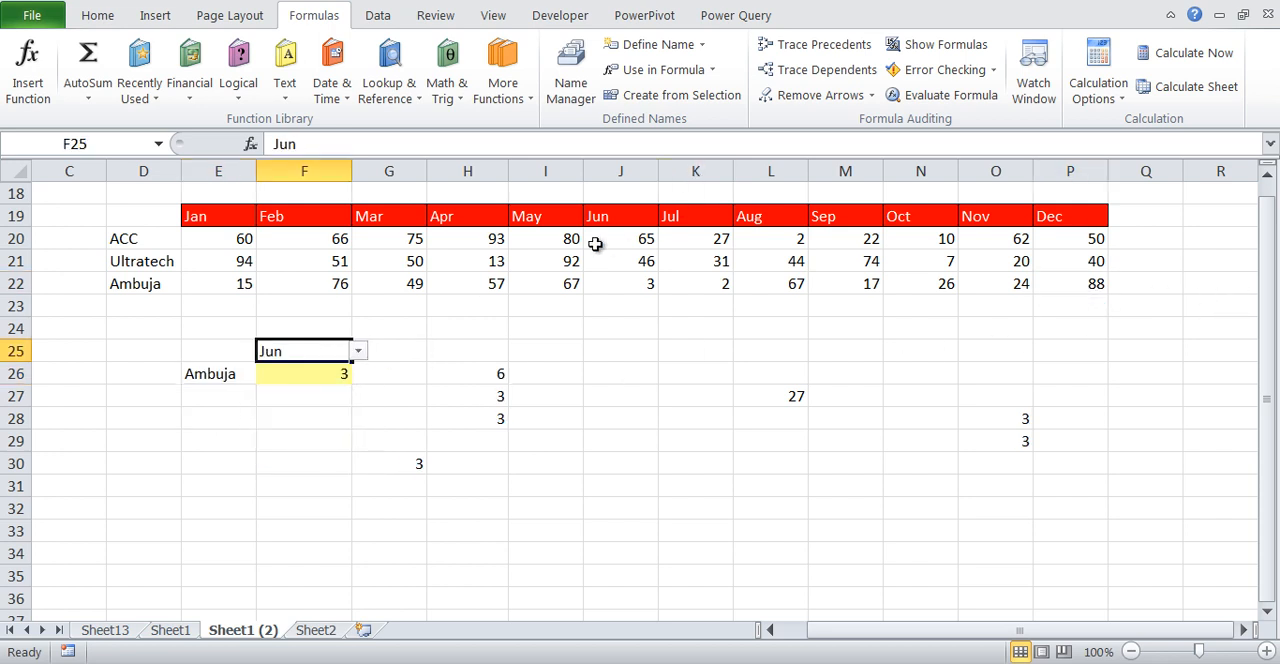
pyautogui.click(623, 279)
pyautogui.click(168, 280)
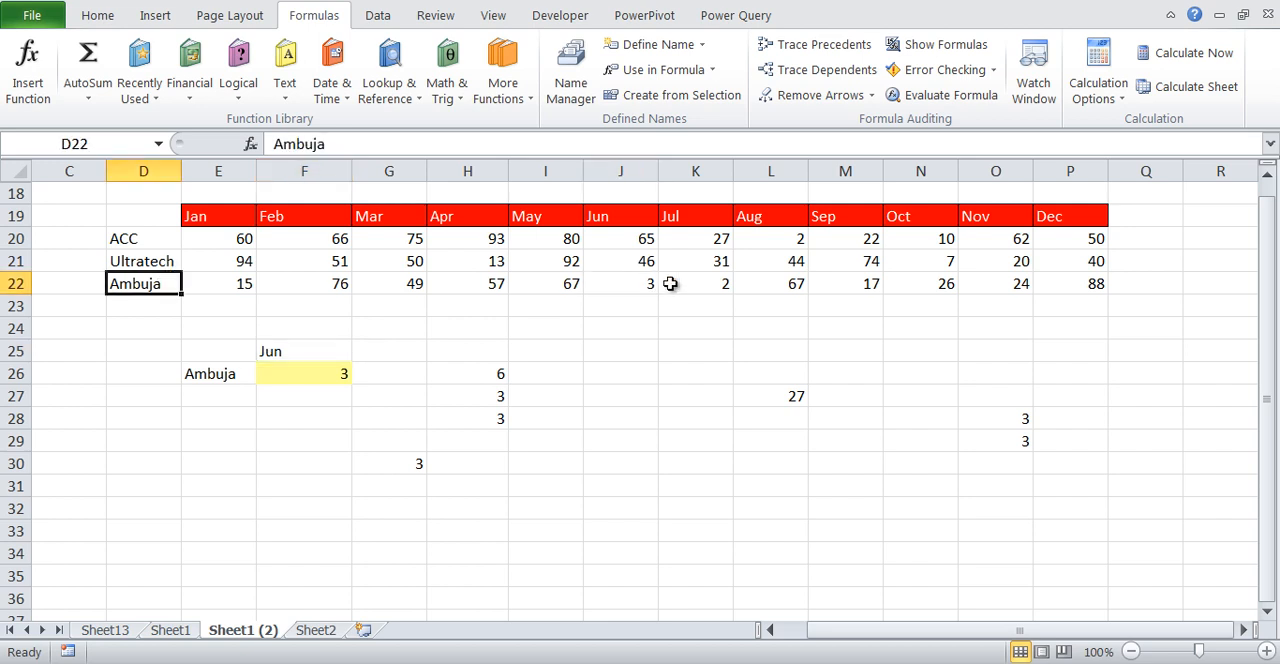
# Compare the INDIRECT formula in F26 with the INDEX and MATCH formula in H28
pyautogui.click(288, 380)
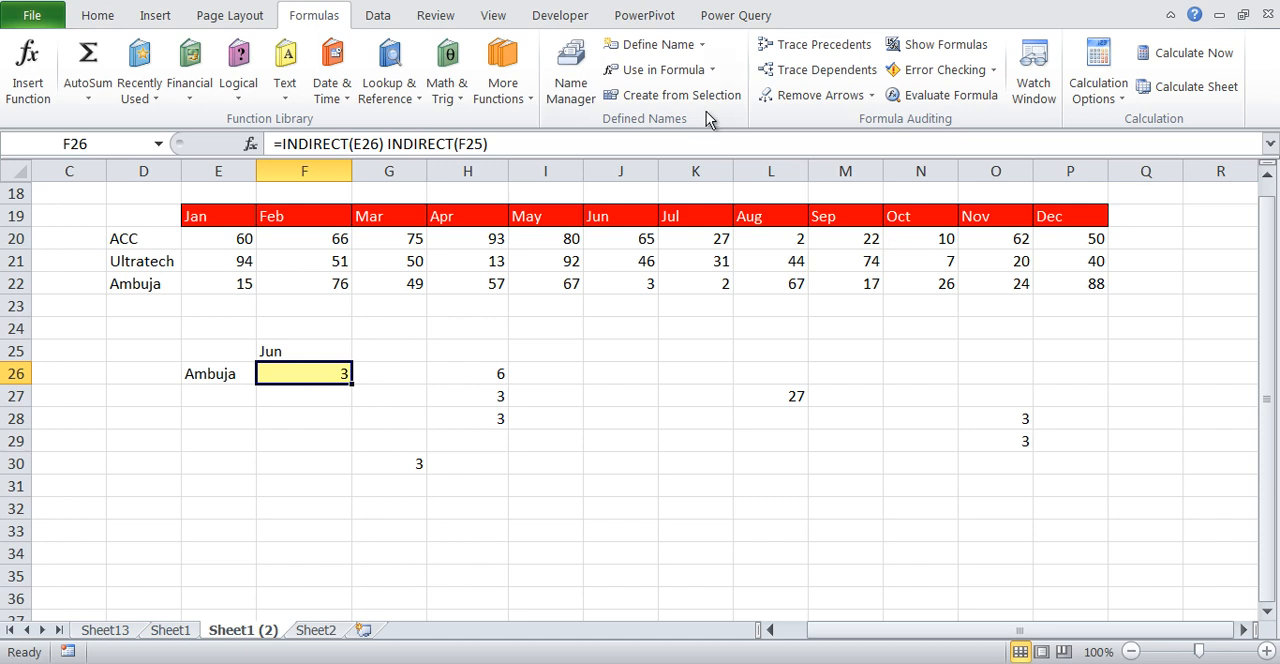
pyautogui.click(490, 419)
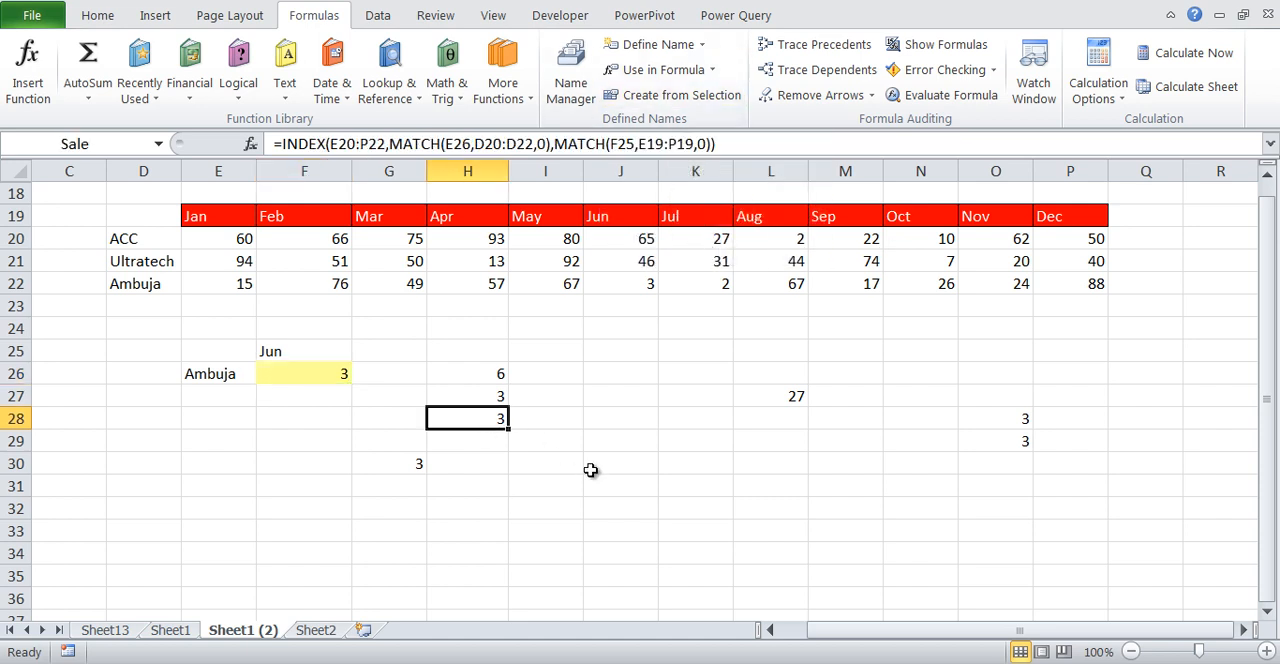